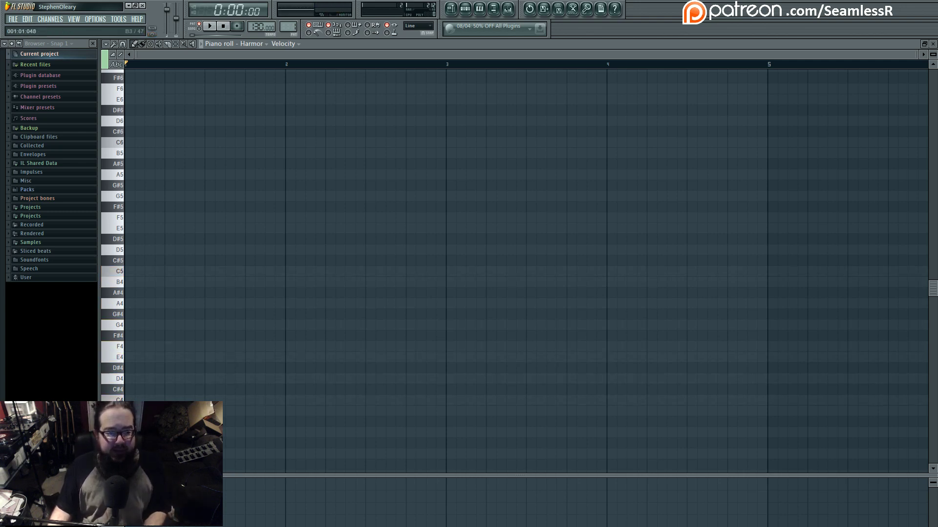
# - Enter the C major scale as stacked notes C4, D4, E4, F4, G4, A4, B4 and C5 at the start of bar 1
pyautogui.click(137, 399)
pyautogui.click(139, 379)
pyautogui.click(130, 358)
pyautogui.click(138, 347)
pyautogui.click(136, 336)
pyautogui.rightClick(135, 336)
pyautogui.click(135, 325)
pyautogui.click(133, 304)
pyautogui.click(133, 282)
pyautogui.click(134, 271)
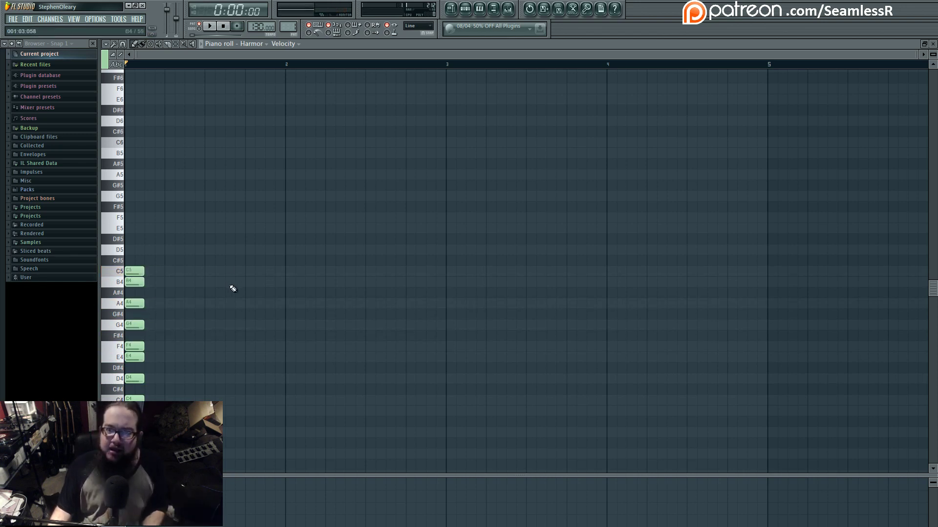
# - Select the whole stack of scale notes from C4 to C5, and clear the selection
pyautogui.moveTo(131, 256); pyautogui.dragTo(154, 416)
pyautogui.keyDown('ctrl'); pyautogui.click(231, 374); pyautogui.keyUp('ctrl')
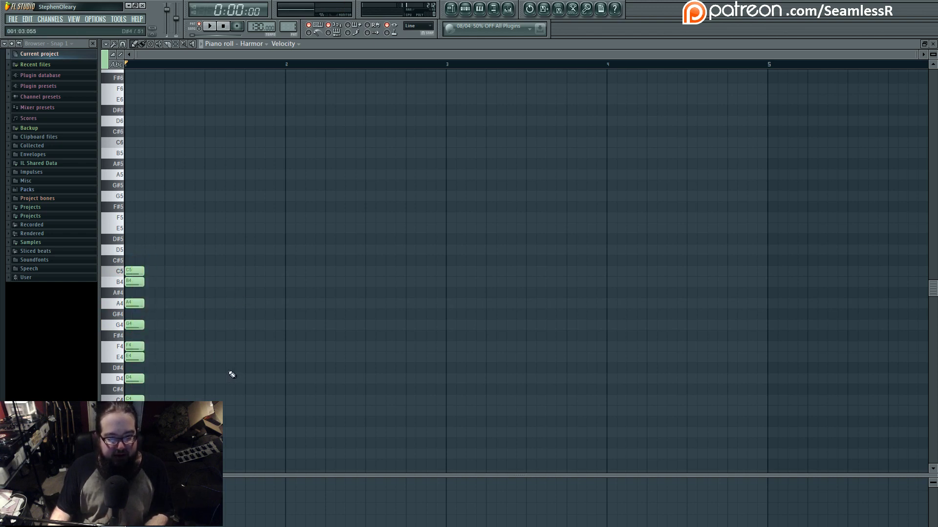
pyautogui.moveTo(130, 246); pyautogui.dragTo(146, 415)
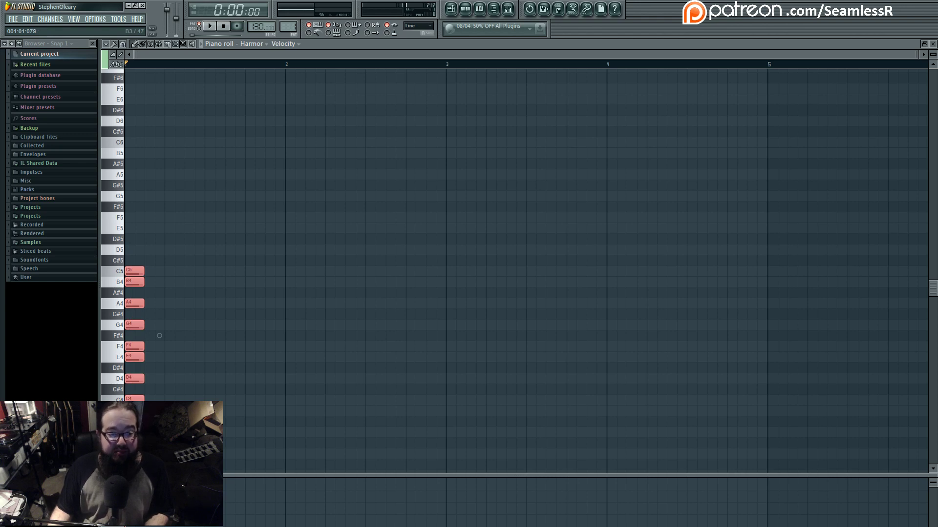
pyautogui.click(160, 335)
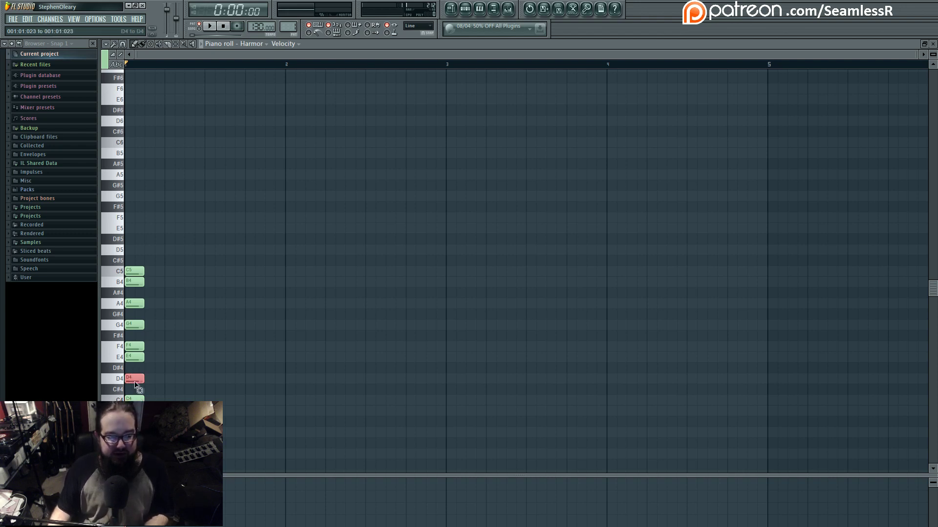
# - Delete the C5 note and add D5, E5 and F5 above the scale at the start of bar 1
pyautogui.rightClick(139, 271)
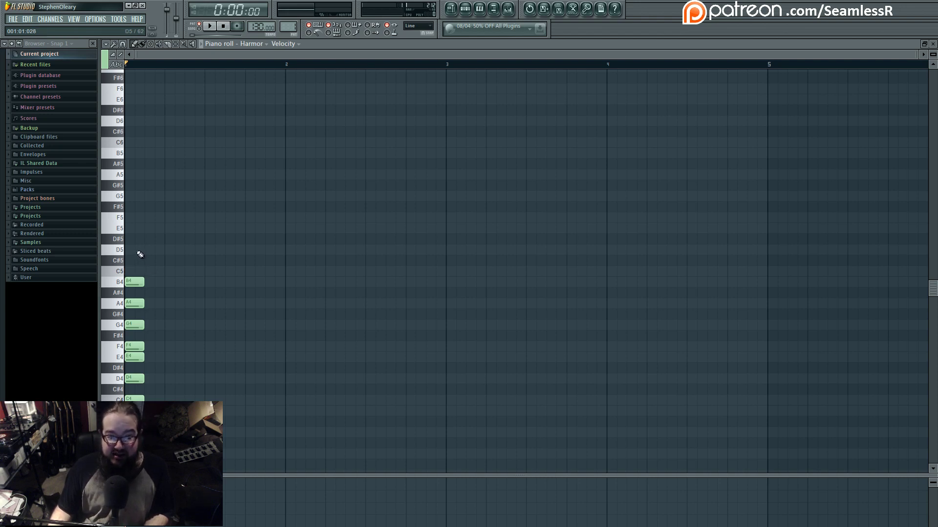
pyautogui.click(139, 251)
pyautogui.click(135, 228)
pyautogui.click(137, 218)
# - Delete the D5, E5 and F5 notes and put C5 back at the start of bar 1
pyautogui.rightClick(131, 229)
pyautogui.rightClick(138, 250)
pyautogui.rightClick(136, 218)
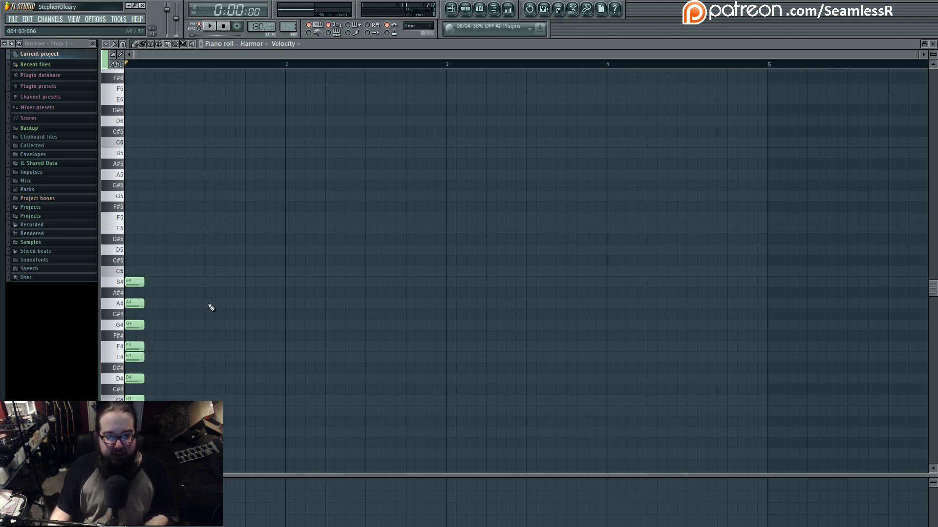
pyautogui.click(134, 272)
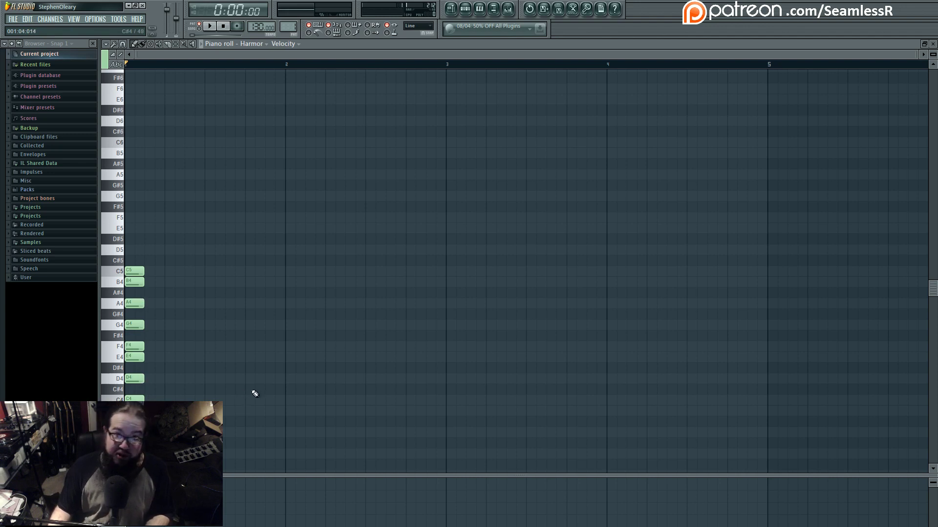
# - Place a C major triad of C4, E4 and G4 on beat 3 of bar 1
pyautogui.click(210, 400)
pyautogui.click(210, 357)
pyautogui.click(209, 324)
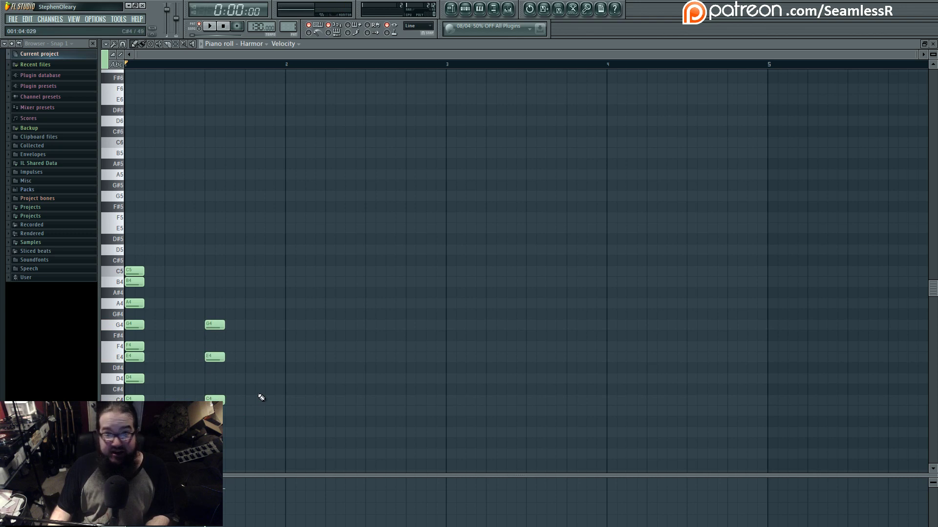
# - Delete the three triad notes on beat 3, leaving only the scale stack
pyautogui.rightClick(217, 325)
pyautogui.rightClick(215, 357)
pyautogui.rightClick(215, 399)
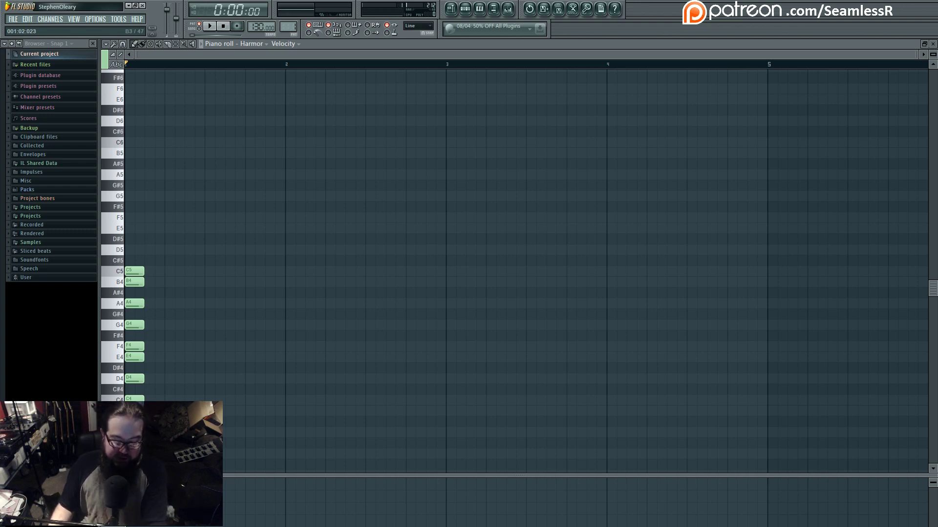
# - Highlight the complete C4 to C5 scale stack twice, deselecting it each time
pyautogui.moveTo(137, 257); pyautogui.dragTo(149, 420)
pyautogui.hotkey('ctrl', 'd')
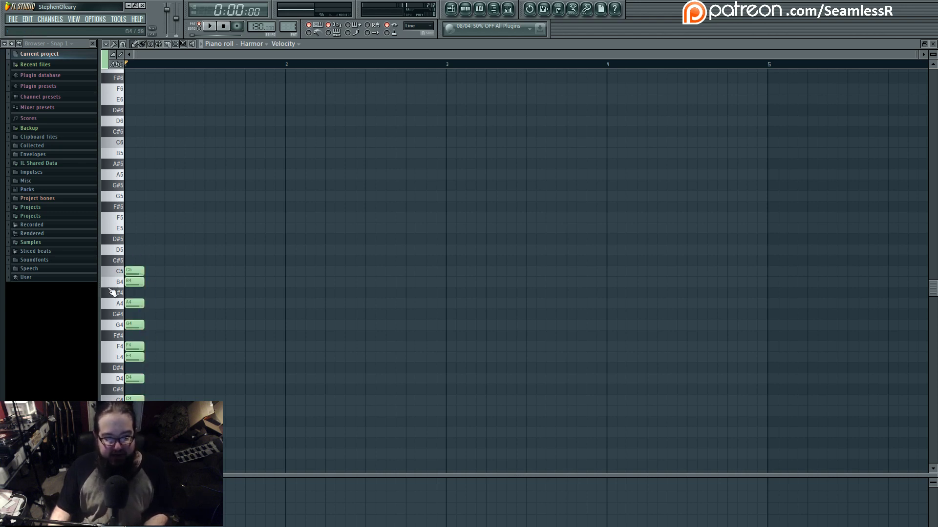
pyautogui.moveTo(134, 236); pyautogui.dragTo(139, 405)
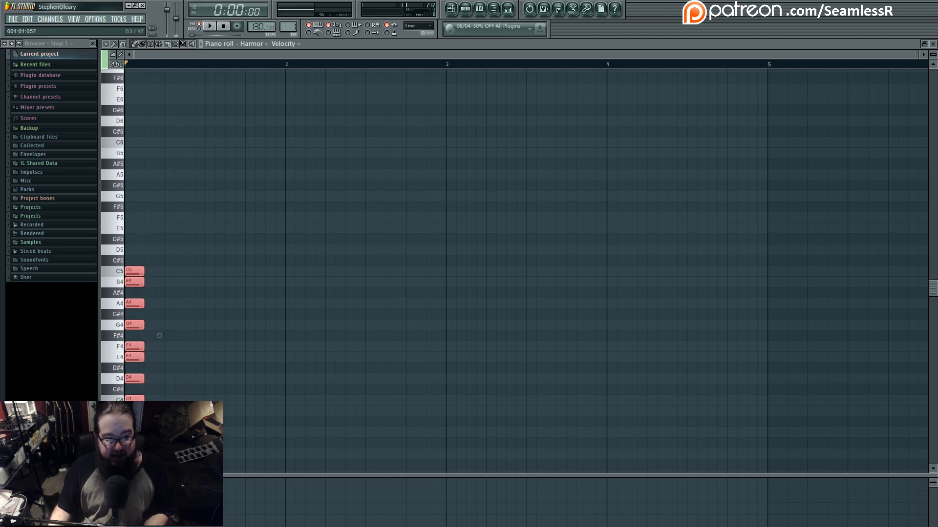
pyautogui.click(176, 400)
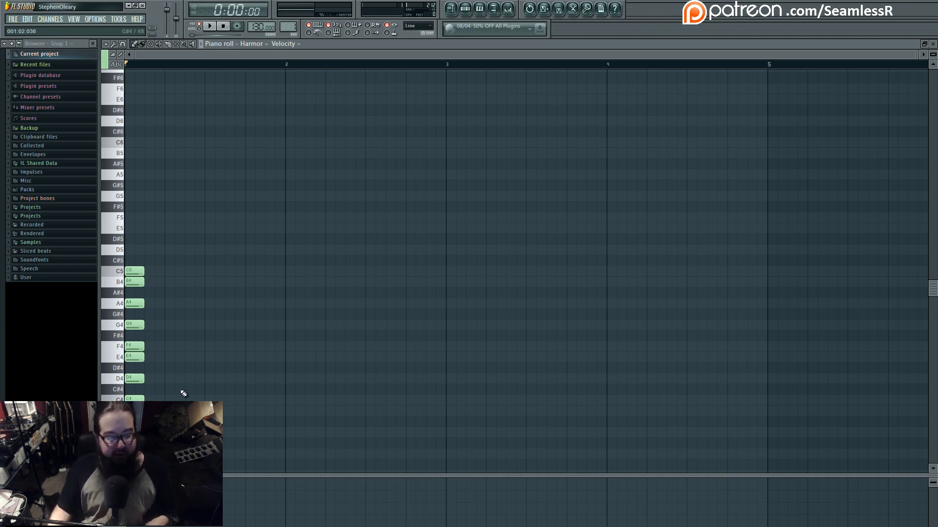
# - Select the neighbouring notes C4 and D4, then E4 and F4, and clear the selection
pyautogui.keyDown('ctrl'); pyautogui.moveTo(135, 378); pyautogui.dragTo(157, 396); pyautogui.keyUp('ctrl')
pyautogui.keyDown('ctrl'); pyautogui.moveTo(135, 348); pyautogui.dragTo(148, 366); pyautogui.keyUp('ctrl')
pyautogui.keyDown('ctrl'); pyautogui.click(252, 404); pyautogui.keyUp('ctrl')
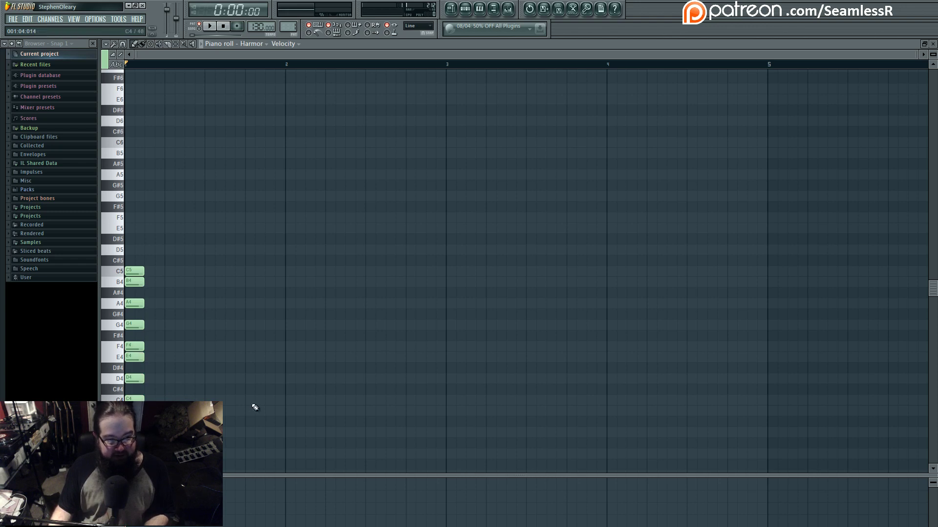
# - Place C4 and D4 together on beat 3 of bar 1 as a whole-step example
pyautogui.click(207, 399)
pyautogui.click(212, 380)
pyautogui.moveTo(221, 379); pyautogui.dragTo(215, 380)
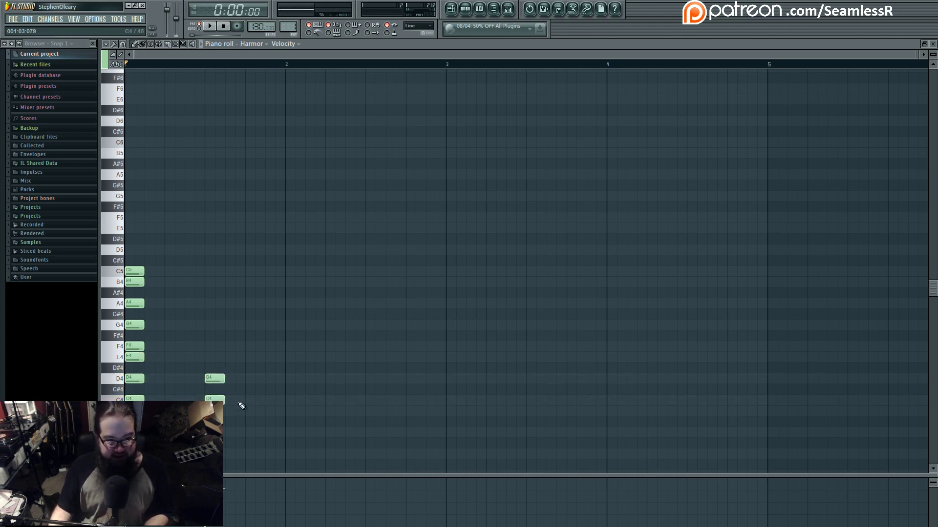
# - Place C4 and C#4 together on beat 4 of bar 1 as a half-step example
pyautogui.click(247, 400)
pyautogui.click(252, 389)
pyautogui.click(257, 379)
pyautogui.moveTo(264, 384); pyautogui.dragTo(259, 386)
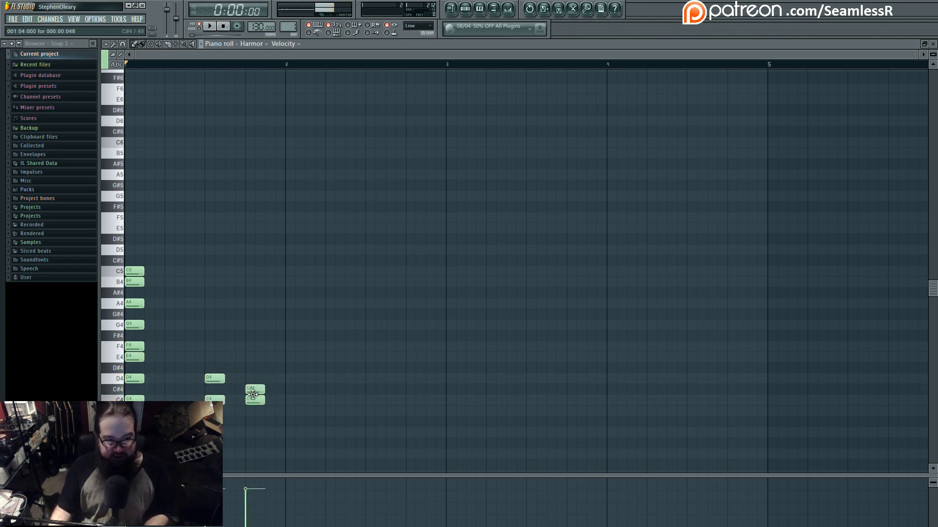
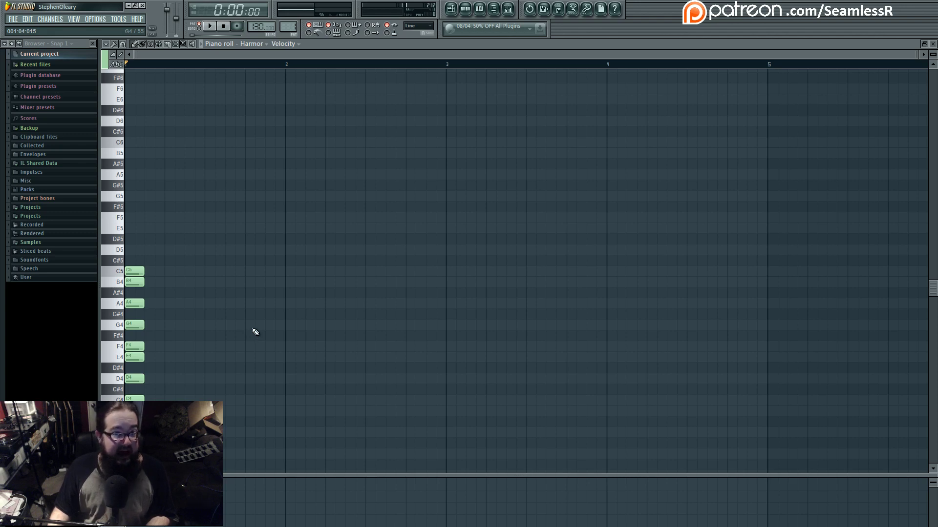
# - Highlight the C major scale stack and clear the selection
pyautogui.moveTo(158, 410); pyautogui.dragTo(141, 262)
pyautogui.keyDown('ctrl'); pyautogui.click(142, 262); pyautogui.keyUp('ctrl')
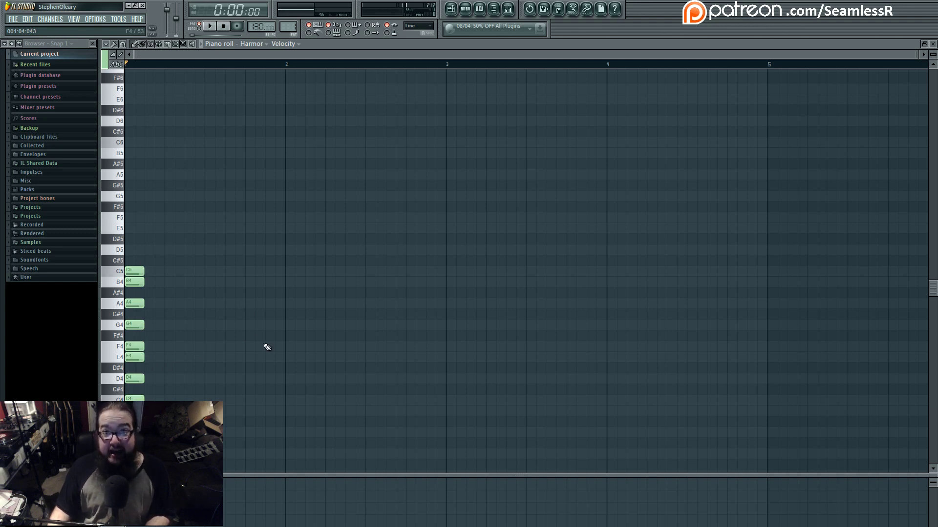
# - Stack the A natural minor scale on beat 3 of bar 1: A4, B4, C5, D5, E5, F5, G5 and A5
pyautogui.click(208, 304)
pyautogui.click(207, 282)
pyautogui.click(207, 271)
pyautogui.click(205, 250)
pyautogui.click(208, 228)
pyautogui.click(207, 217)
pyautogui.click(208, 196)
pyautogui.click(208, 174)
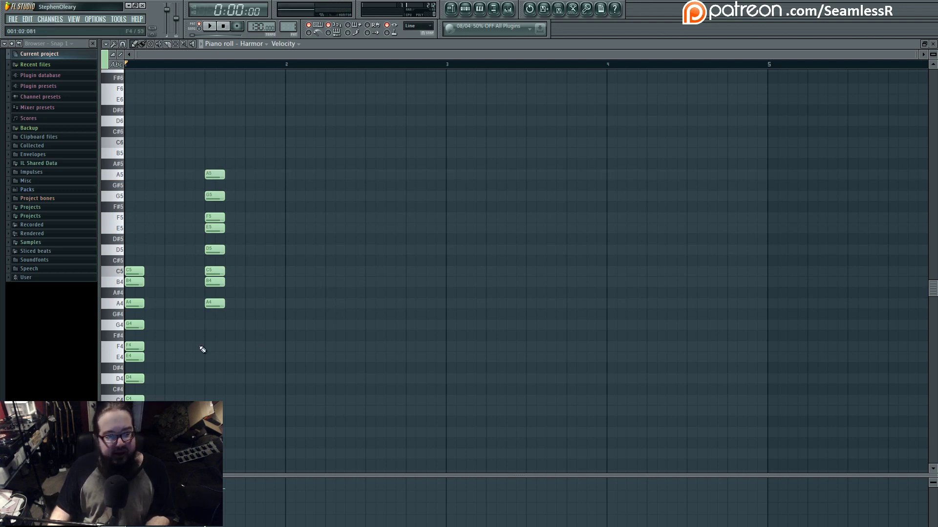
# - Move the A minor stack down to C4 beside the C major stack, and back up to A4 on beat 2
pyautogui.moveTo(205, 137); pyautogui.dragTo(254, 344)
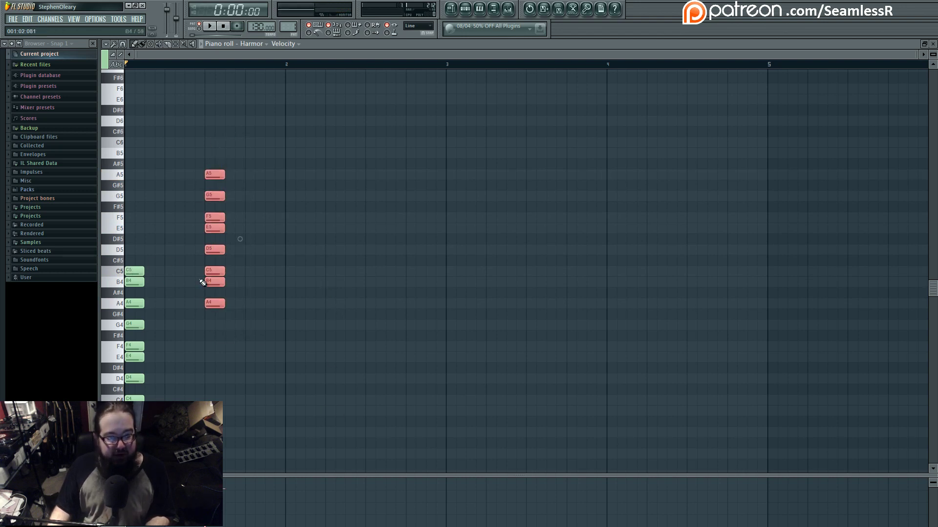
pyautogui.moveTo(215, 303); pyautogui.dragTo(155, 399)
pyautogui.click(229, 389)
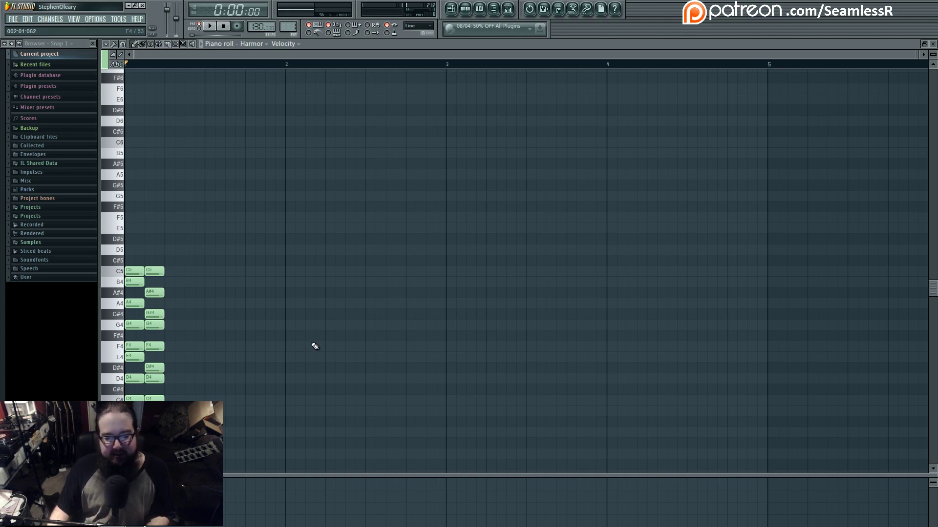
pyautogui.moveTo(152, 254); pyautogui.dragTo(181, 304)
pyautogui.click(282, 326)
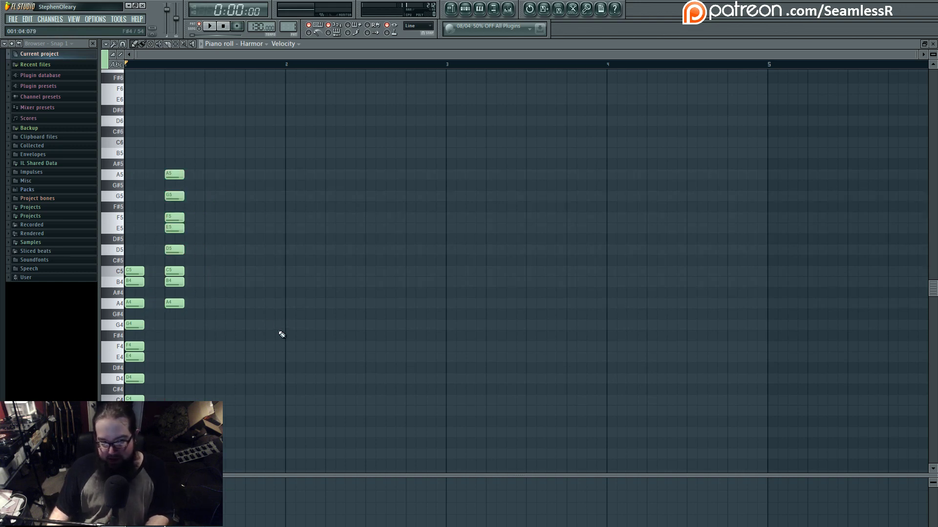
# - Place D4, E4 and F4 one beat apart starting on beat 4 of bar 1, and delete all three
pyautogui.click(251, 379)
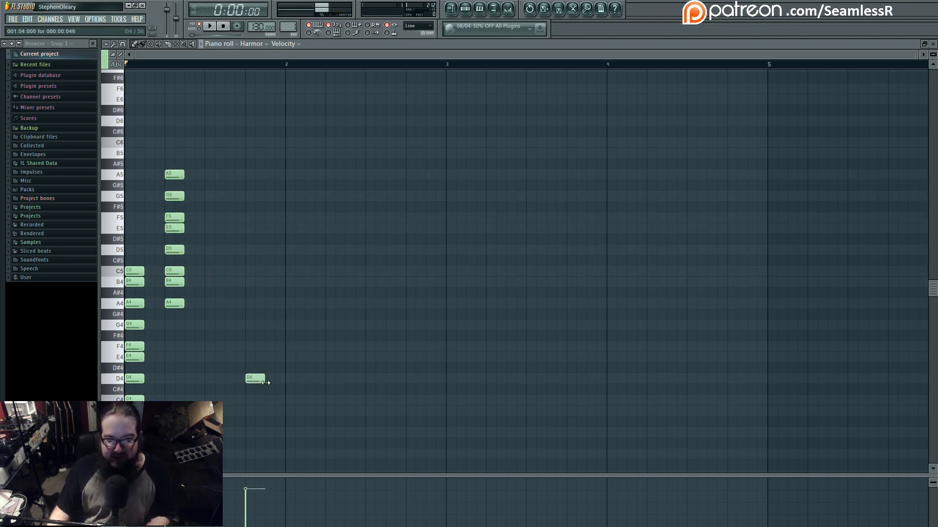
pyautogui.click(292, 357)
pyautogui.click(330, 346)
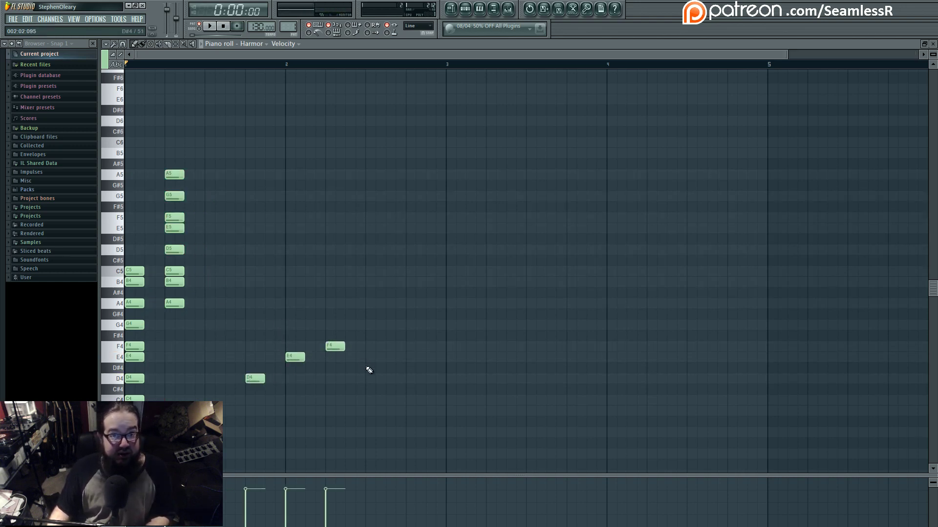
pyautogui.rightClick(335, 347)
pyautogui.rightClick(295, 357)
pyautogui.rightClick(255, 379)
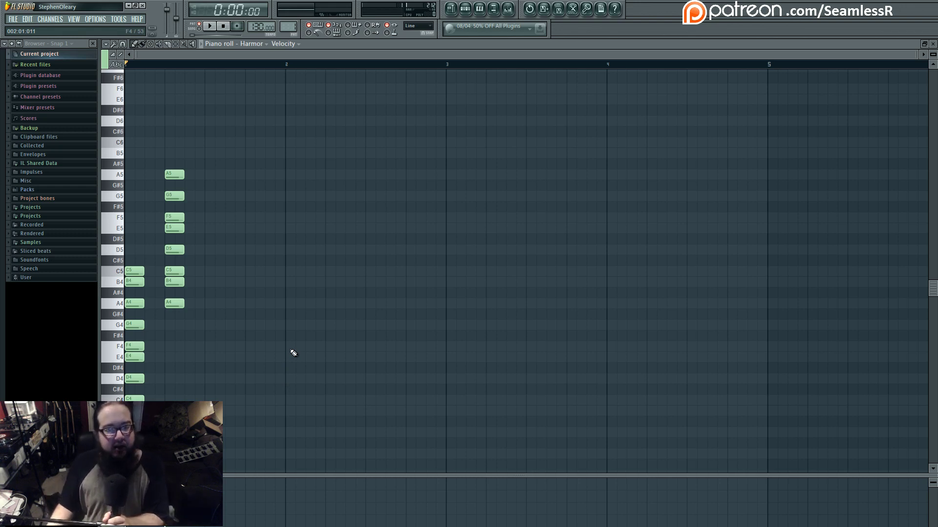
# - Transpose the C major stack up to start on E4 and move the minor stack down to E4 directly beside it
pyautogui.moveTo(181, 149); pyautogui.dragTo(180, 314)
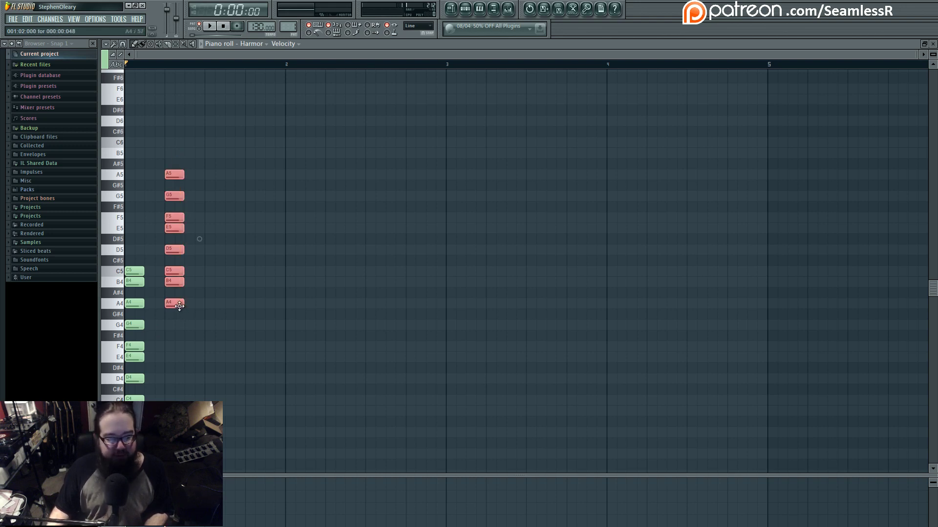
pyautogui.moveTo(146, 257); pyautogui.dragTo(140, 405)
pyautogui.hotkey('shift', 'Up')
pyautogui.hotkey('shift', 'Up')
pyautogui.hotkey('shift', 'Up')
pyautogui.hotkey('shift', 'Up')
pyautogui.moveTo(178, 149); pyautogui.dragTo(155, 359)
pyautogui.keyDown('ctrl'); pyautogui.click(244, 360); pyautogui.keyUp('ctrl')
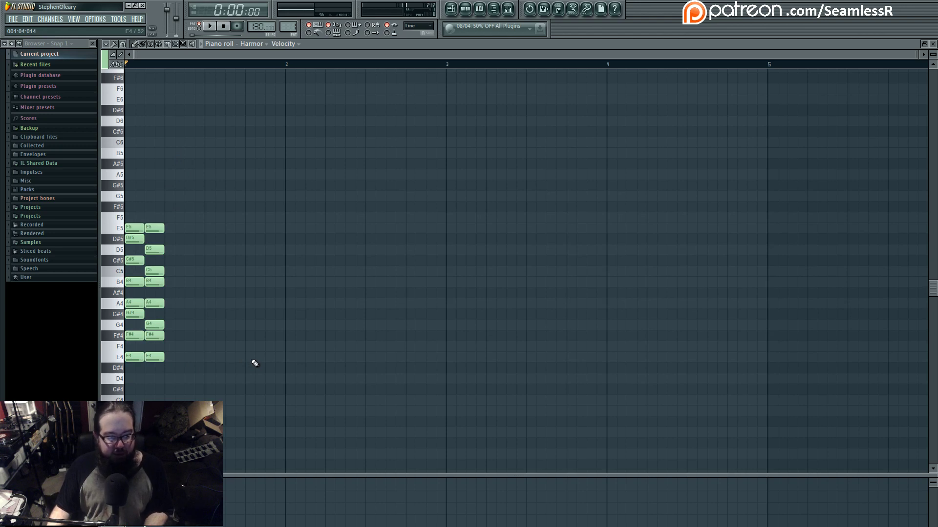
# - Audition single D4, A4 and E4 notes on beat 3 of bar 1, deleting each one
pyautogui.click(207, 375)
pyautogui.rightClick(207, 375)
pyautogui.click(210, 303)
pyautogui.rightClick(210, 303)
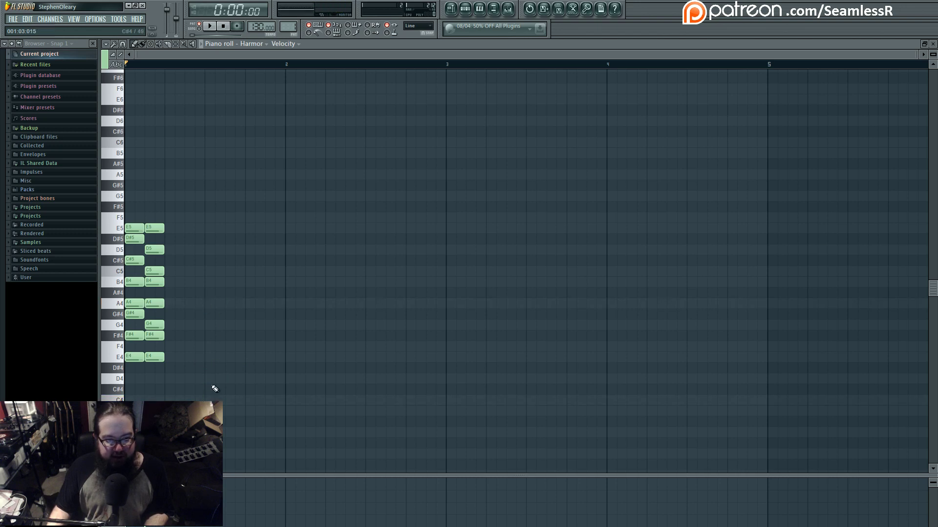
pyautogui.click(212, 359)
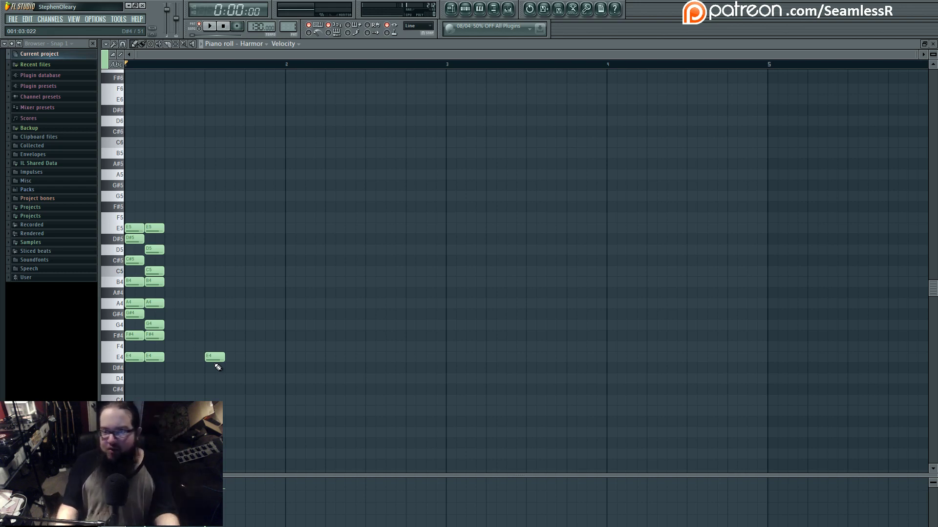
pyautogui.rightClick(213, 360)
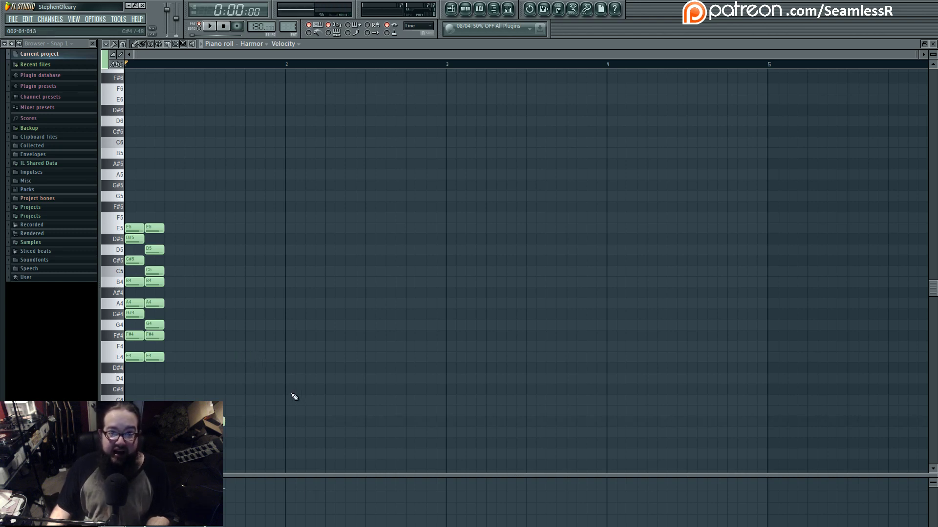
# - Audition single notes around B3 and C4 and a G4 on beat 3 of bar 1, deleting each one
pyautogui.click(208, 411)
pyautogui.rightClick(210, 411)
pyautogui.click(213, 400)
pyautogui.rightClick(214, 400)
pyautogui.click(219, 412)
pyautogui.click(225, 415)
pyautogui.moveTo(224, 414); pyautogui.dragTo(225, 403)
pyautogui.rightClick(224, 400)
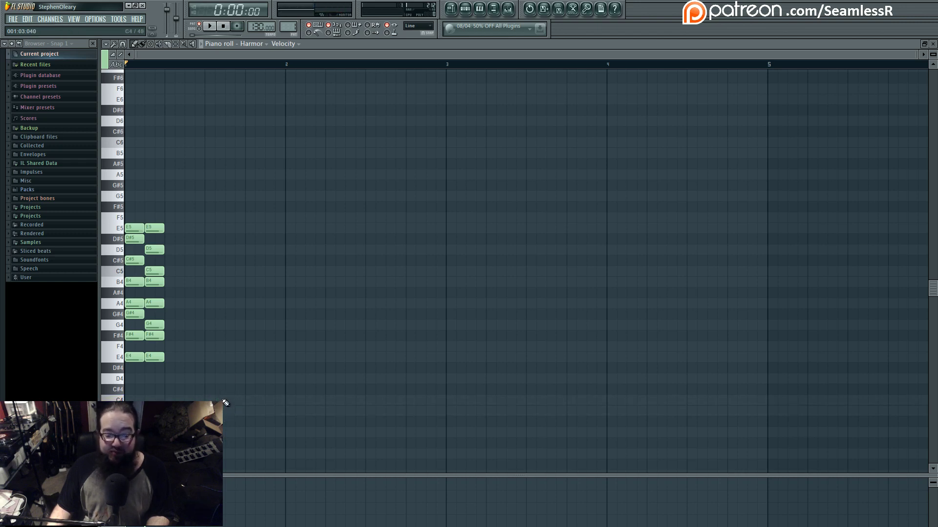
pyautogui.click(215, 325)
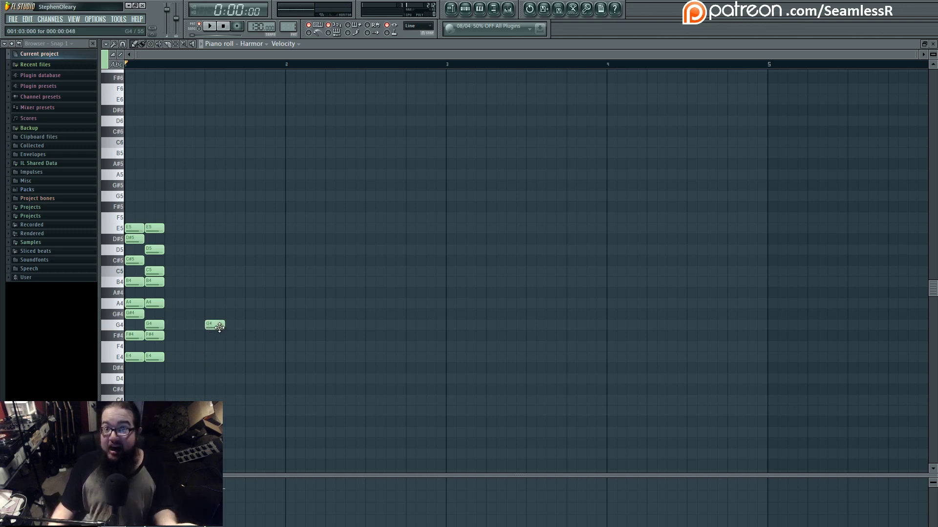
pyautogui.rightClick(220, 327)
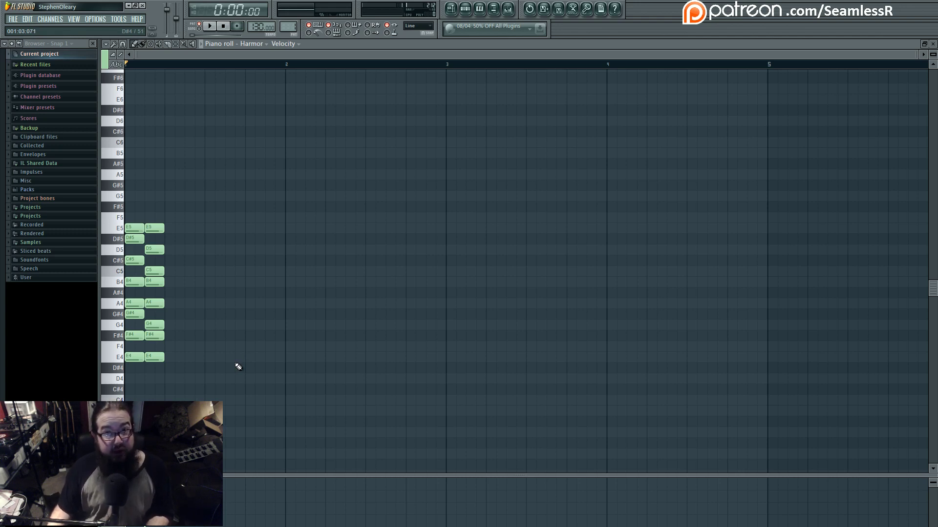
# - Shift the E minor stack over to beat 2 and back, and highlight it once more before deselecting it
pyautogui.moveTo(146, 215); pyautogui.dragTo(184, 356)
pyautogui.moveTo(177, 356); pyautogui.dragTo(156, 360)
pyautogui.keyDown('ctrl'); pyautogui.click(233, 408); pyautogui.keyUp('ctrl')
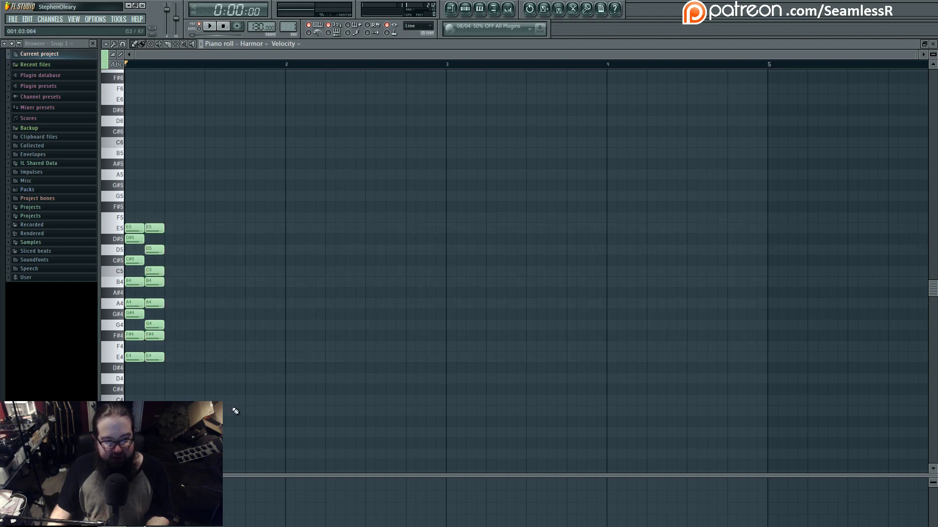
pyautogui.moveTo(157, 192); pyautogui.dragTo(188, 377)
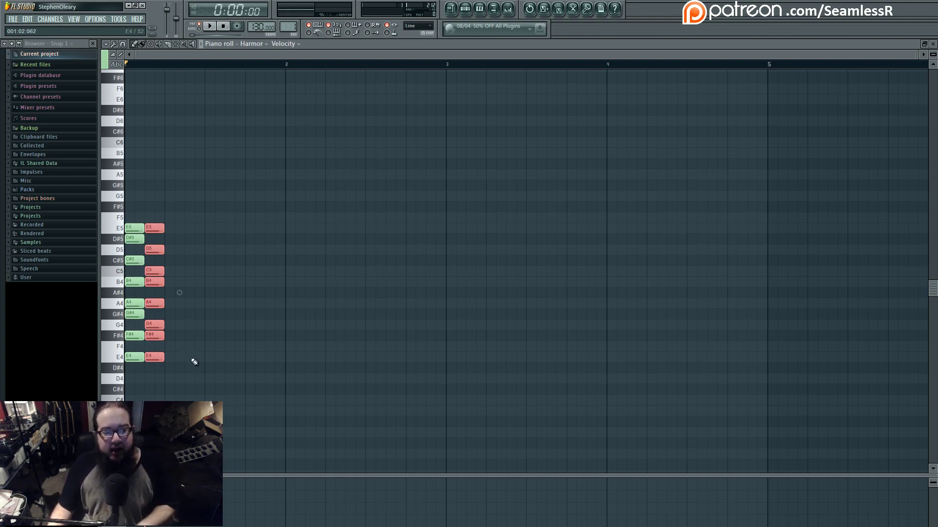
pyautogui.keyDown('ctrl'); pyautogui.click(177, 375); pyautogui.keyUp('ctrl')
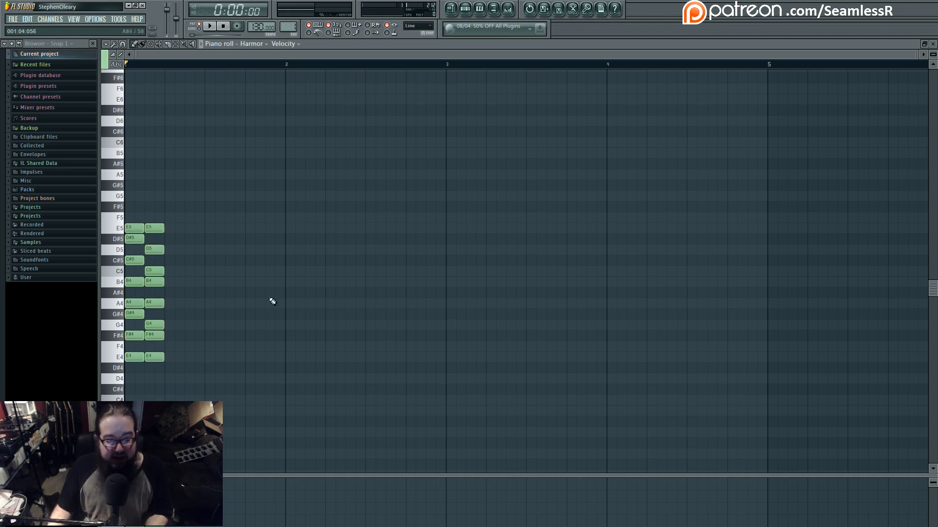
# - Stamp a Harmonic minor scale from E4 and align it on beat 2 of bar 1, directly beside the E minor stack
pyautogui.click(106, 45)
pyautogui.click(106, 46)
pyautogui.click(106, 45)
pyautogui.click(106, 45)
pyautogui.click(106, 45)
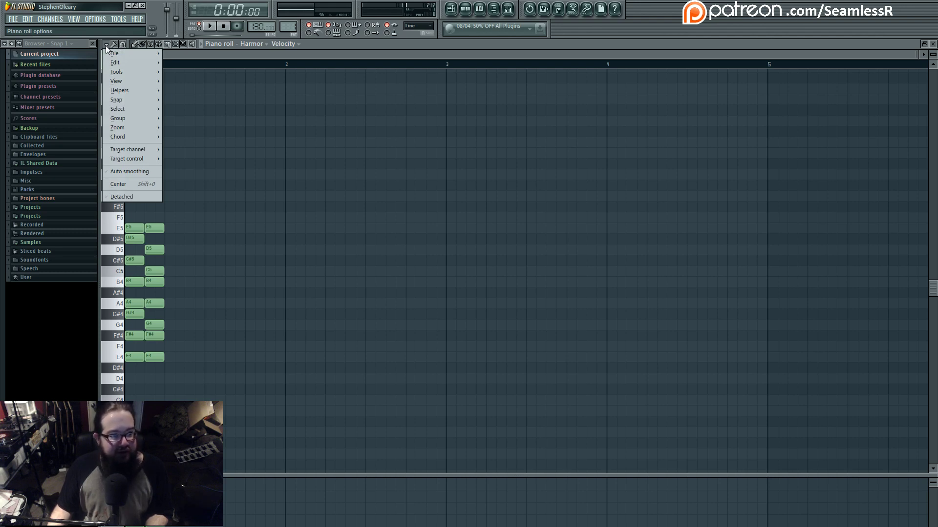
pyautogui.moveTo(137, 137)
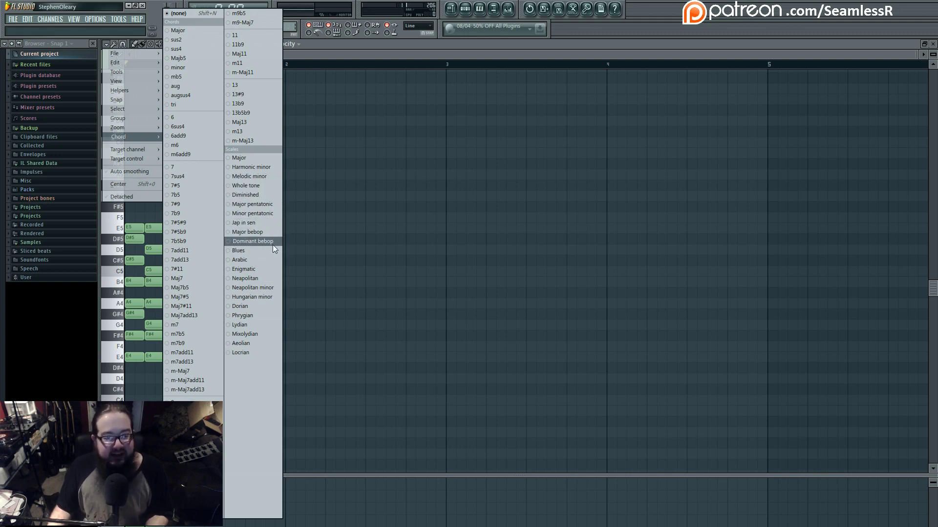
pyautogui.click(270, 168)
pyautogui.click(189, 357)
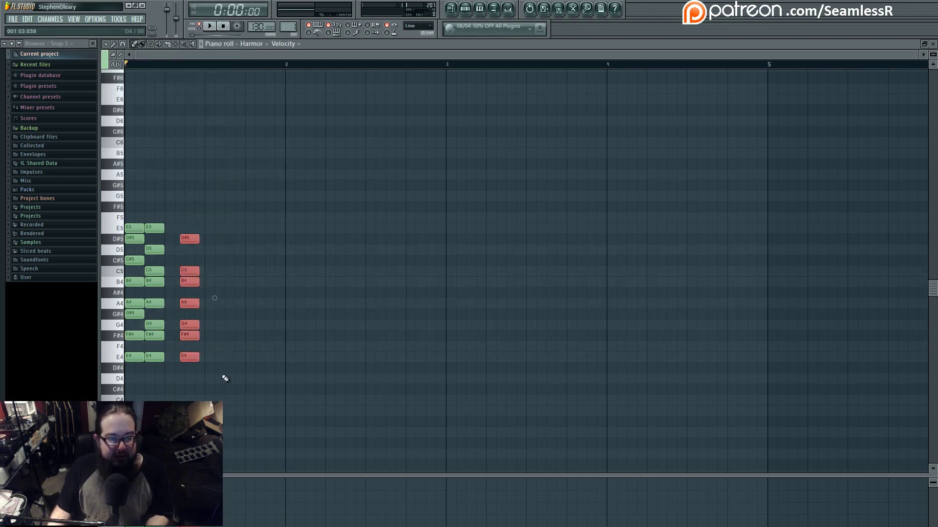
pyautogui.moveTo(192, 357); pyautogui.dragTo(179, 358)
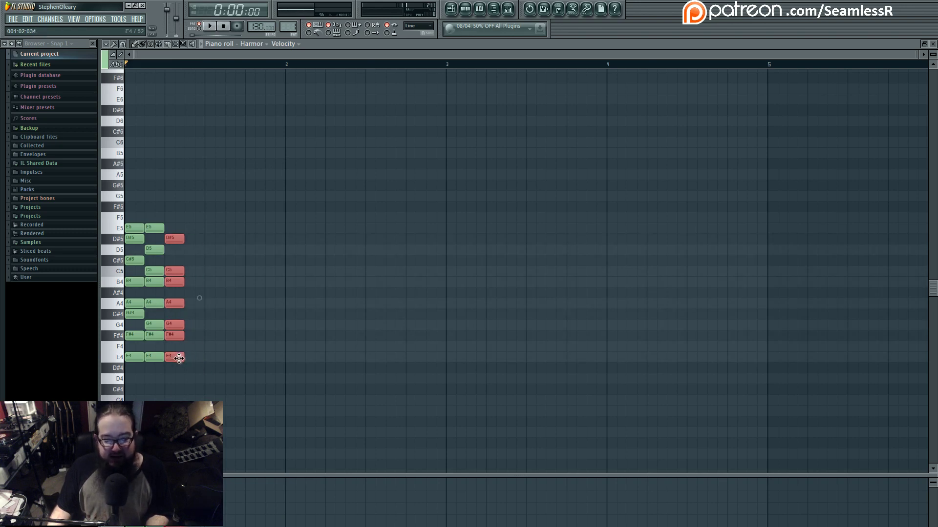
pyautogui.moveTo(179, 357)
pyautogui.mouseDown()
pyautogui.moveTo(199, 357)
pyautogui.moveTo(176, 353)
pyautogui.mouseUp()
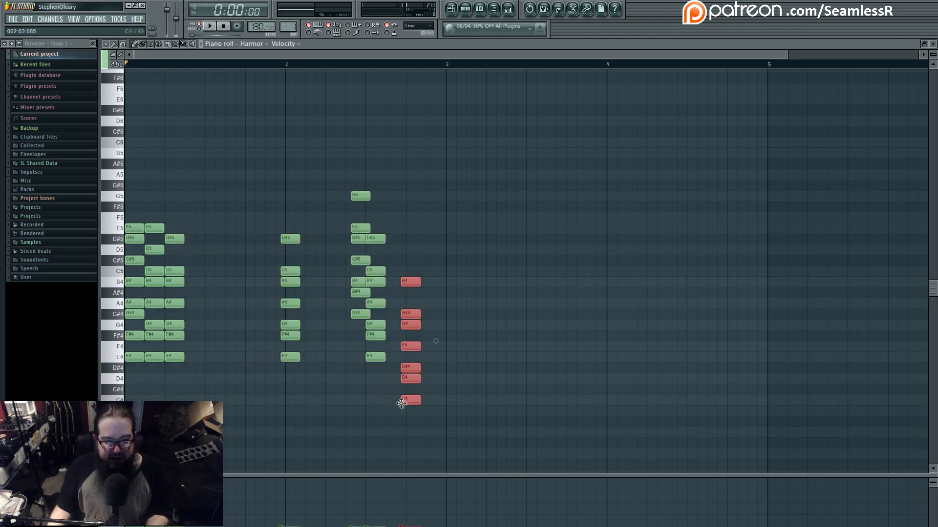
# - Stamp more harmonic minor stacks up to bar 3, from roots such as G#4, C4 and A#3, and remove them
pyautogui.moveTo(401, 403); pyautogui.dragTo(462, 426)
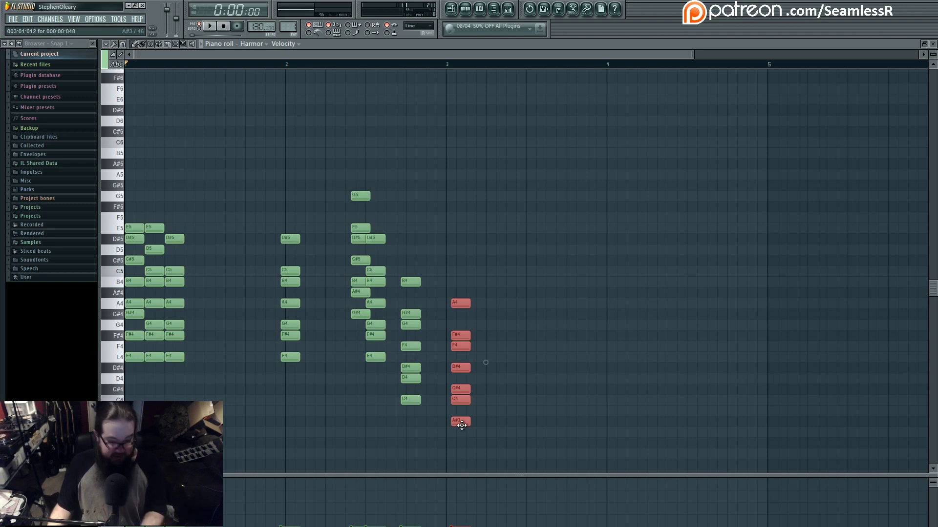
pyautogui.click(533, 336)
pyautogui.click(529, 372)
pyautogui.moveTo(534, 333)
pyautogui.mouseDown()
pyautogui.moveTo(533, 389)
pyautogui.moveTo(462, 415)
pyautogui.moveTo(452, 257)
pyautogui.moveTo(420, 266)
pyautogui.moveTo(397, 410)
pyautogui.moveTo(376, 210)
pyautogui.moveTo(409, 372)
pyautogui.moveTo(376, 332)
pyautogui.moveTo(368, 192)
pyautogui.moveTo(370, 306)
pyautogui.moveTo(318, 287)
pyautogui.moveTo(279, 238)
pyautogui.moveTo(286, 374)
pyautogui.moveTo(293, 261)
pyautogui.mouseUp()
# - Delete every note of the harmonic minor stack on beat 2 of bar 1
pyautogui.rightClick(174, 238)
pyautogui.rightClick(175, 271)
pyautogui.rightClick(175, 282)
pyautogui.rightClick(175, 303)
pyautogui.rightClick(174, 325)
pyautogui.rightClick(174, 335)
pyautogui.rightClick(175, 356)
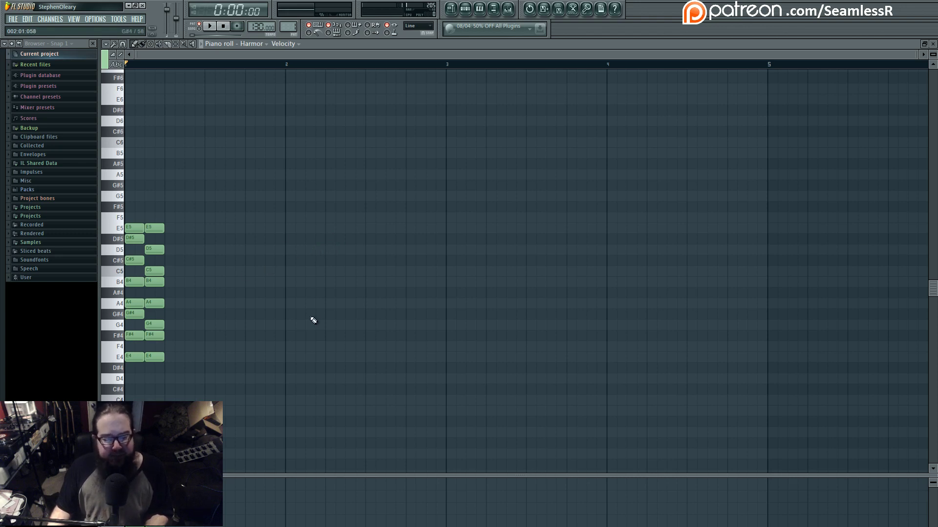
# - Audition and delete a single E4, then highlight the E minor stack and deselect it
pyautogui.click(271, 357)
pyautogui.rightClick(270, 357)
pyautogui.moveTo(156, 203); pyautogui.dragTo(186, 362)
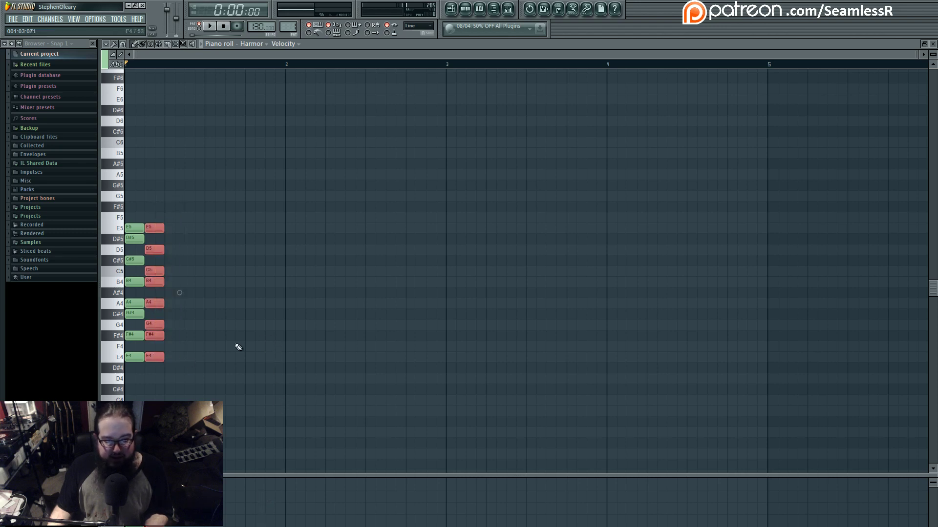
pyautogui.keyDown('ctrl'); pyautogui.click(249, 348); pyautogui.keyUp('ctrl')
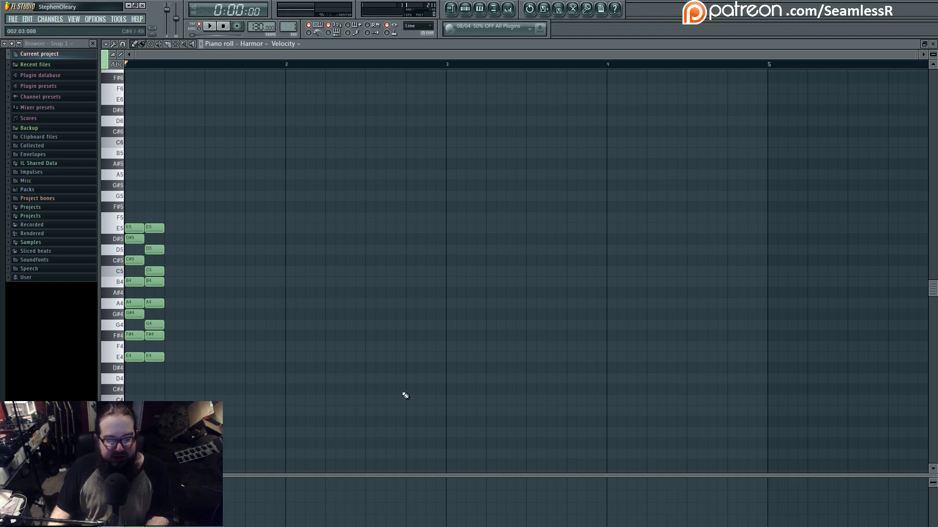
# - Draw a melody of one-bar notes: E4 in bar 2, G4 in bar 3, D4 in bar 4 and C4 in bar 5
pyautogui.click(296, 362)
pyautogui.moveTo(308, 362); pyautogui.dragTo(444, 360)
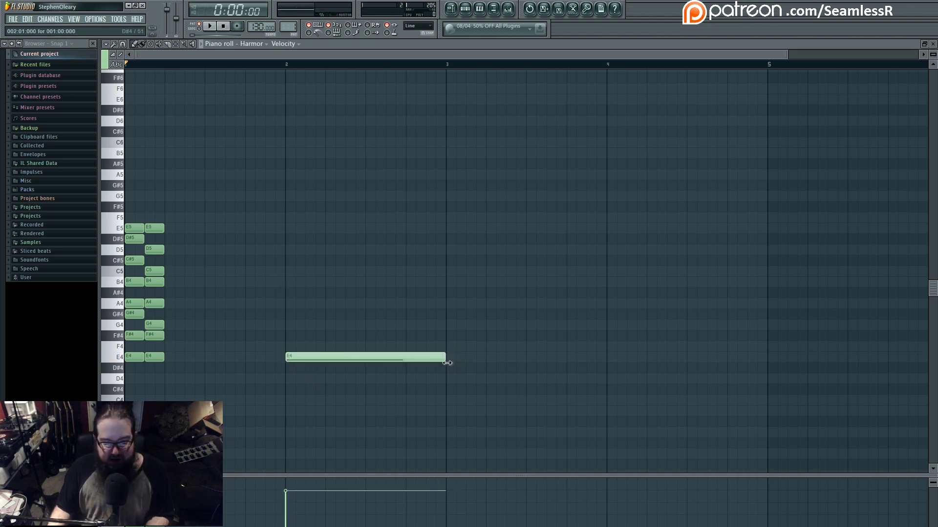
pyautogui.scroll(-1, 442, 377)
pyautogui.click(401, 325)
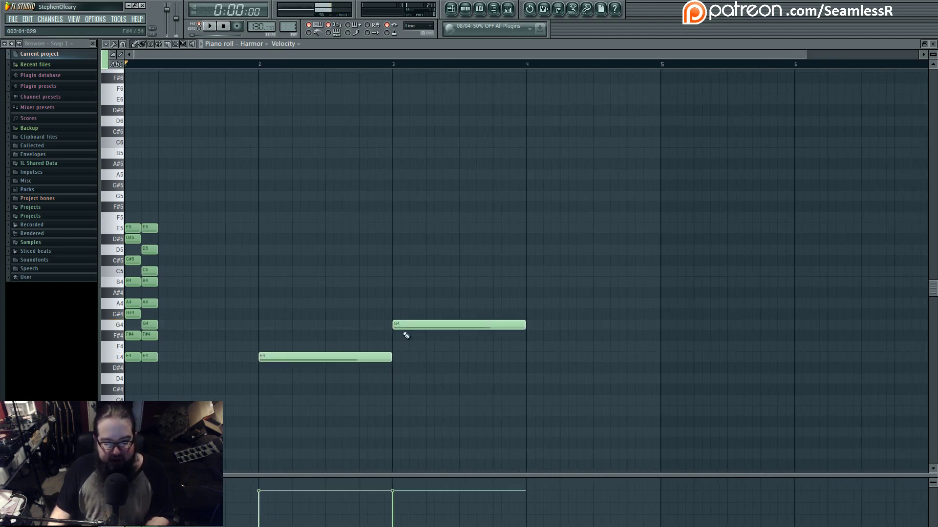
pyautogui.click(532, 380)
pyautogui.click(662, 304)
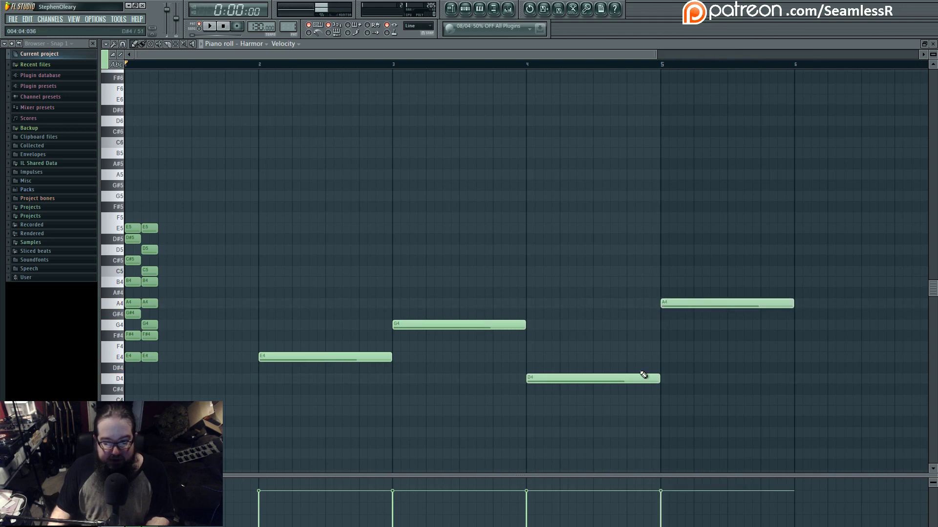
pyautogui.rightClick(676, 304)
pyautogui.click(670, 400)
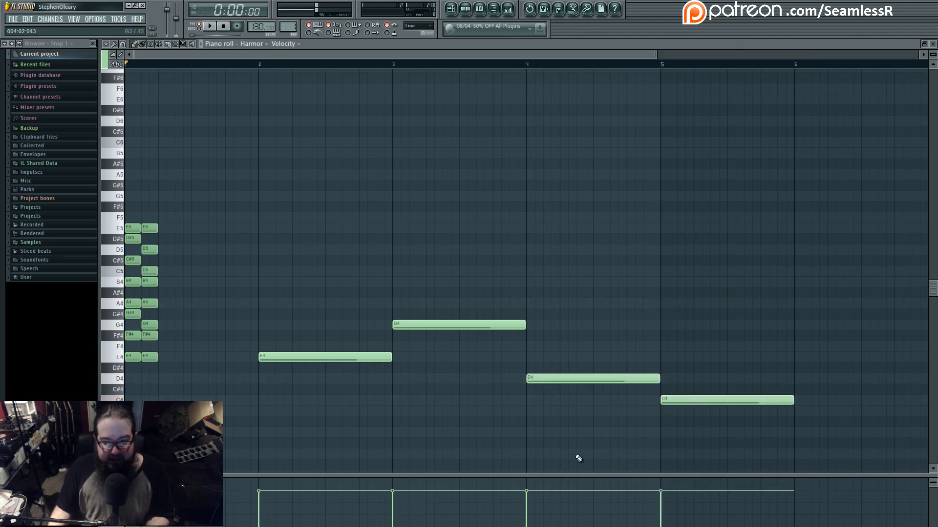
# - Try an extra A4 note above the melody's last bars, shifting it earlier and deleting it
pyautogui.click(663, 303)
pyautogui.moveTo(685, 304); pyautogui.dragTo(597, 303)
pyautogui.rightClick(646, 304)
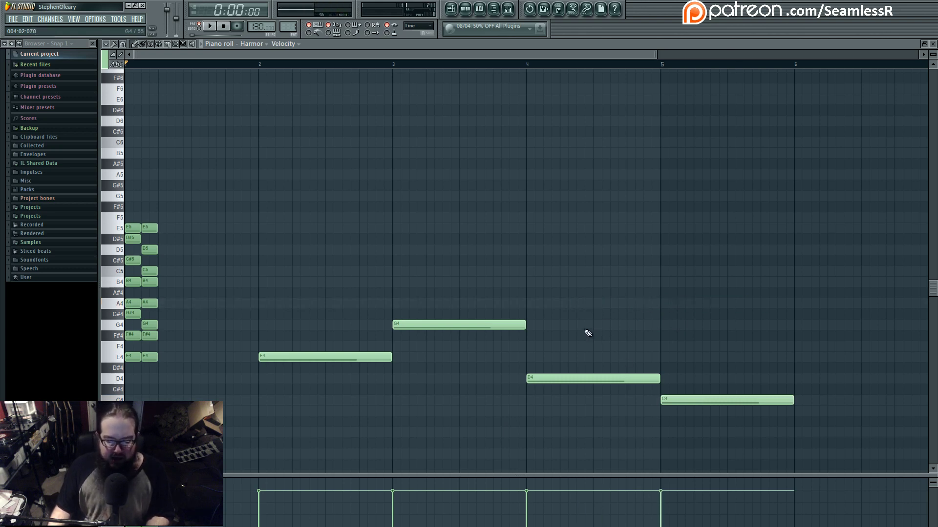
# - Select the four melody notes and audition them from bar 2, jumping playback to bars 3, 4 and 5
pyautogui.moveTo(331, 288); pyautogui.dragTo(711, 432)
pyautogui.keyDown('ctrl'); pyautogui.click(610, 284); pyautogui.keyUp('ctrl')
pyautogui.moveTo(610, 272)
pyautogui.mouseDown()
pyautogui.moveTo(628, 299)
pyautogui.moveTo(578, 247)
pyautogui.moveTo(593, 285)
pyautogui.mouseUp()
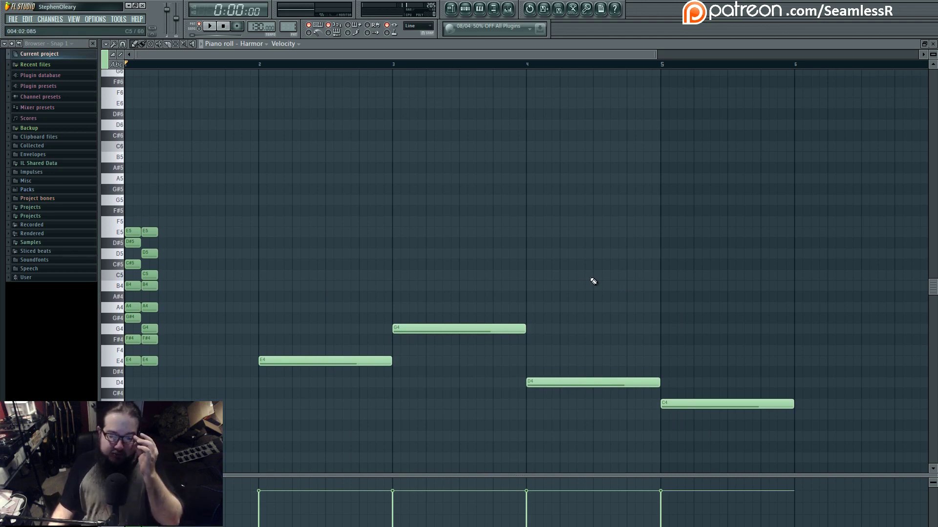
pyautogui.moveTo(343, 270); pyautogui.dragTo(756, 446)
pyautogui.click(292, 63)
pyautogui.press('space')
pyautogui.click(412, 63)
pyautogui.click(546, 63)
pyautogui.click(698, 63)
pyautogui.press('space')
pyautogui.click(258, 64)
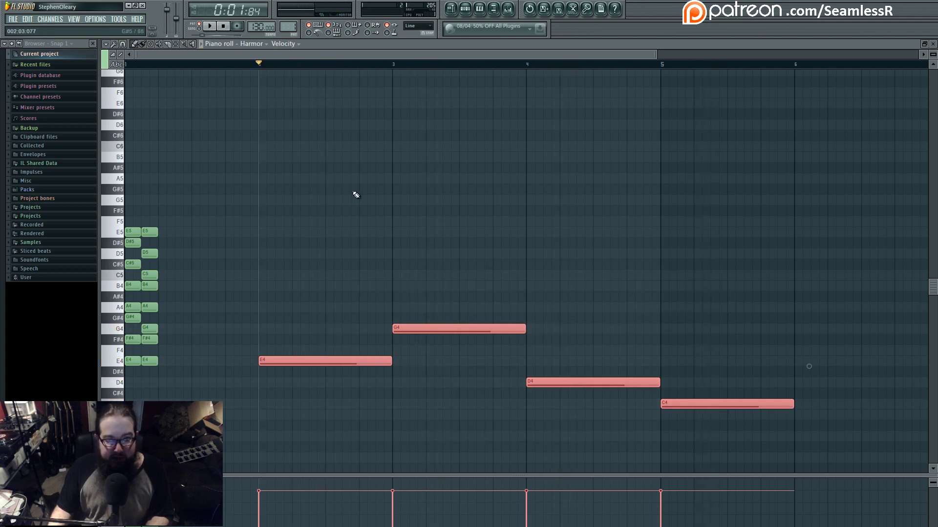
# - Clear the note selection and complete the E minor triad in bar 2 by adding G4 and B4 above E4
pyautogui.keyDown('ctrl'); pyautogui.click(386, 224); pyautogui.keyUp('ctrl')
pyautogui.scroll(3, 392, 239)
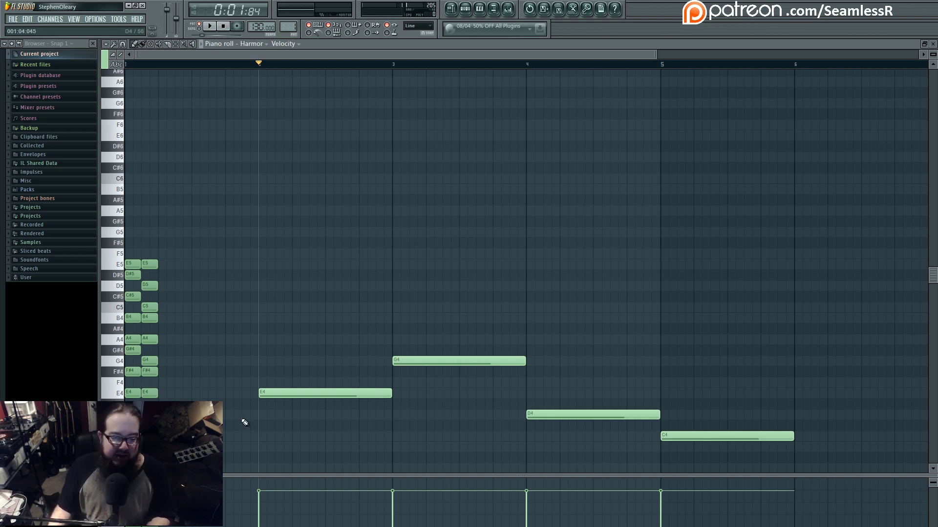
pyautogui.click(260, 362)
pyautogui.click(261, 318)
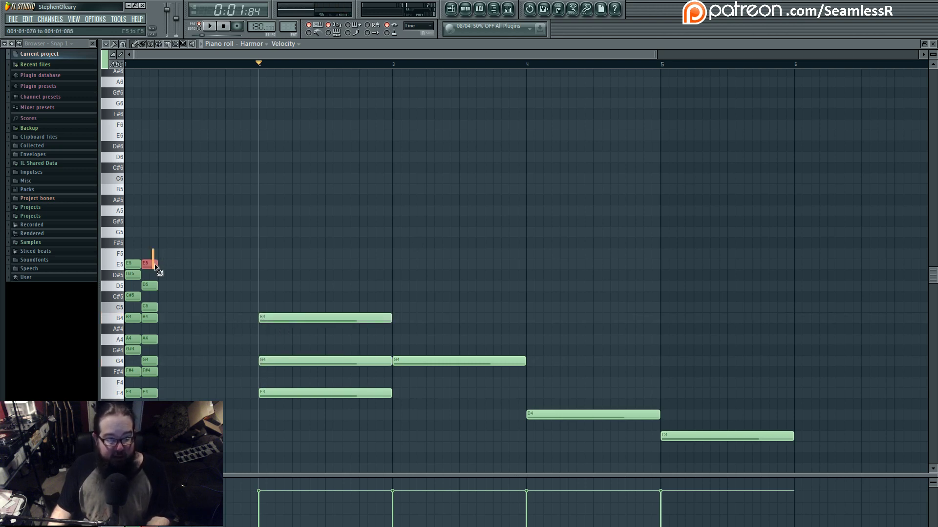
# - Delete the E major scale stack and move the E natural minor stack to the start of bar 1
pyautogui.moveTo(152, 250); pyautogui.dragTo(155, 415)
pyautogui.keyDown('ctrl'); pyautogui.click(219, 386); pyautogui.keyUp('ctrl')
pyautogui.moveTo(140, 249)
pyautogui.mouseDown()
pyautogui.moveTo(132, 405)
pyautogui.moveTo(146, 408)
pyautogui.mouseUp()
pyautogui.moveTo(150, 318); pyautogui.dragTo(132, 318)
pyautogui.keyDown('ctrl'); pyautogui.click(194, 352); pyautogui.keyUp('ctrl')
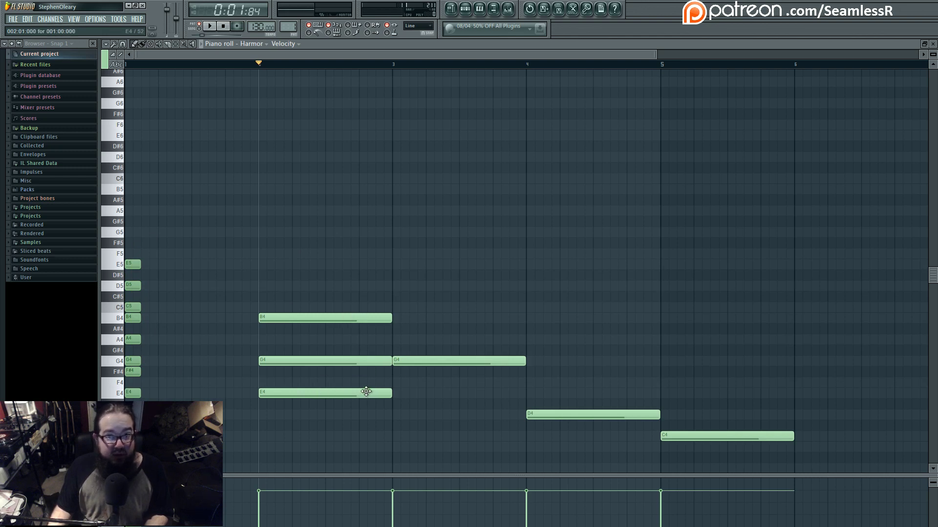
# - Highlight the root notes of bars 2 to 5 one at a time, and the G4 and B4 of the first chord
pyautogui.click(420, 362)
pyautogui.click(561, 416)
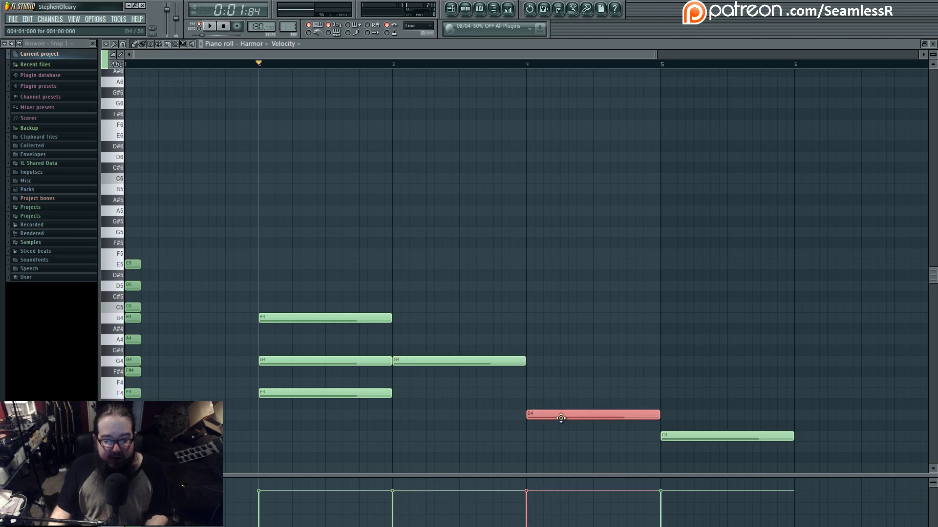
pyautogui.click(693, 434)
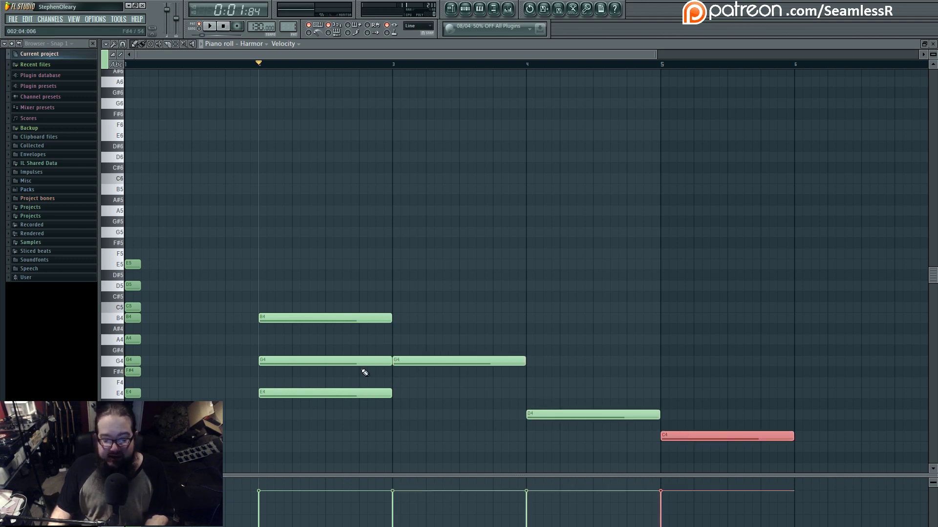
pyautogui.click(357, 394)
pyautogui.click(428, 359)
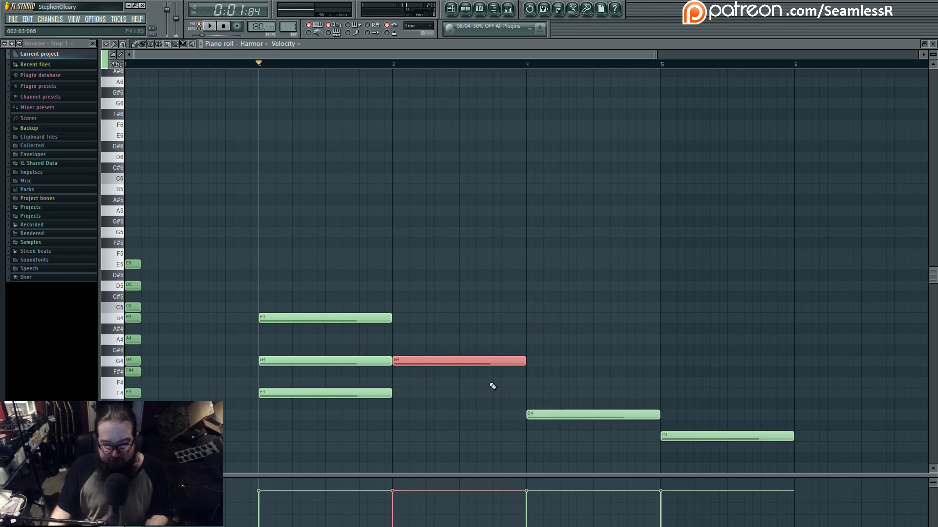
pyautogui.click(610, 415)
pyautogui.click(681, 437)
pyautogui.click(366, 360)
pyautogui.click(341, 316)
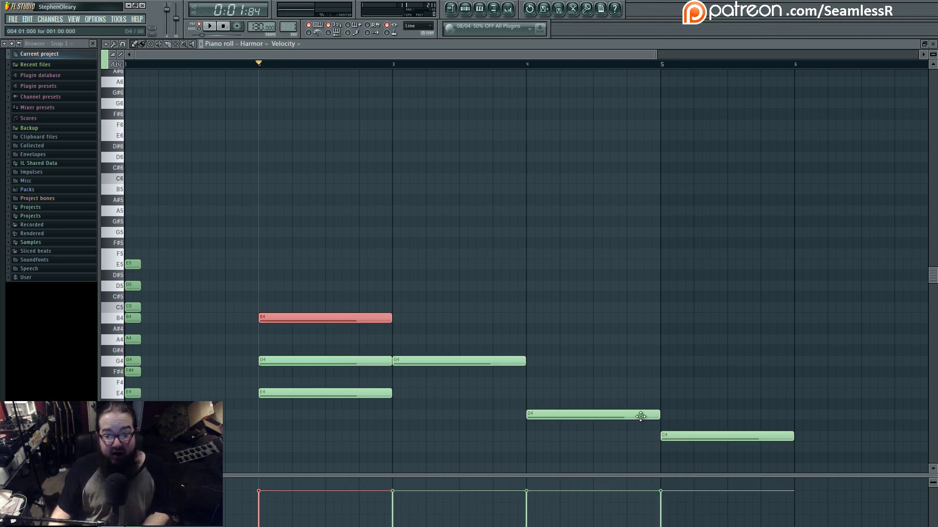
pyautogui.keyDown('ctrl'); pyautogui.click(499, 306); pyautogui.keyUp('ctrl')
# - Stack minor triads: A#4 and D5 over bar 3's root, F4 and A4 over bar 4's, D#4 and G4 over bar 5's
pyautogui.click(438, 360)
pyautogui.click(396, 330)
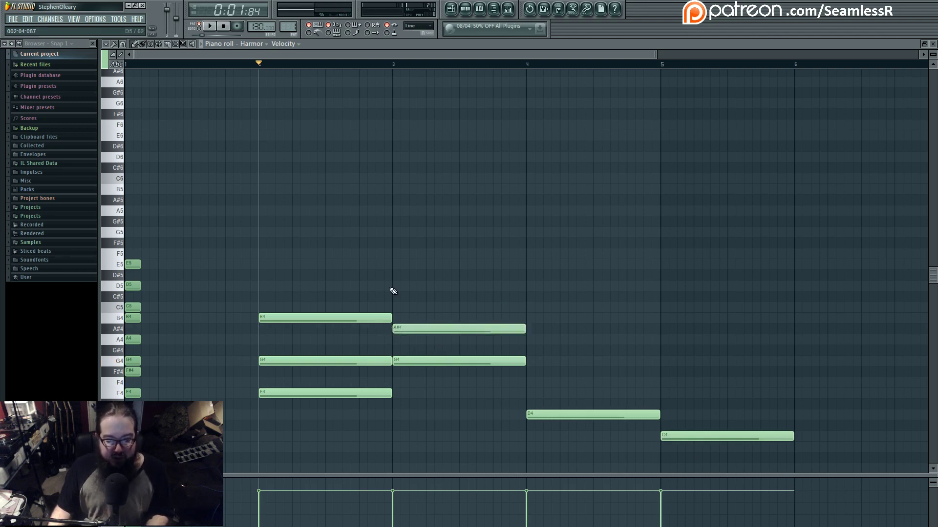
pyautogui.click(396, 286)
pyautogui.click(530, 383)
pyautogui.click(531, 339)
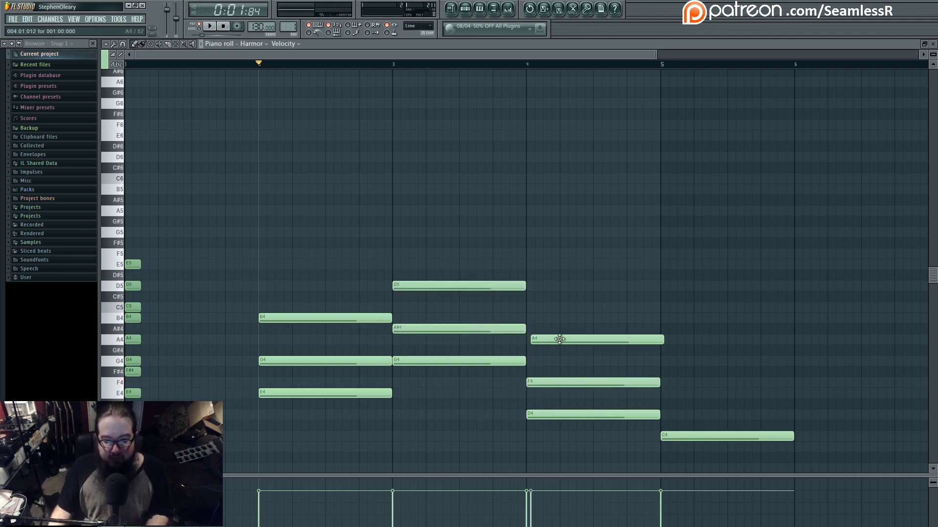
pyautogui.click(659, 404)
pyautogui.click(663, 364)
pyautogui.moveTo(669, 404); pyautogui.dragTo(673, 404)
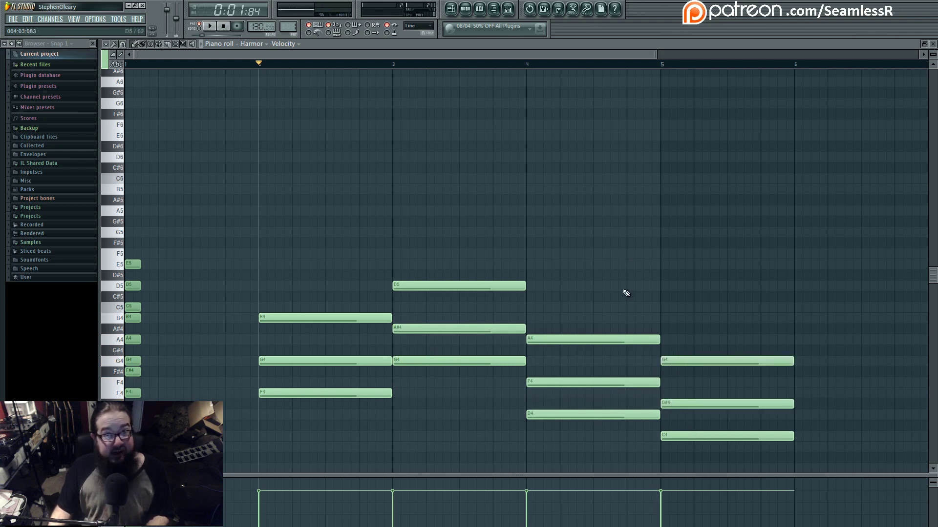
# - Play the chord progression from bar 2, stop it, and highlight the chords of bars 2 to 5 in turn
pyautogui.press('space')
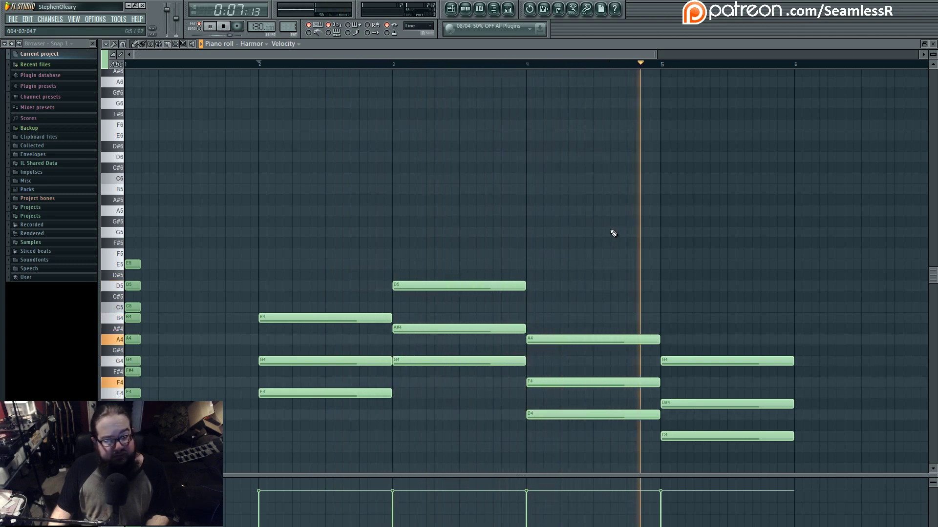
pyautogui.press('space')
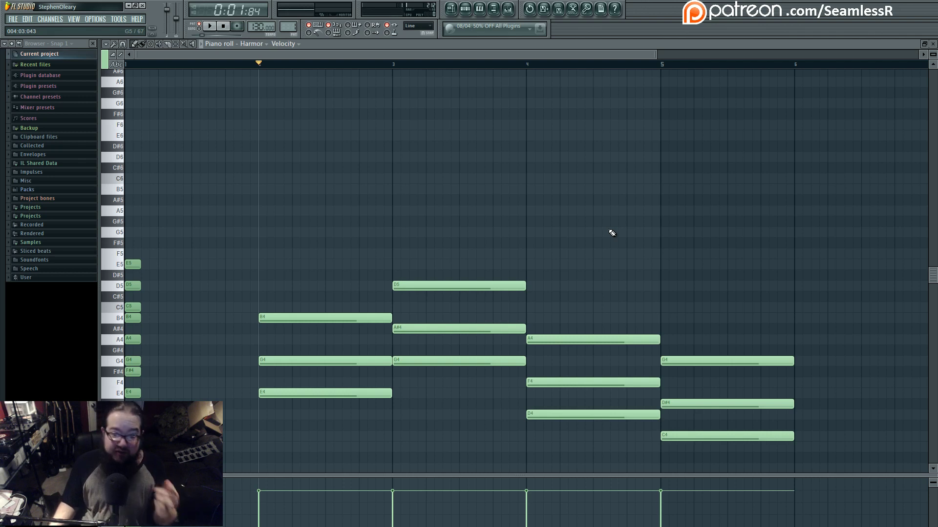
pyautogui.moveTo(291, 304); pyautogui.dragTo(314, 362)
pyautogui.moveTo(441, 272); pyautogui.dragTo(455, 370)
pyautogui.moveTo(573, 329); pyautogui.dragTo(590, 433)
pyautogui.moveTo(705, 363); pyautogui.dragTo(711, 447)
pyautogui.keyDown('ctrl'); pyautogui.click(563, 234); pyautogui.keyUp('ctrl')
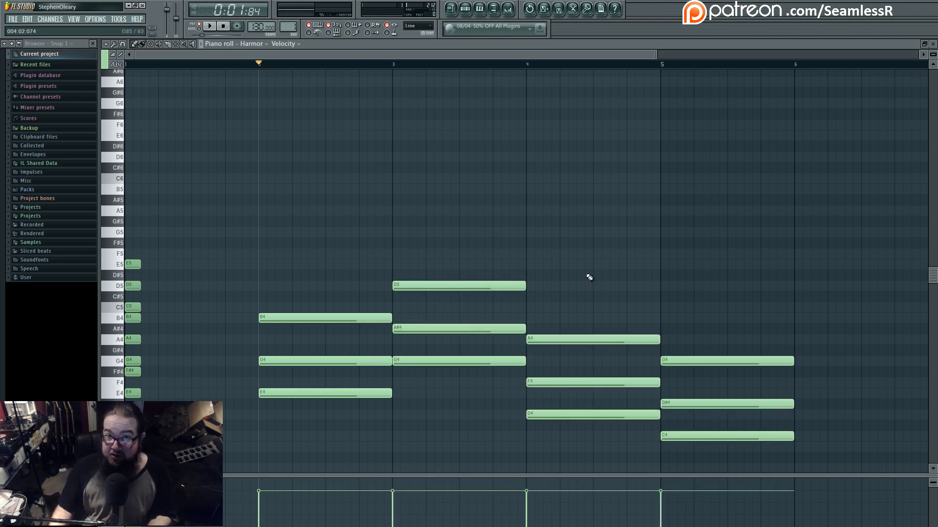
# - Highlight the root notes of the chords in bars 3, 4 and 5 one by one
pyautogui.keyDown('ctrl'); pyautogui.click(451, 362); pyautogui.keyUp('ctrl')
pyautogui.keyDown('ctrl'); pyautogui.click(550, 414); pyautogui.keyUp('ctrl')
pyautogui.keyDown('ctrl'); pyautogui.click(682, 448); pyautogui.keyUp('ctrl')
pyautogui.click(685, 440)
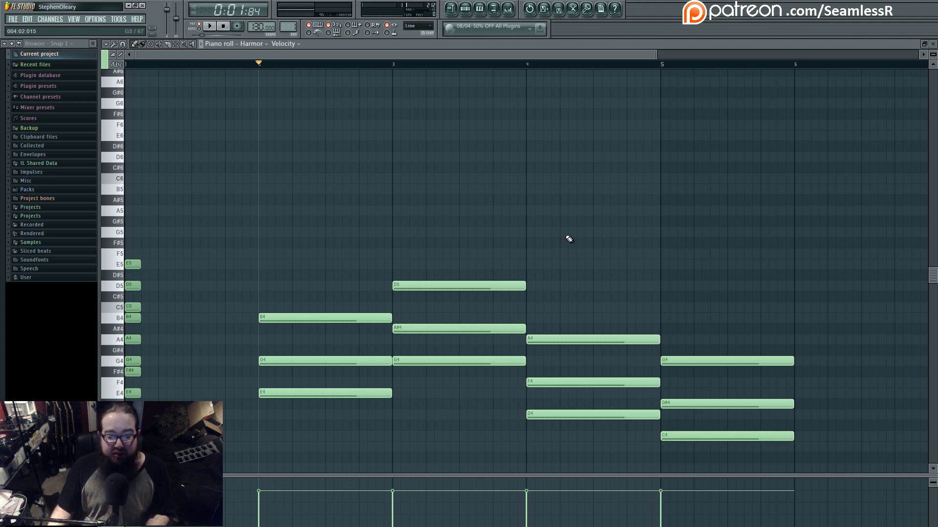
# - Highlight the bar 3 chord and its A#4 note, checking the A#4 row against the E minor scale stack
pyautogui.moveTo(430, 277); pyautogui.dragTo(450, 404)
pyautogui.keyDown('ctrl'); pyautogui.click(210, 330); pyautogui.keyUp('ctrl')
pyautogui.click(112, 329)
pyautogui.keyDown('ctrl'); pyautogui.click(112, 333); pyautogui.keyUp('ctrl')
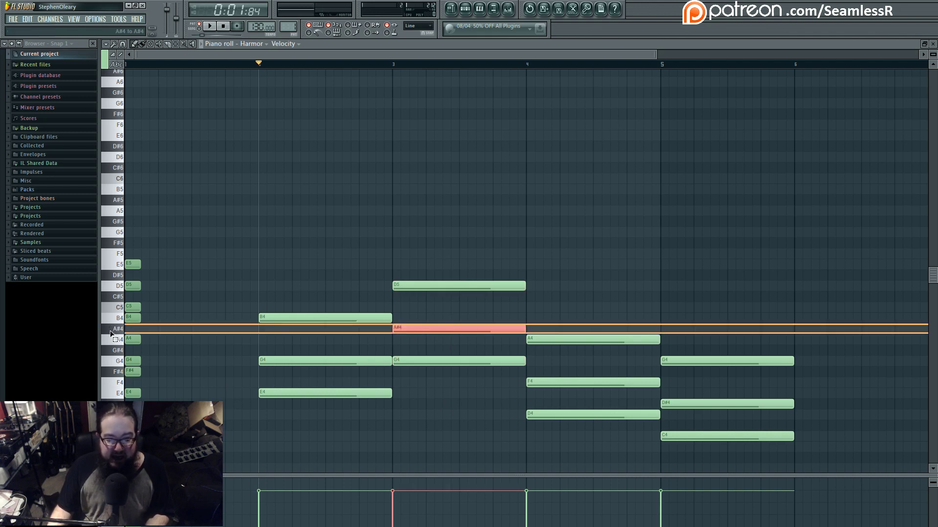
pyautogui.keyDown('ctrl'); pyautogui.click(403, 344); pyautogui.keyUp('ctrl')
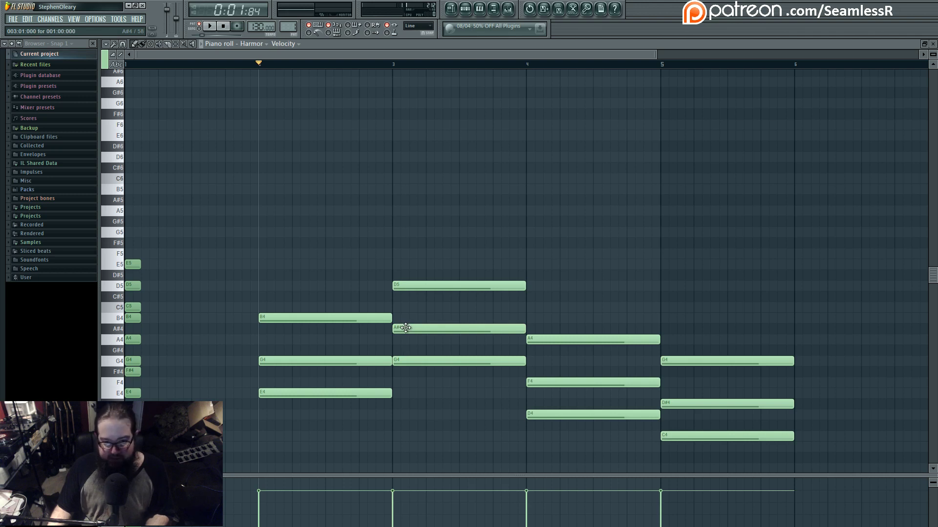
pyautogui.moveTo(408, 331)
pyautogui.mouseDown()
pyautogui.moveTo(413, 311)
pyautogui.moveTo(412, 339)
pyautogui.moveTo(414, 327)
pyautogui.mouseUp()
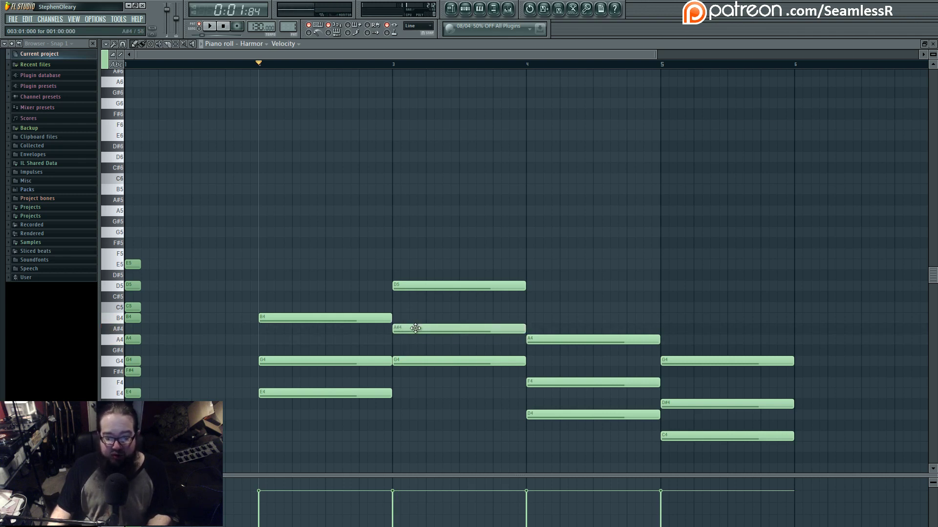
pyautogui.click(122, 330)
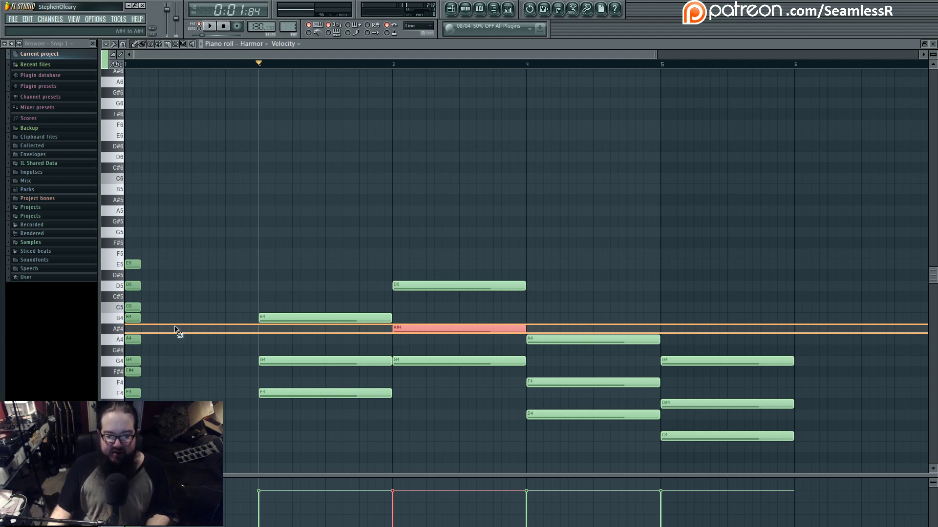
pyautogui.keyDown('ctrl'); pyautogui.click(195, 345); pyautogui.keyUp('ctrl')
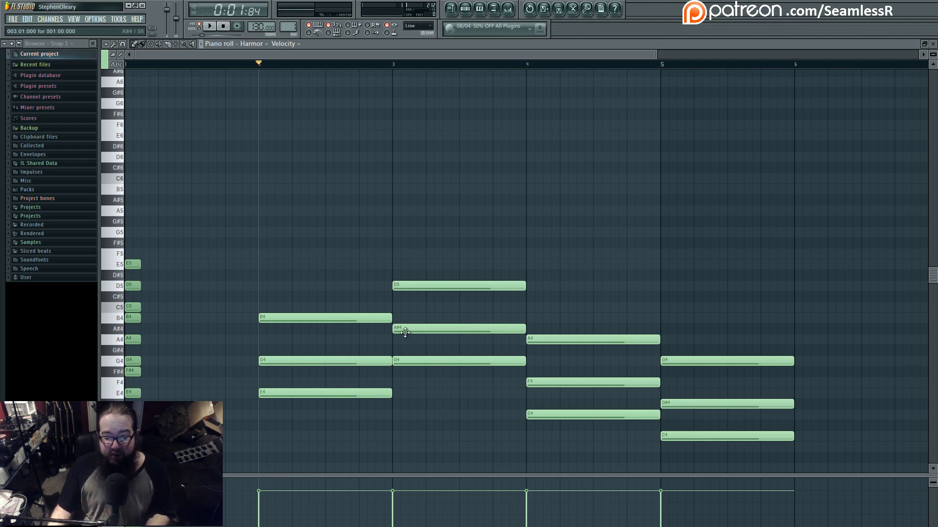
# - Try A4 and A#4 as the middle note of the bar 3 chord and replace it with B4
pyautogui.moveTo(398, 329); pyautogui.dragTo(398, 340)
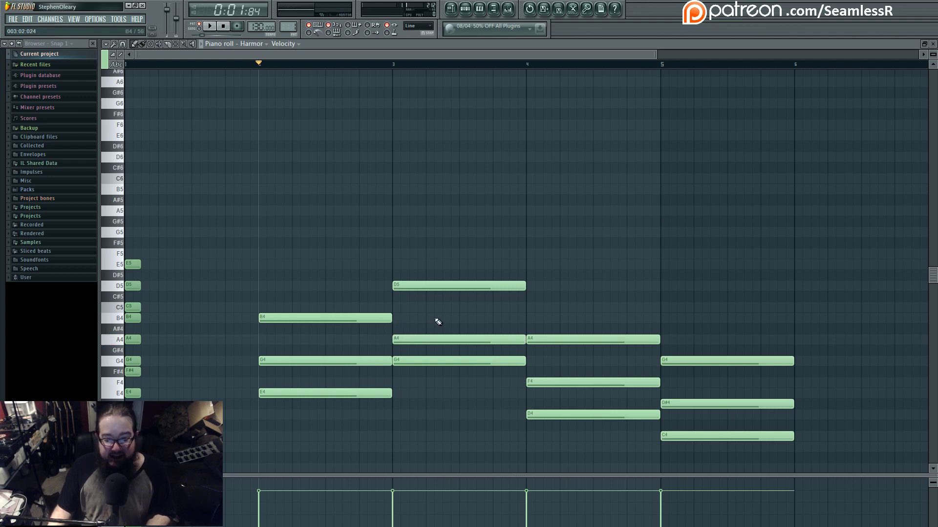
pyautogui.rightClick(408, 339)
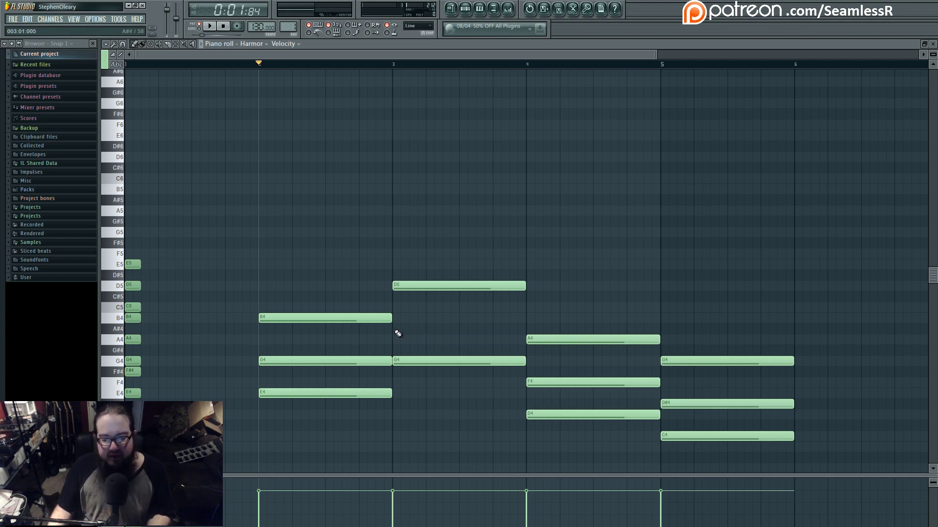
pyautogui.click(393, 330)
pyautogui.rightClick(399, 331)
pyautogui.click(395, 318)
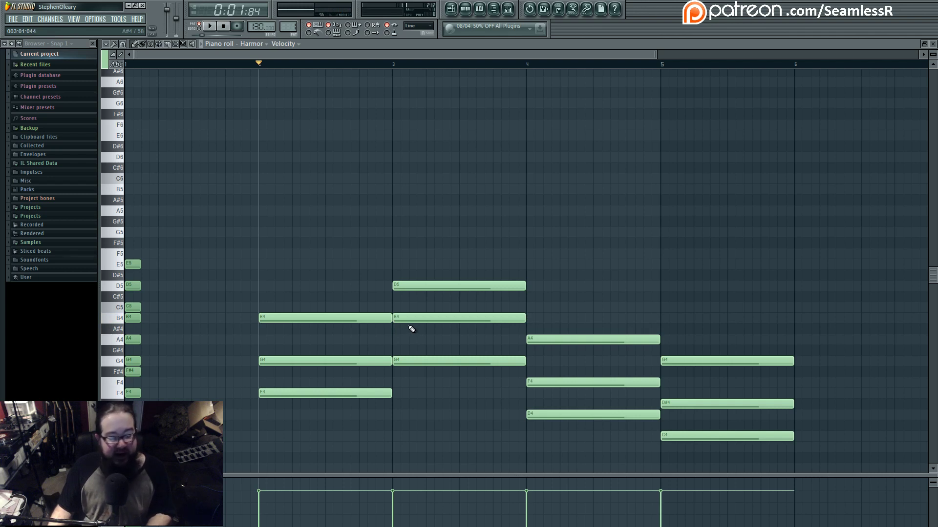
# - Compare the A#4 and B4 rows with the scale stack by selecting each in turn, and clear the selection
pyautogui.keyDown('ctrl'); pyautogui.click(123, 329); pyautogui.keyUp('ctrl')
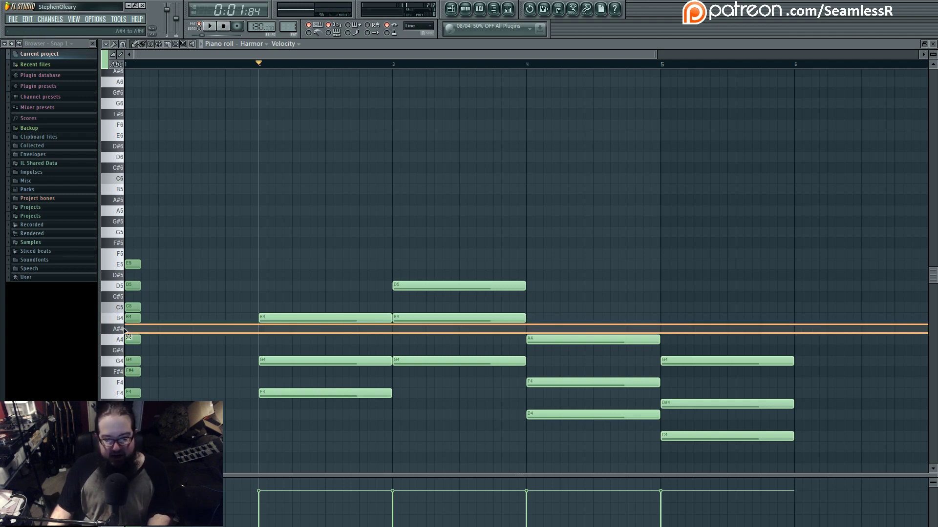
pyautogui.click(122, 330)
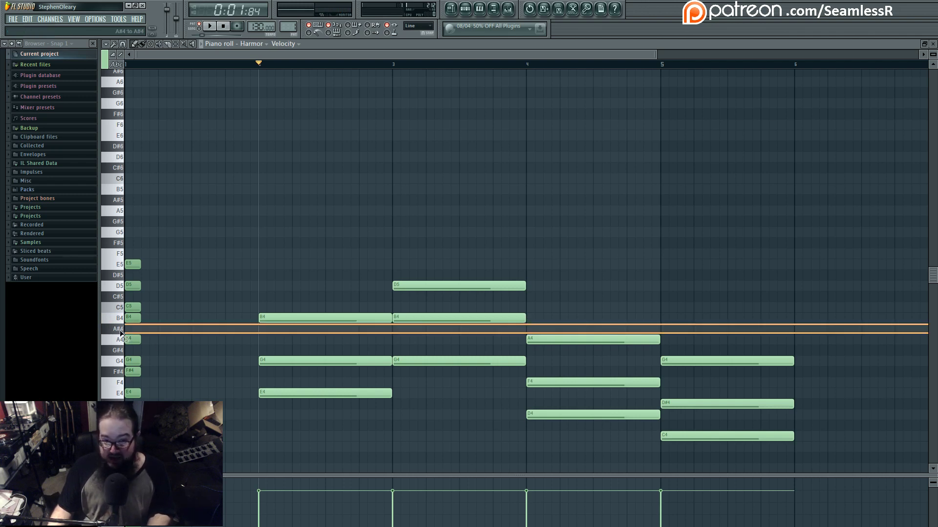
pyautogui.doubleClick(121, 318)
pyautogui.click(122, 331)
pyautogui.doubleClick(119, 319)
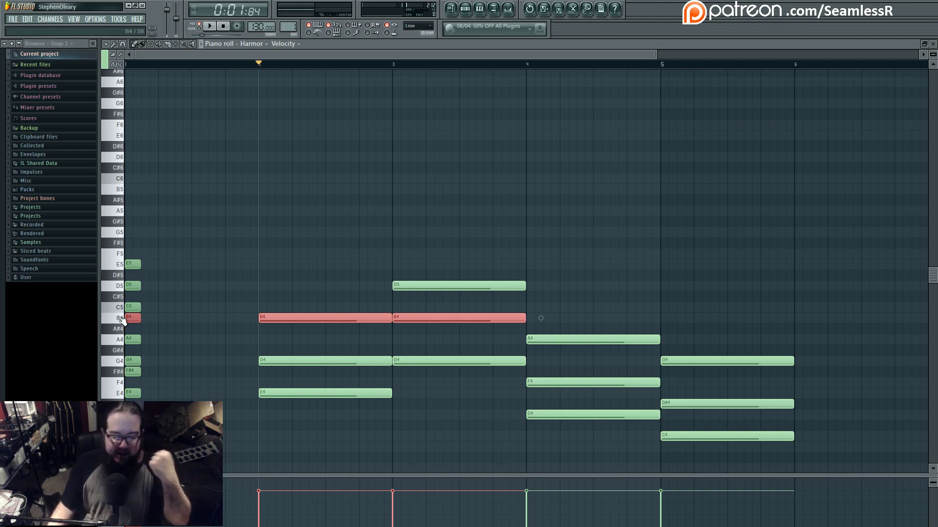
pyautogui.rightClick(283, 259)
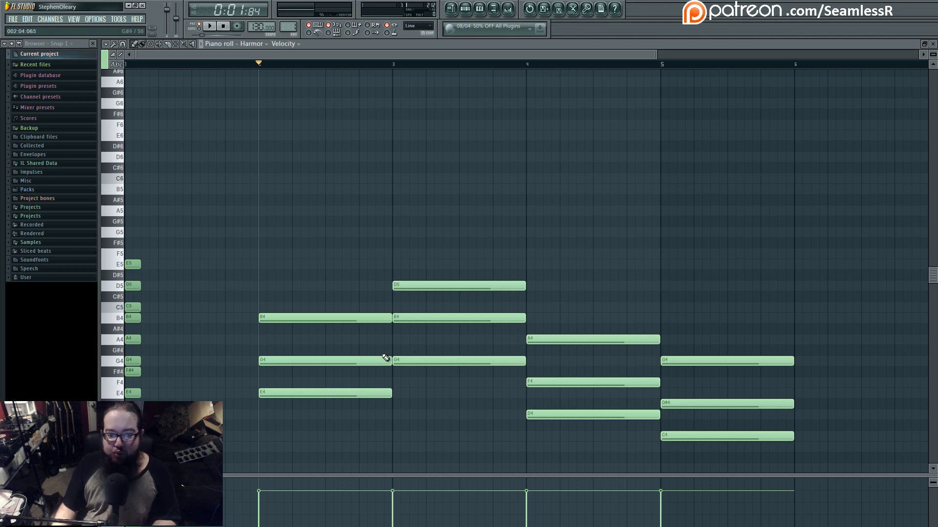
# - Swap the middle note of the bar 3 chord between A4, B4 and A#4 to audition the differences
pyautogui.rightClick(409, 320)
pyautogui.click(410, 339)
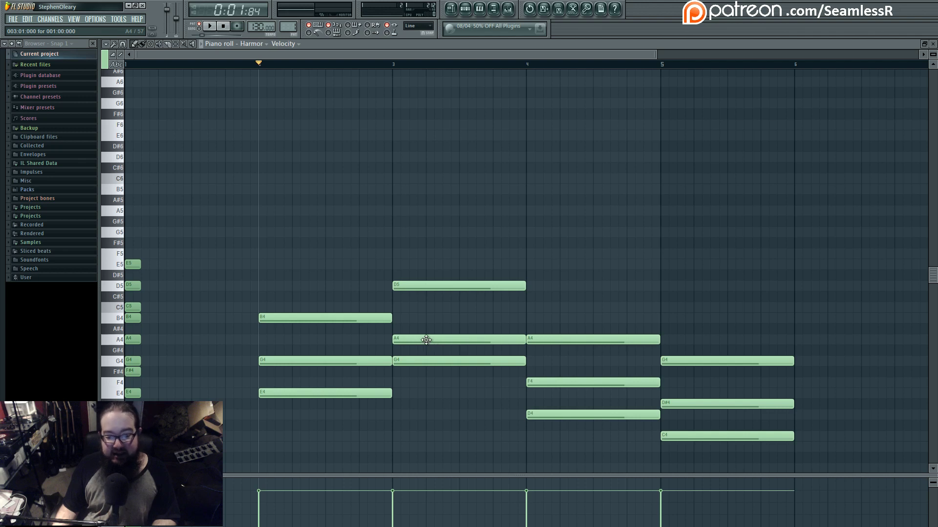
pyautogui.rightClick(406, 337)
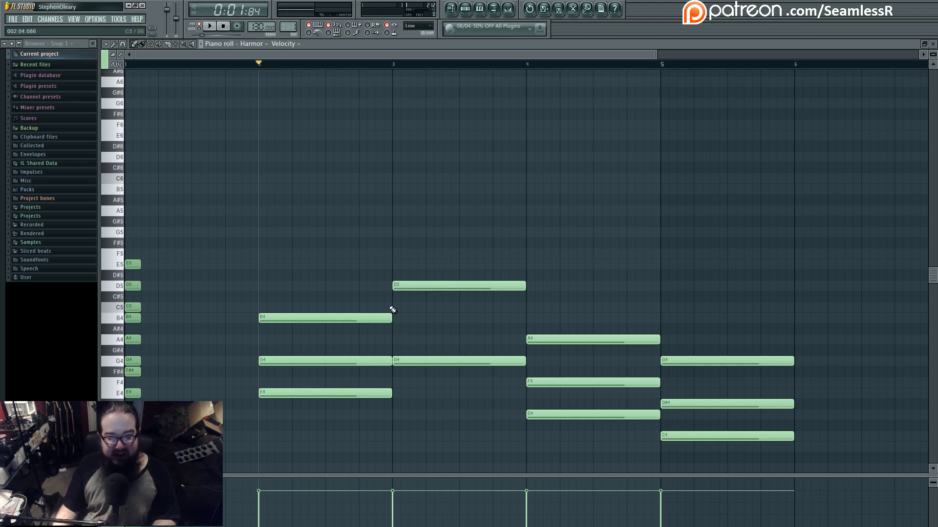
pyautogui.click(397, 318)
pyautogui.rightClick(406, 319)
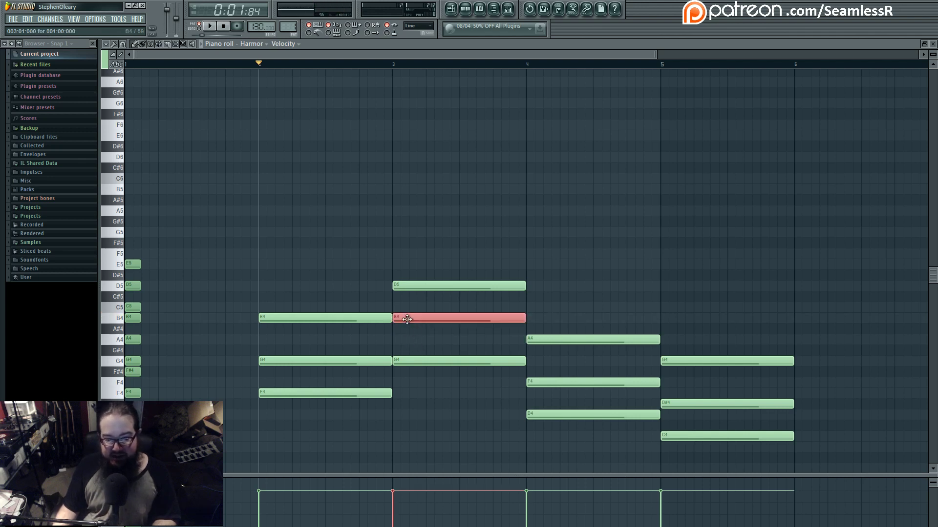
pyautogui.click(407, 328)
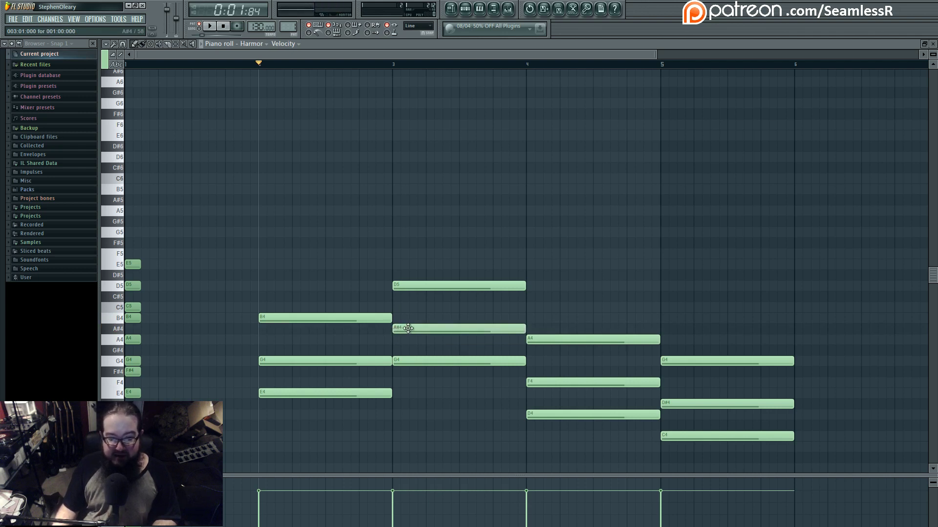
pyautogui.rightClick(408, 329)
pyautogui.click(402, 319)
pyautogui.rightClick(402, 319)
pyautogui.click(402, 326)
pyautogui.moveTo(414, 328); pyautogui.dragTo(406, 329)
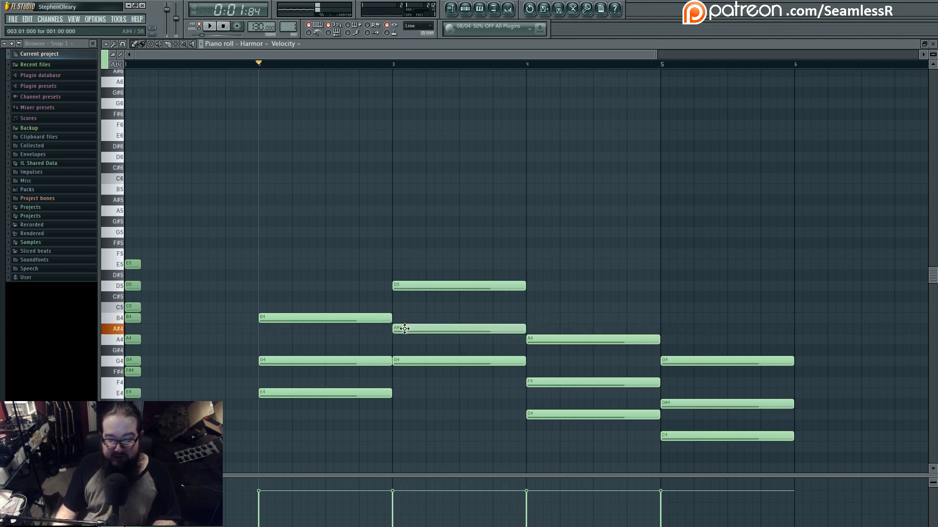
# - Try A4 in place of the bar 3 chord's A#4, replace it with B4, and briefly highlight B4 with G4
pyautogui.rightClick(401, 329)
pyautogui.click(400, 339)
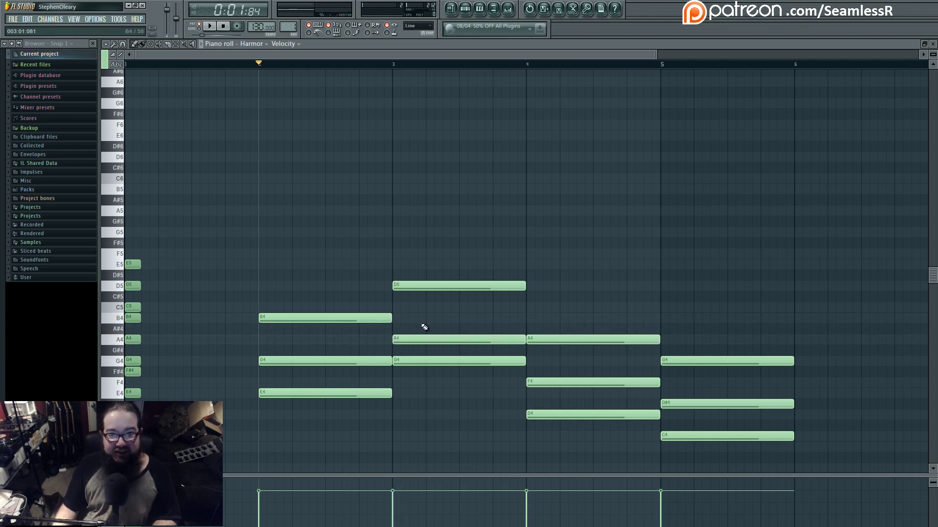
pyautogui.rightClick(427, 339)
pyautogui.moveTo(409, 328); pyautogui.dragTo(408, 318)
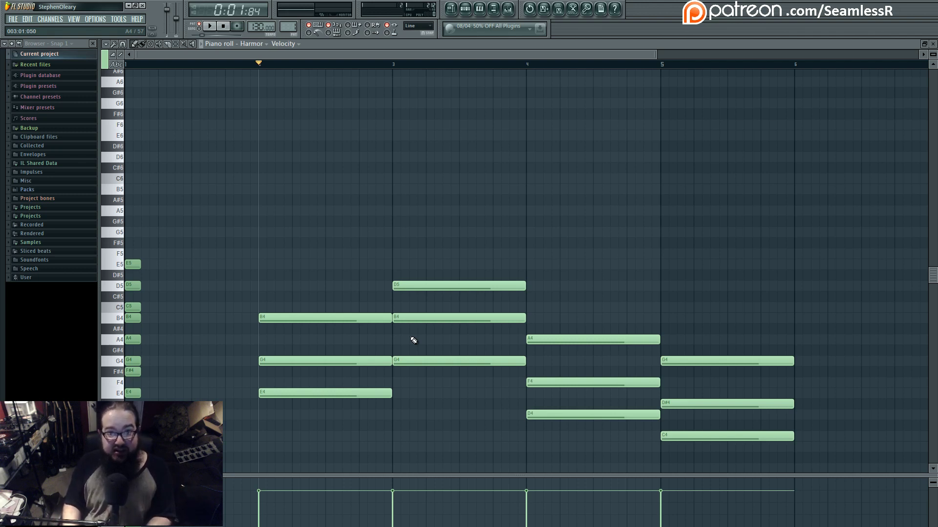
pyautogui.moveTo(418, 314); pyautogui.dragTo(449, 375)
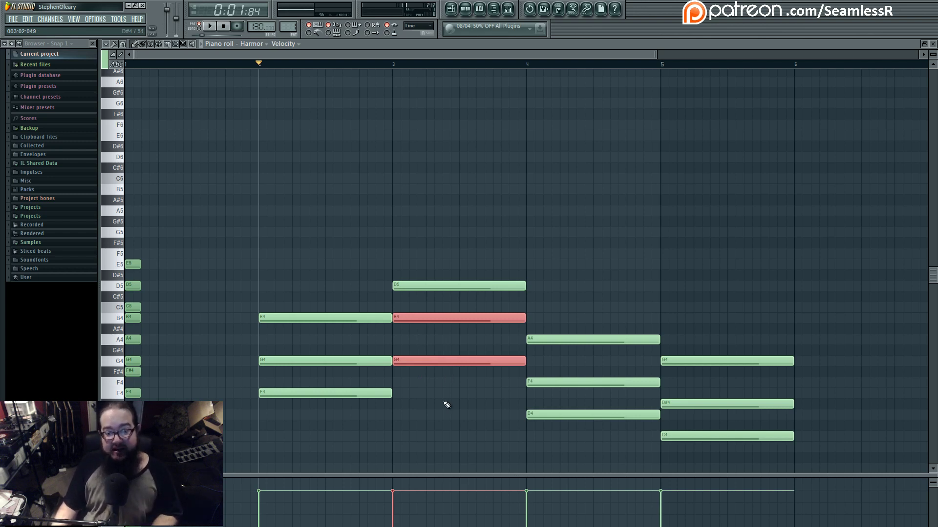
pyautogui.hotkey('ctrl', 'd')
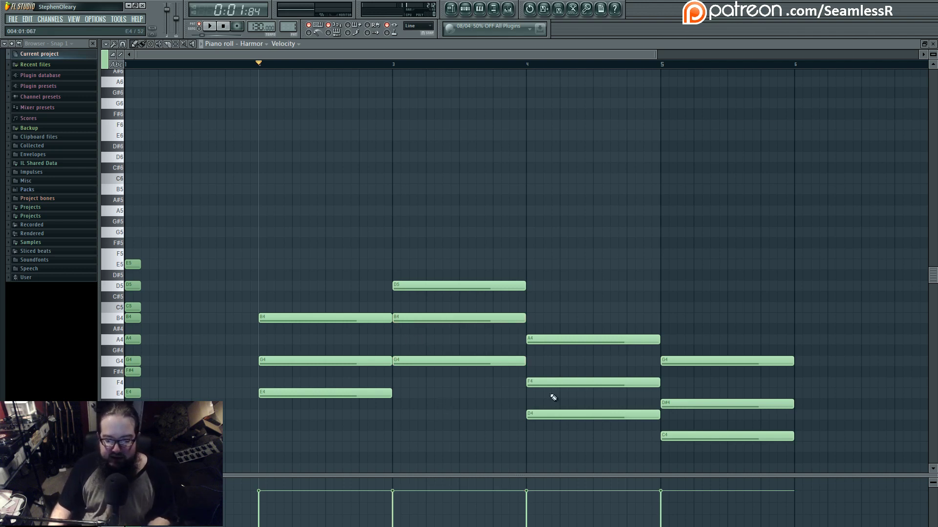
# - Raise the bar 4 chord's middle note to F#4 and the bar 5 chord's middle note to E4, and play the progression
pyautogui.keyDown('ctrl'); pyautogui.click(534, 382); pyautogui.keyUp('ctrl')
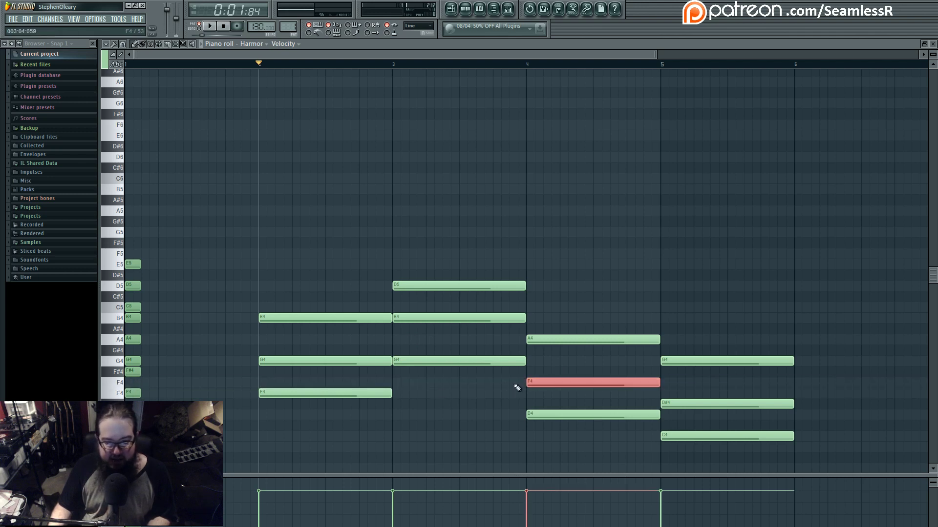
pyautogui.moveTo(535, 382); pyautogui.dragTo(537, 371)
pyautogui.keyDown('ctrl'); pyautogui.click(704, 403); pyautogui.keyUp('ctrl')
pyautogui.moveTo(704, 404); pyautogui.dragTo(704, 393)
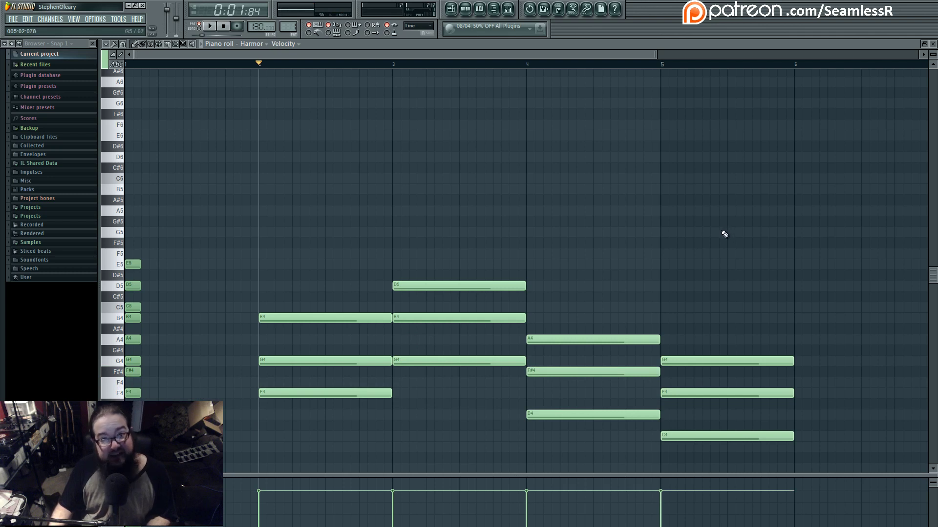
pyautogui.press('space')
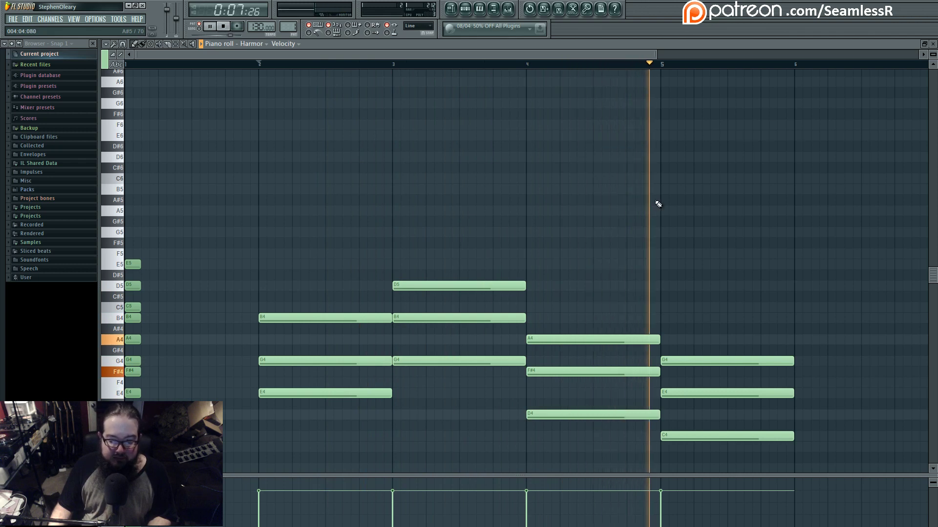
pyautogui.press('space')
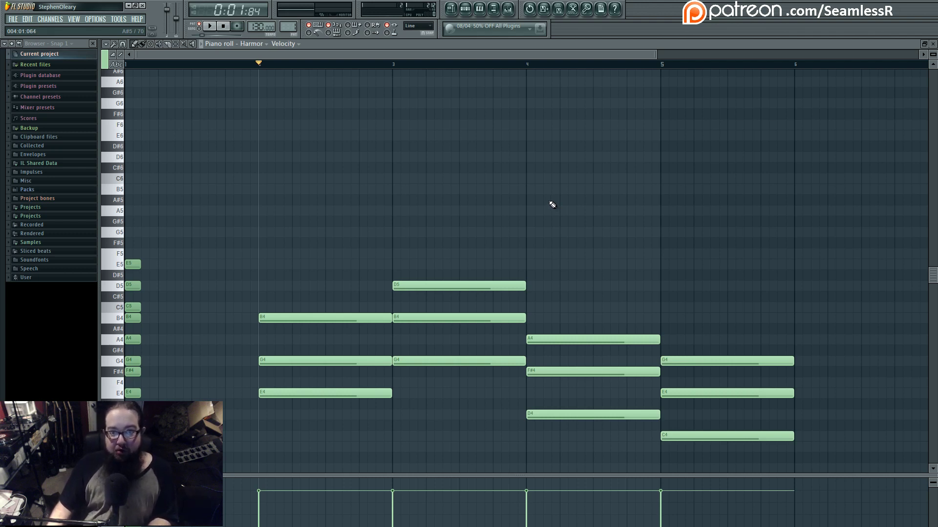
# - Remove the top E5 from the bar 1 scale stack and duplicate the stack upward through two more octaves, up to D7
pyautogui.rightClick(137, 266)
pyautogui.moveTo(133, 254)
pyautogui.mouseDown()
pyautogui.moveTo(150, 414)
pyautogui.moveTo(129, 264)
pyautogui.mouseUp()
pyautogui.scroll(3, 173, 332)
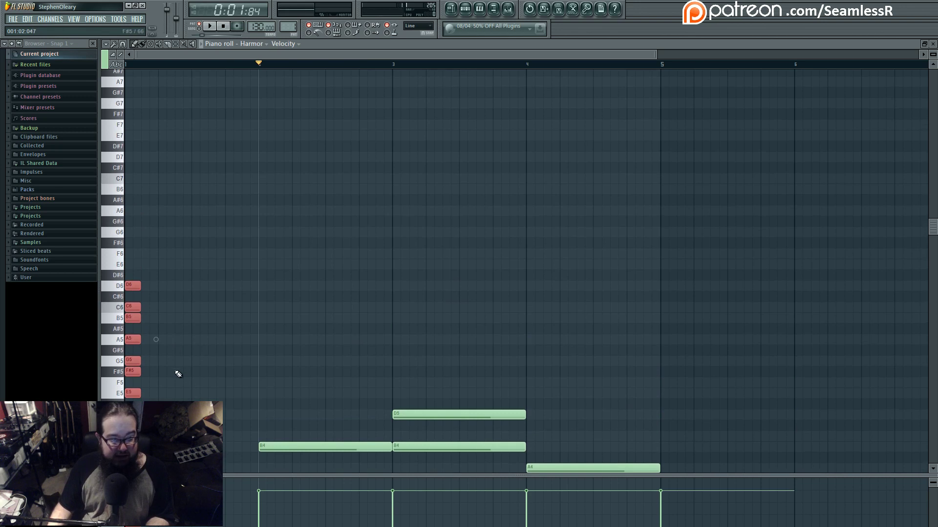
pyautogui.moveTo(131, 388); pyautogui.dragTo(131, 260)
pyautogui.scroll(-3, 260, 271)
pyautogui.keyDown('ctrl'); pyautogui.click(261, 270); pyautogui.keyUp('ctrl')
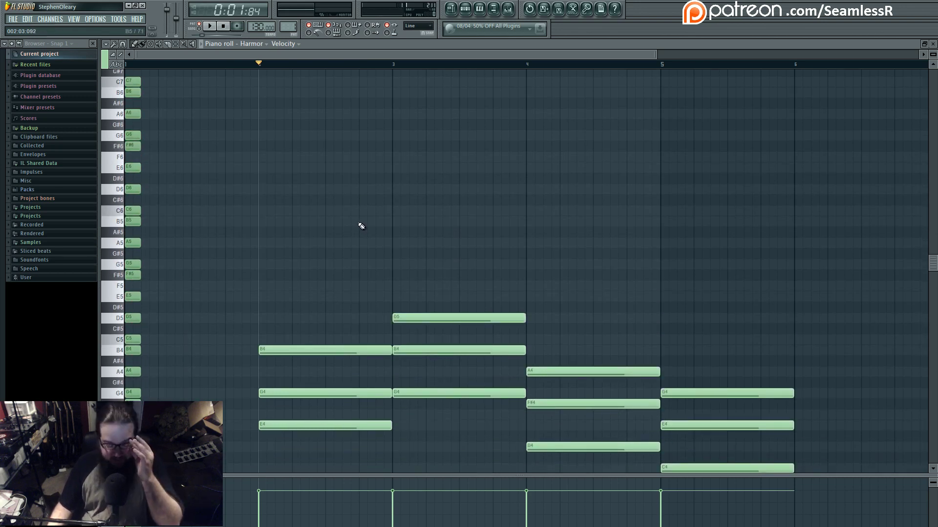
pyautogui.scroll(-3, 415, 228)
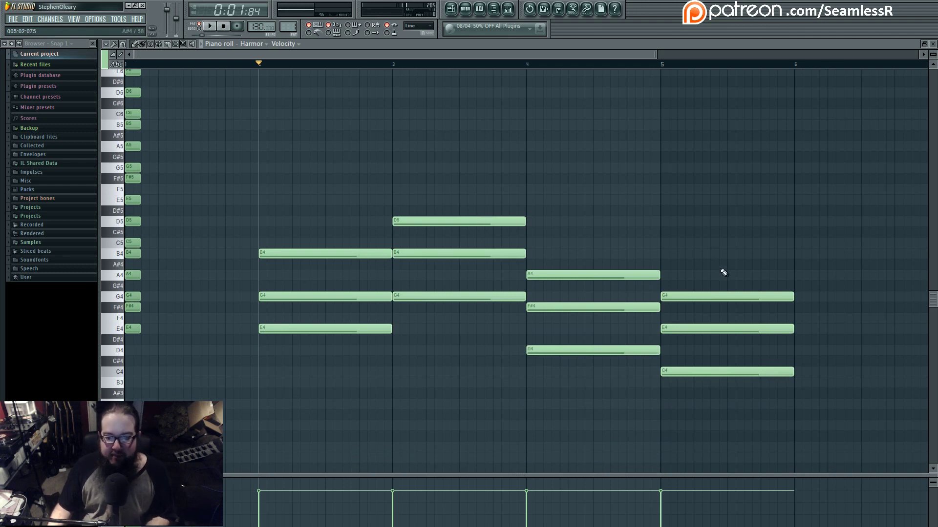
# - Replace the bar 5 chord with a one-bar triad of A4, C5 and E5
pyautogui.rightClick(716, 372)
pyautogui.rightClick(718, 329)
pyautogui.rightClick(720, 297)
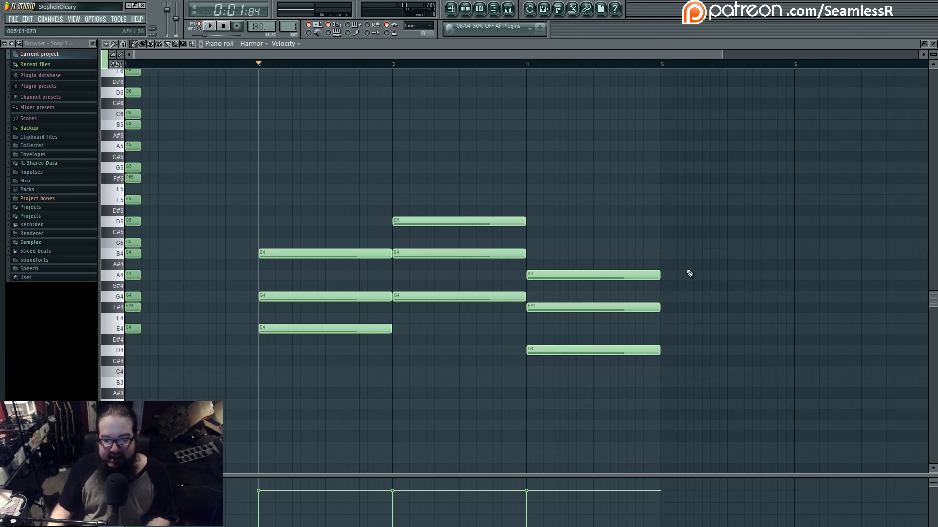
pyautogui.click(668, 275)
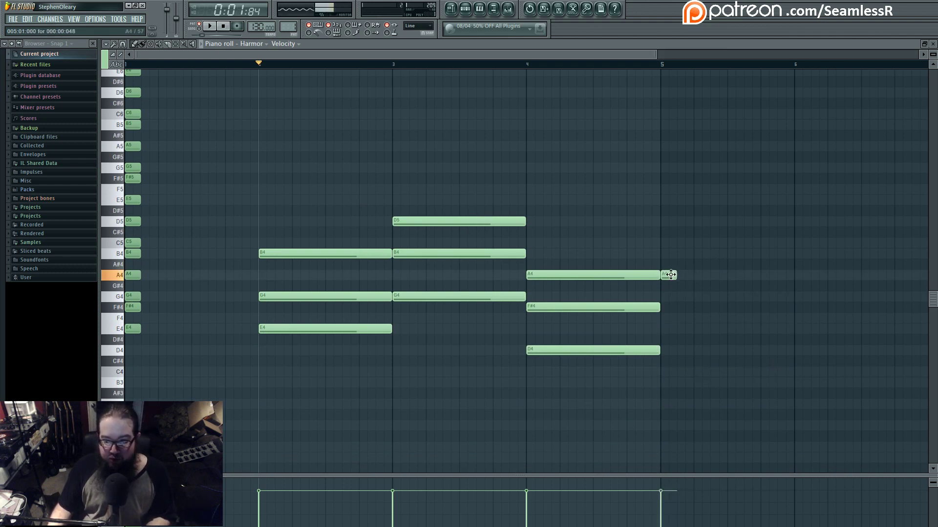
pyautogui.moveTo(676, 275); pyautogui.dragTo(794, 275)
pyautogui.click(663, 243)
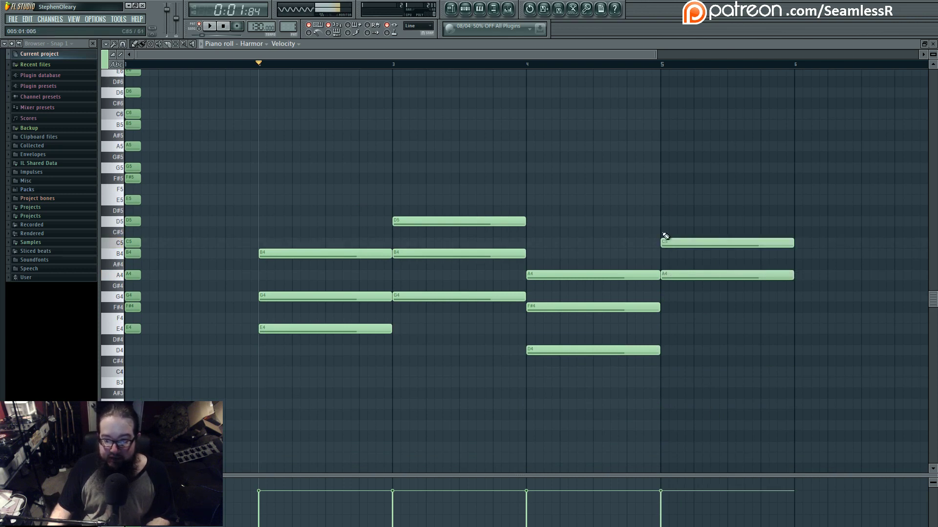
pyautogui.click(662, 200)
# - Review the chord roots and the new bar 5 triad against the scale stack, and play the progression
pyautogui.click(370, 331)
pyautogui.click(409, 295)
pyautogui.click(570, 349)
pyautogui.click(724, 274)
pyautogui.scroll(2, 729, 351)
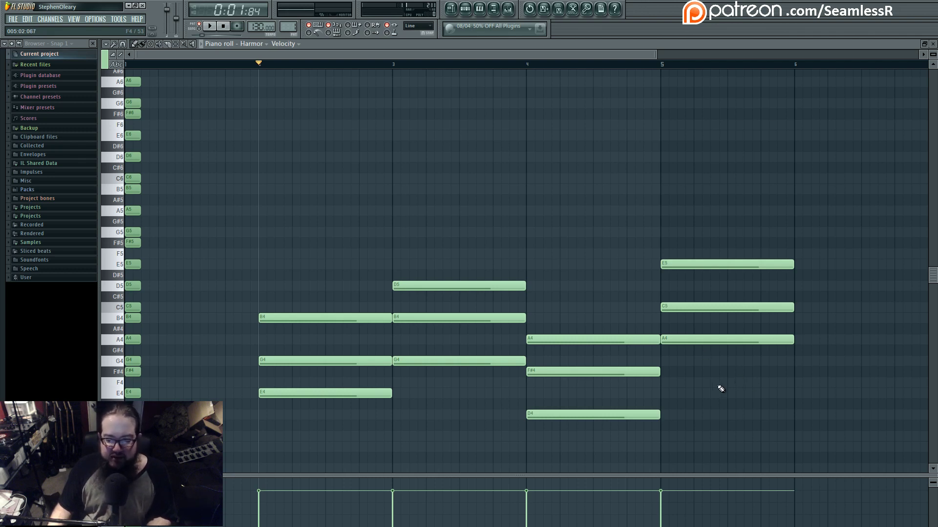
pyautogui.moveTo(715, 239); pyautogui.dragTo(738, 362)
pyautogui.keyDown('ctrl'); pyautogui.click(737, 383); pyautogui.keyUp('ctrl')
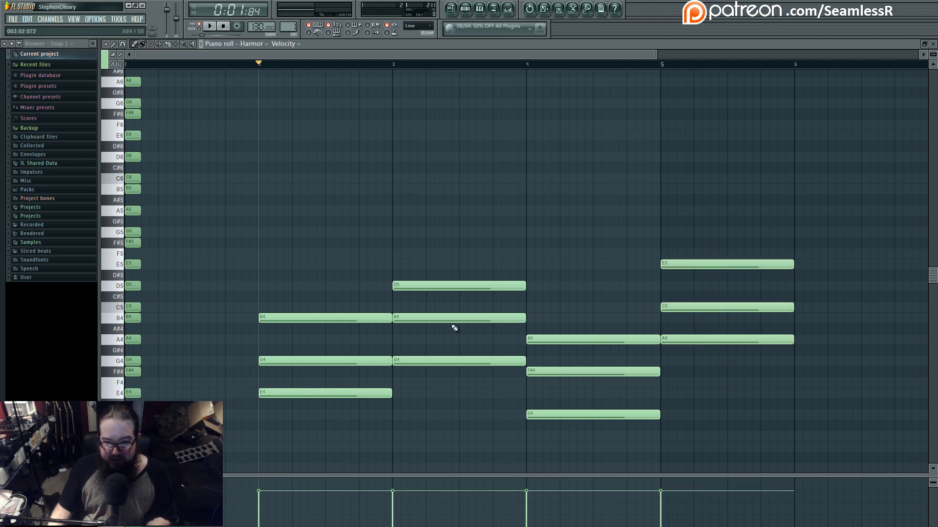
pyautogui.click(126, 315)
pyautogui.click(521, 175)
pyautogui.press('space')
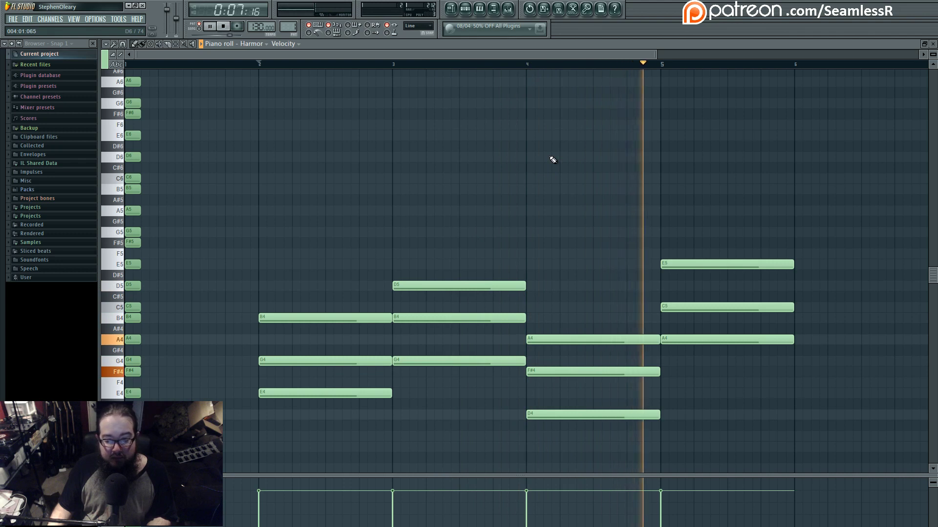
pyautogui.press('space')
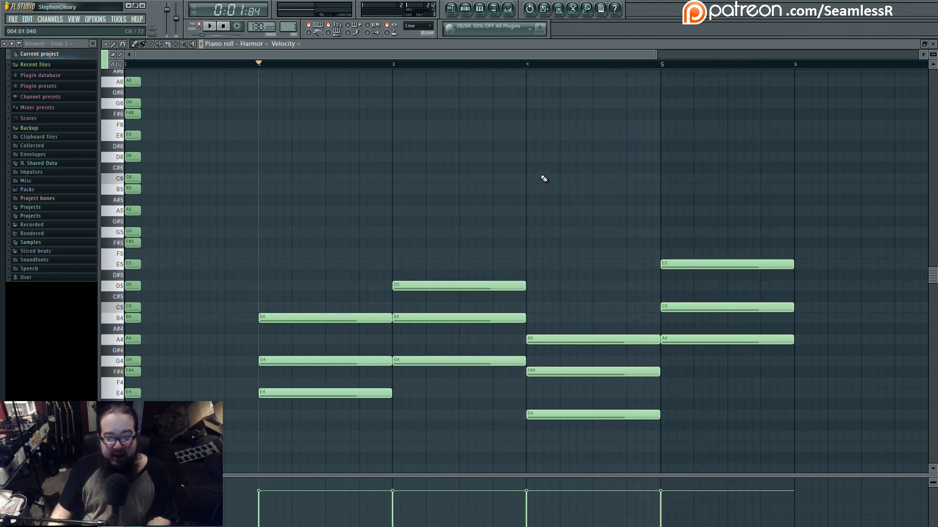
# - Raise the bar 5 chord's middle note to C#5 and play the progression
pyautogui.moveTo(666, 307); pyautogui.dragTo(669, 297)
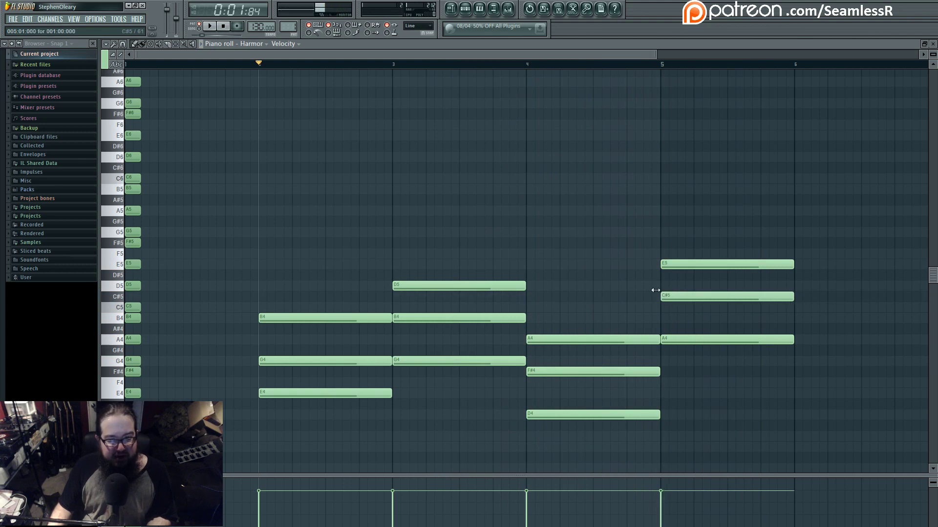
pyautogui.press('space')
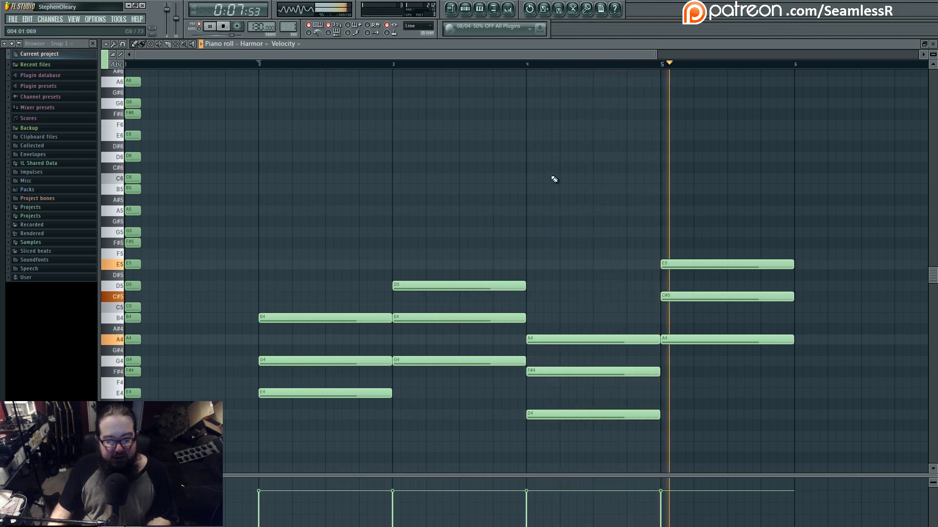
pyautogui.press('space')
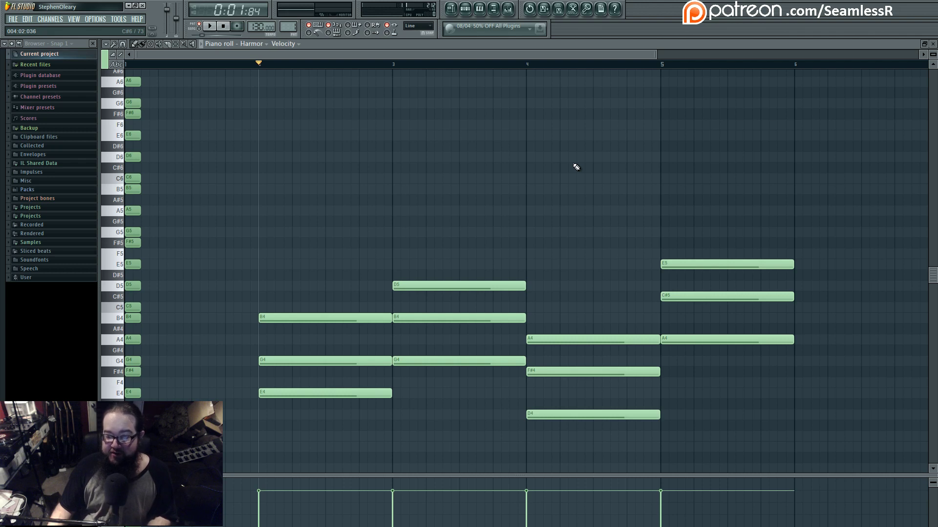
# - Highlight the whole bar 5 chord and its C#5 note to compare them with the scale stack
pyautogui.moveTo(712, 227); pyautogui.dragTo(759, 348)
pyautogui.keyDown('ctrl'); pyautogui.click(640, 272); pyautogui.keyUp('ctrl')
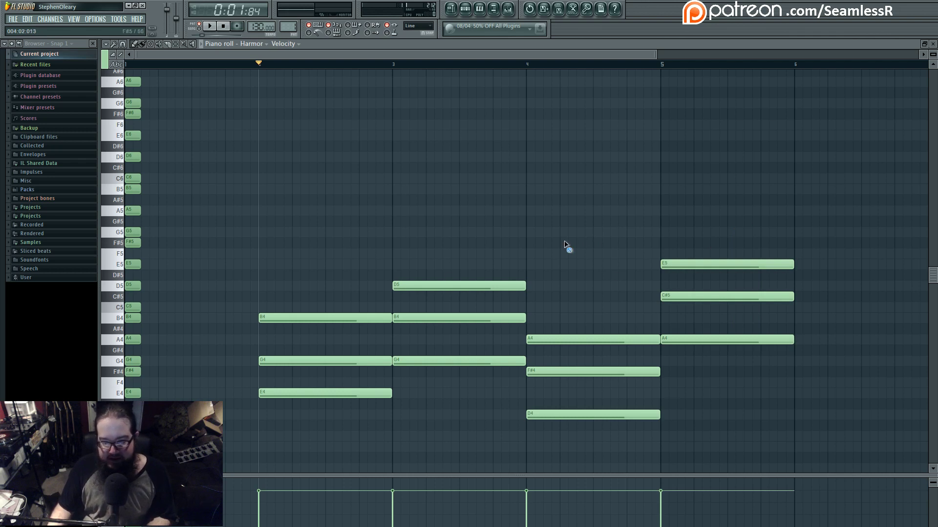
pyautogui.moveTo(704, 249); pyautogui.dragTo(740, 377)
pyautogui.keyDown('ctrl'); pyautogui.click(106, 297); pyautogui.keyUp('ctrl')
pyautogui.keyDown('ctrl'); pyautogui.rightClick(499, 197); pyautogui.keyUp('ctrl')
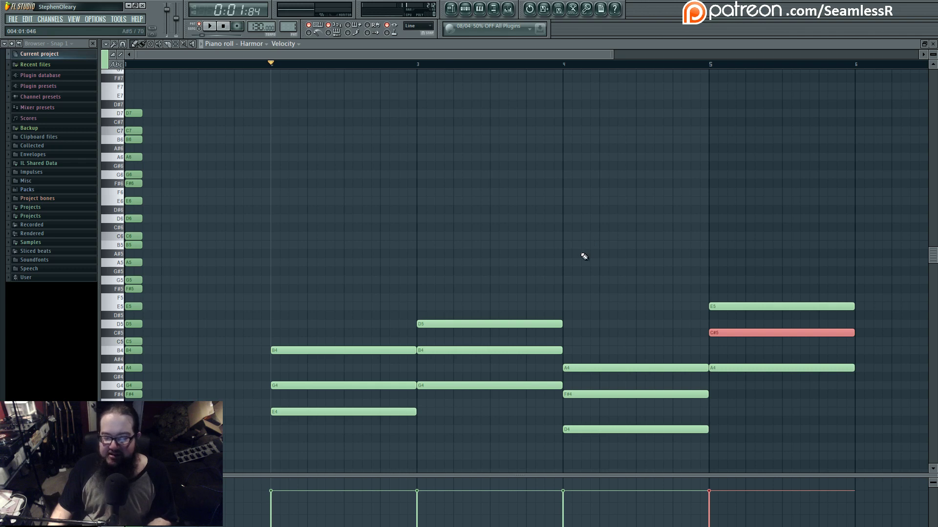
pyautogui.scroll(-3, 609, 249)
pyautogui.scroll(-2, 609, 250)
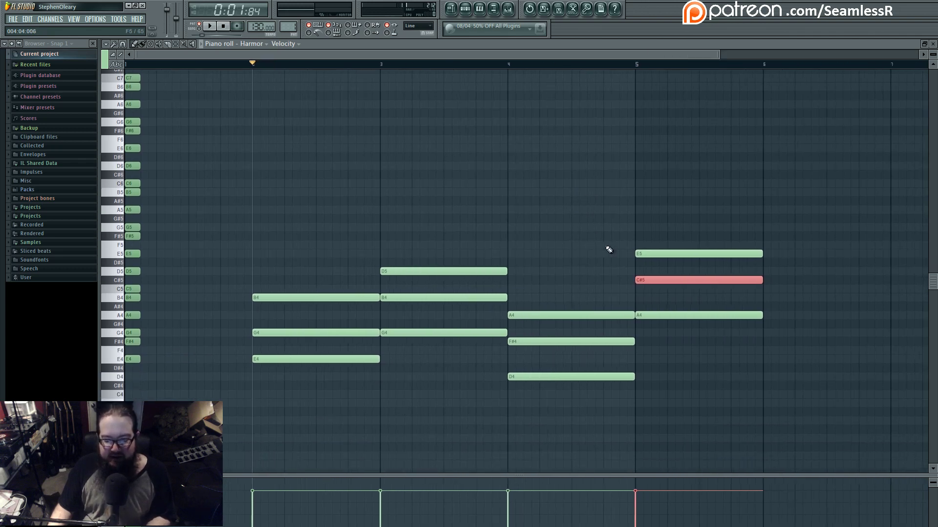
pyautogui.keyDown('ctrl'); pyautogui.rightClick(416, 223); pyautogui.keyUp('ctrl')
pyautogui.scroll(-6, 517, 259)
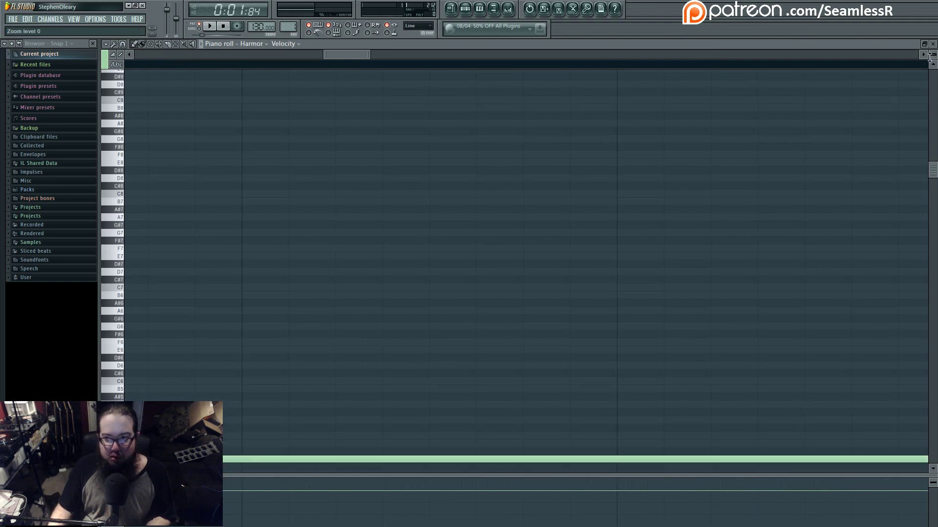
pyautogui.scroll(3, 272, 373)
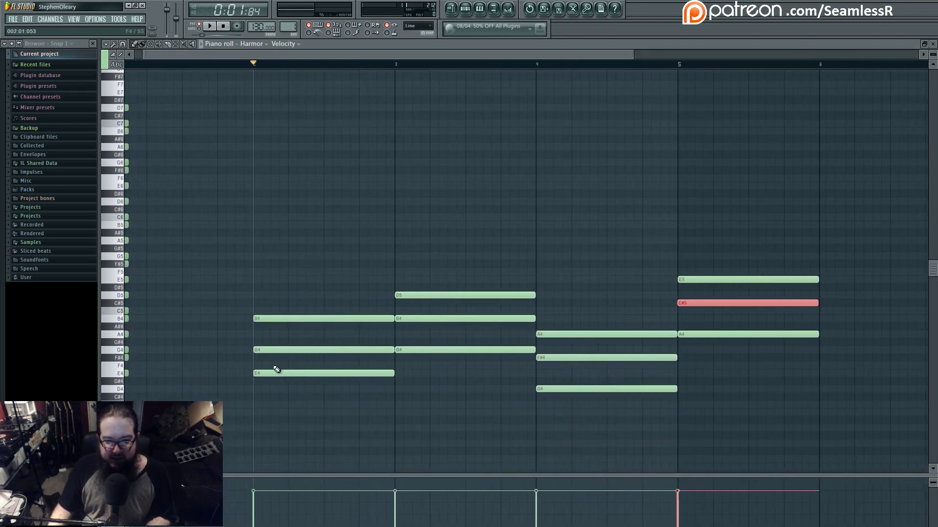
pyautogui.moveTo(935, 56); pyautogui.dragTo(935, 51)
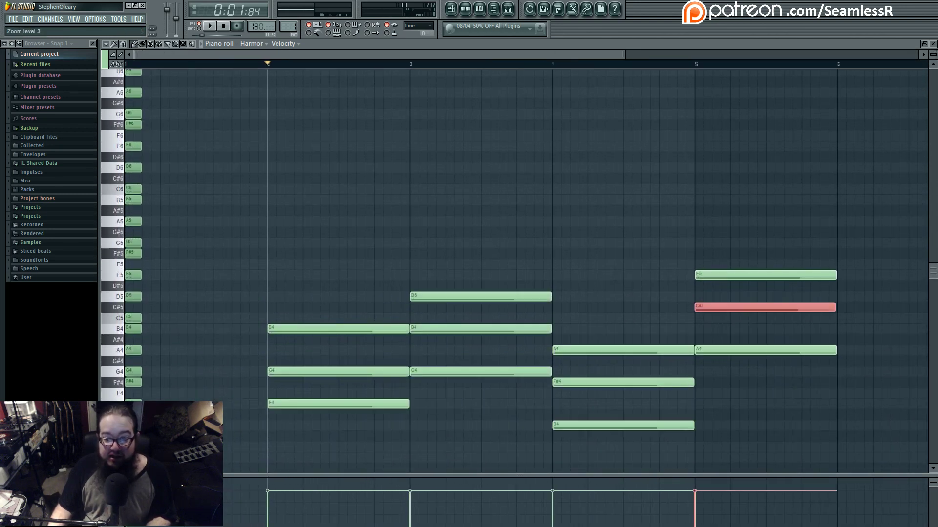
pyautogui.keyDown('ctrl'); pyautogui.click(595, 214); pyautogui.keyUp('ctrl')
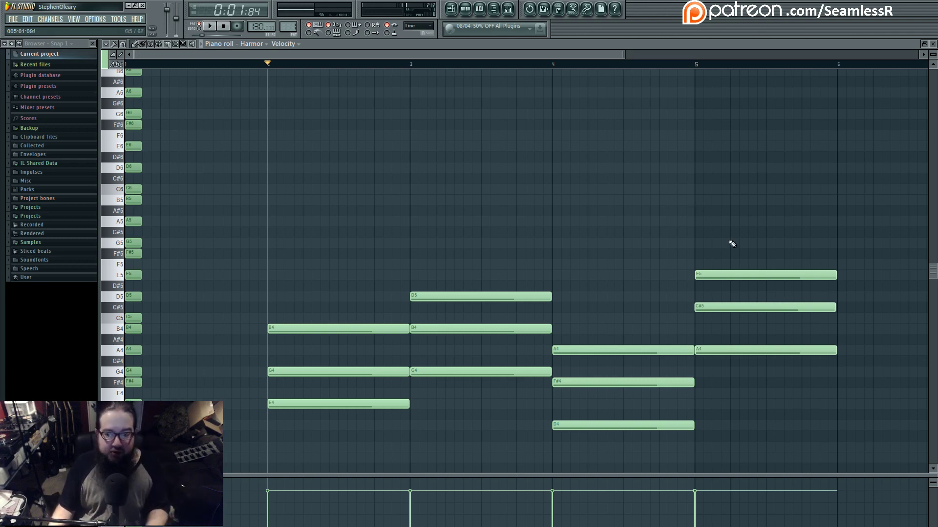
# - Place a one-bar C6 above the bar 5 chord, compare it with the C#5 by selecting each, and delete it
pyautogui.scroll(3, 671, 301)
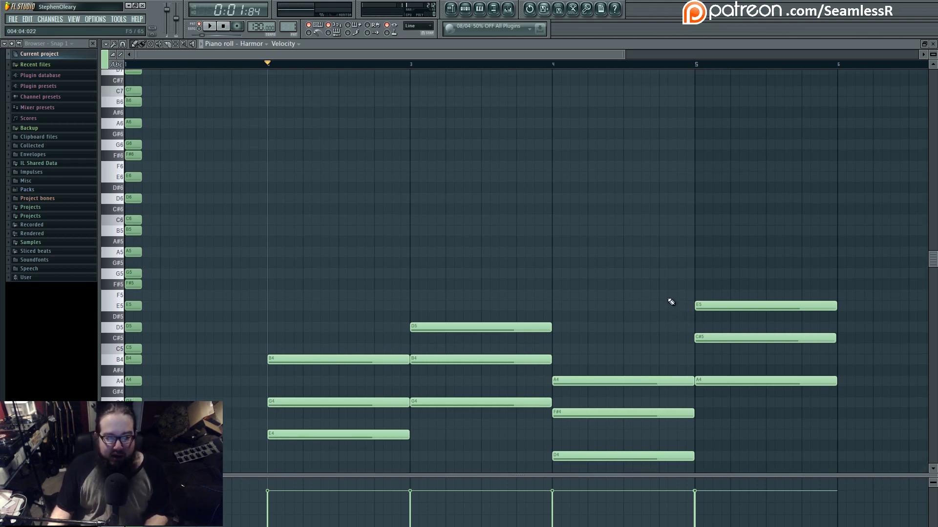
pyautogui.scroll(3, 671, 301)
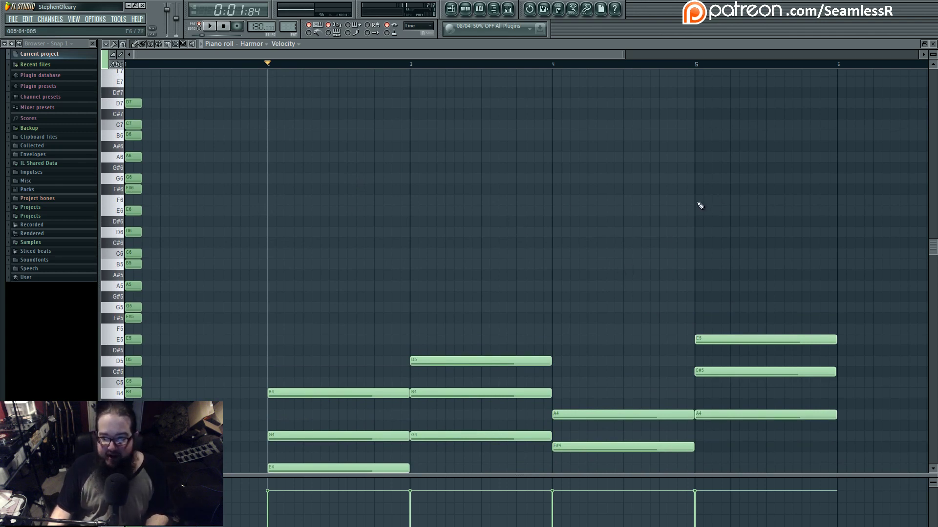
pyautogui.click(699, 254)
pyautogui.keyDown('ctrl'); pyautogui.click(708, 372); pyautogui.keyUp('ctrl')
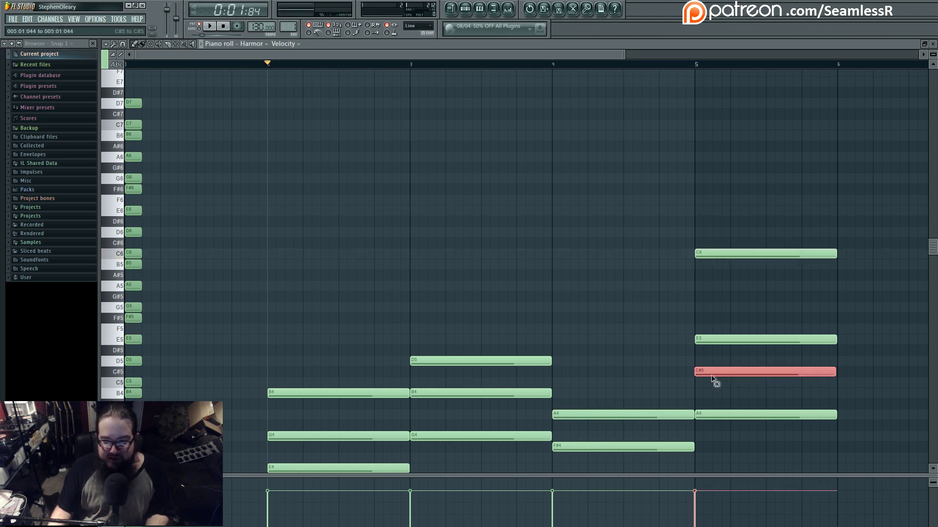
pyautogui.keyDown('ctrl'); pyautogui.click(707, 256); pyautogui.keyUp('ctrl')
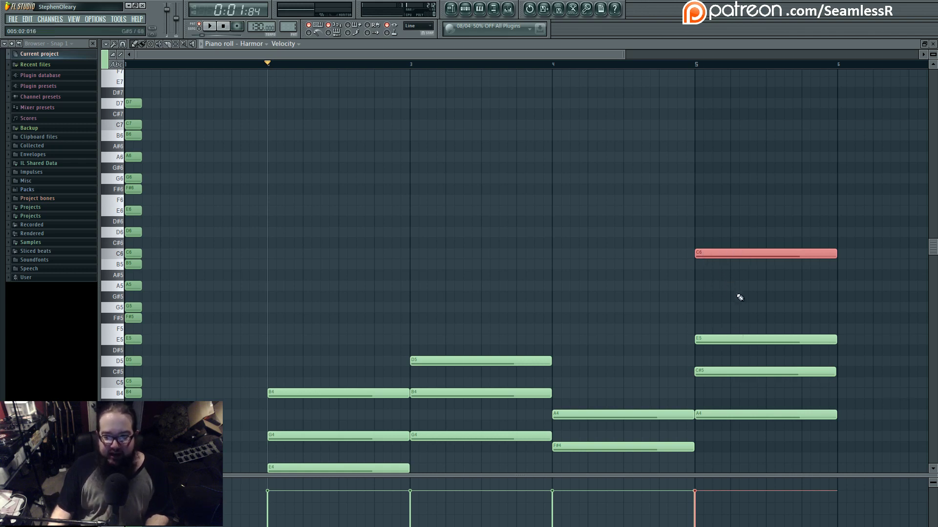
pyautogui.press('Delete')
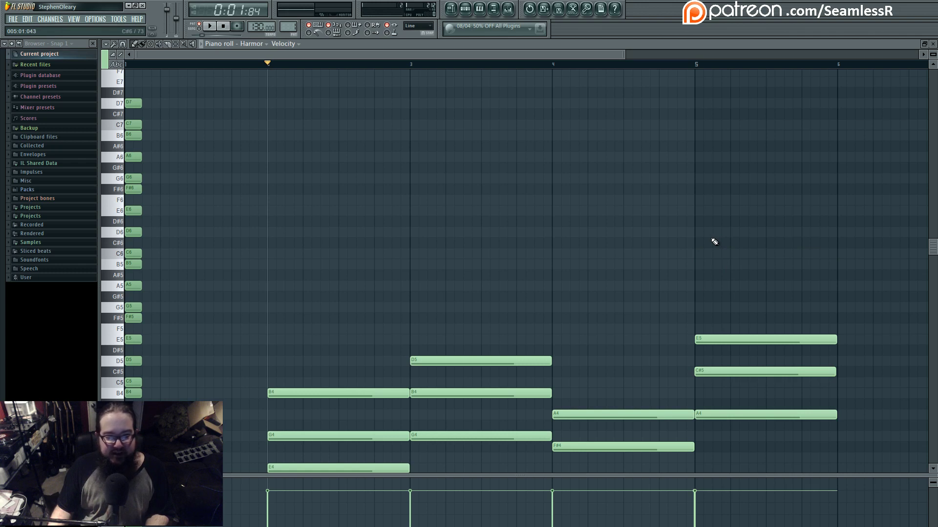
# - Move the whole bar 5 chord down nine semitones so its upper notes sit on E4 and G4, and clear the selection
pyautogui.scroll(-2, 287, 322)
pyautogui.scroll(3, 287, 322)
pyautogui.scroll(1, 288, 322)
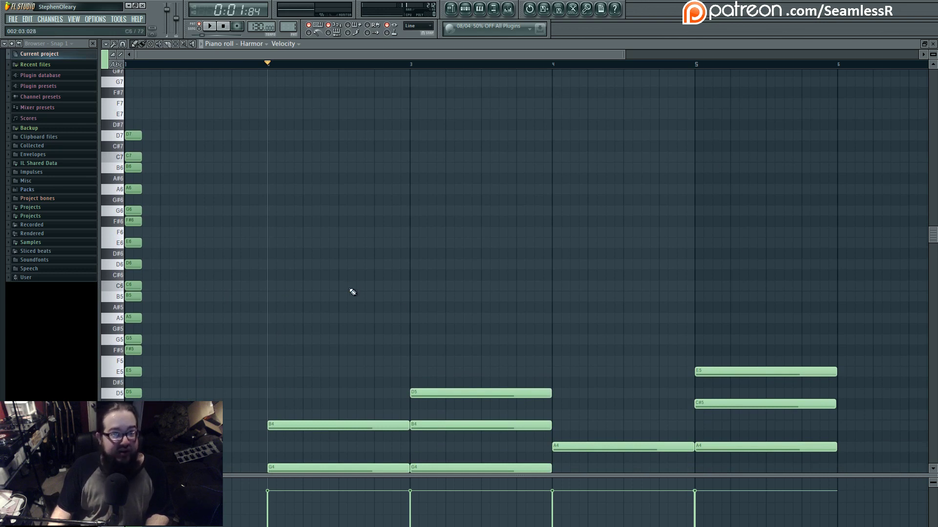
pyautogui.scroll(-3, 353, 293)
pyautogui.moveTo(701, 254); pyautogui.dragTo(795, 411)
pyautogui.moveTo(705, 352); pyautogui.dragTo(705, 448)
pyautogui.click(573, 237)
# - Place a half-beat E6 at the start of bar 2 above the first chord, removing the trial D#6
pyautogui.scroll(1, 274, 254)
pyautogui.scroll(1, 274, 254)
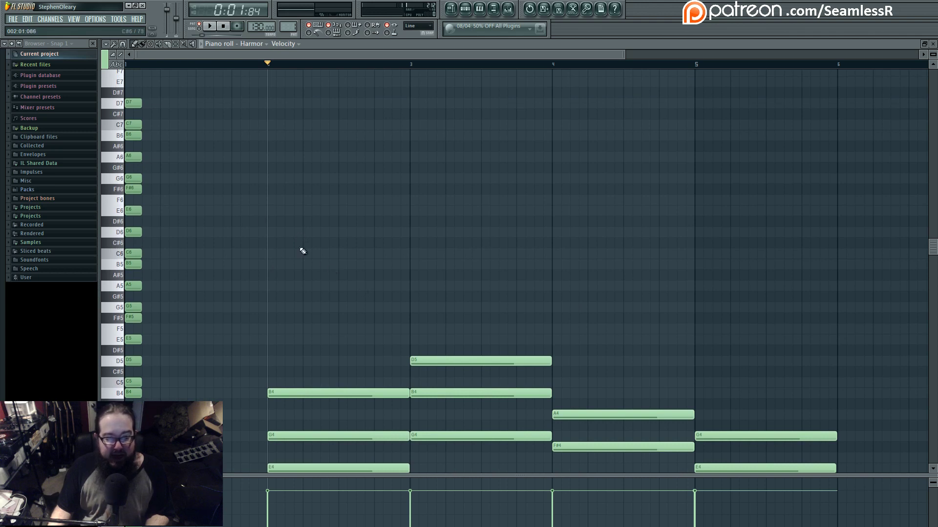
pyautogui.click(267, 210)
pyautogui.rightClick(282, 213)
pyautogui.click(267, 221)
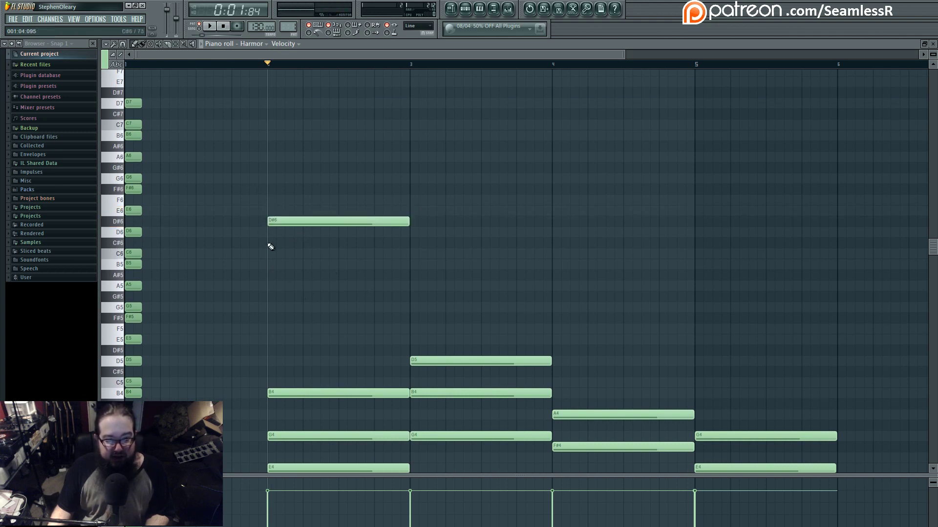
pyautogui.click(268, 210)
pyautogui.moveTo(408, 210); pyautogui.dragTo(284, 214)
pyautogui.scroll(3, 309, 230)
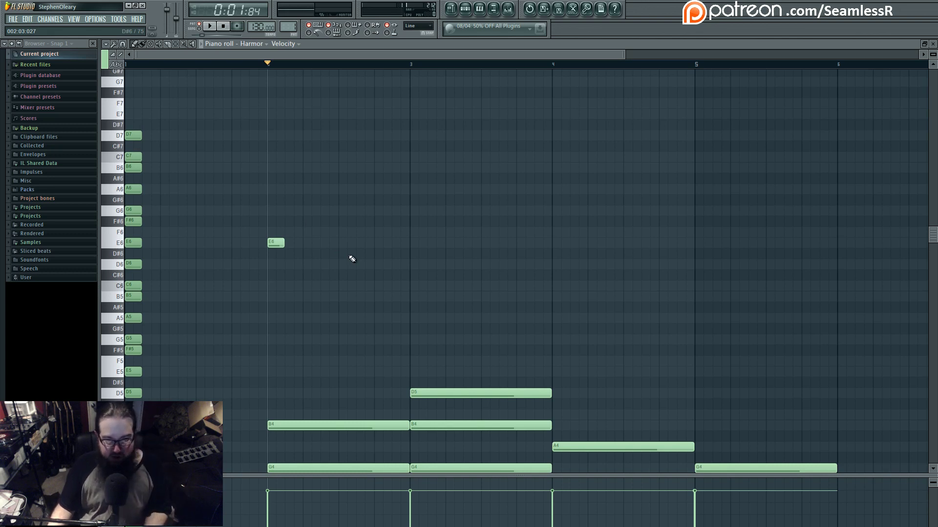
pyautogui.click(275, 242)
pyautogui.keyDown('ctrl'); pyautogui.click(316, 305); pyautogui.keyUp('ctrl')
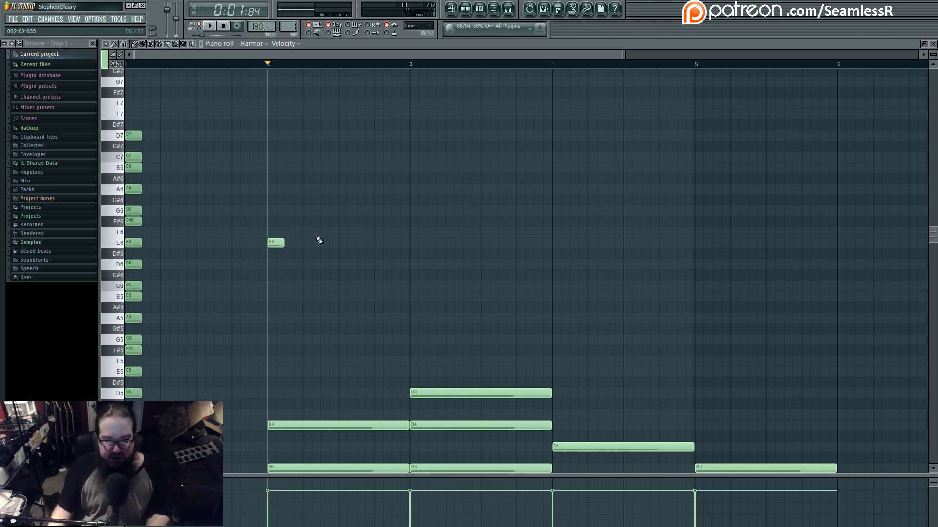
# - Lengthen the opening E6 to one beat and finish bar 2's melody with half-beat F#6, G6, E6, D6, G6 and F#6 notes
pyautogui.moveTo(284, 243)
pyautogui.mouseDown()
pyautogui.moveTo(303, 243)
pyautogui.moveTo(309, 224)
pyautogui.moveTo(321, 225)
pyautogui.mouseUp()
pyautogui.click(306, 221)
pyautogui.click(322, 212)
pyautogui.click(342, 243)
pyautogui.click(359, 264)
pyautogui.click(377, 211)
pyautogui.click(396, 221)
# - Fill bar 3 with a half-beat melody of E6, A6, G6, D6, B6, C7, D6 and G6
pyautogui.click(413, 243)
pyautogui.click(429, 190)
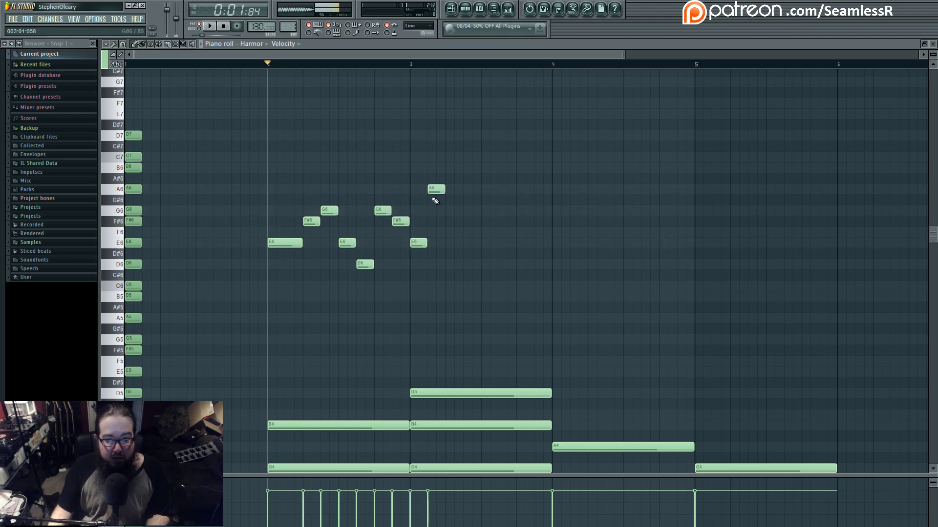
pyautogui.click(449, 211)
pyautogui.click(467, 264)
pyautogui.click(485, 168)
pyautogui.click(503, 157)
pyautogui.click(525, 264)
pyautogui.click(541, 210)
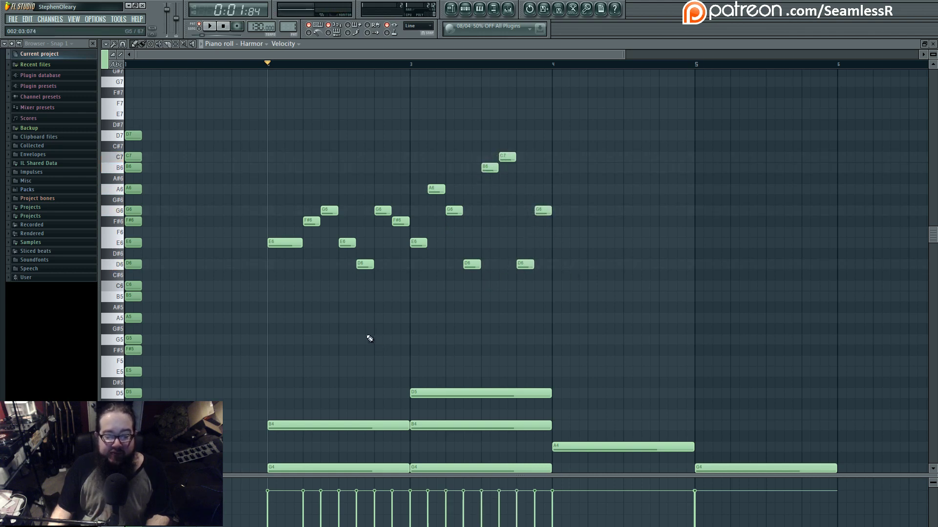
# - Play the melody and replace bar 3's A6 and first G6 with a single one-beat G6
pyautogui.press('space')
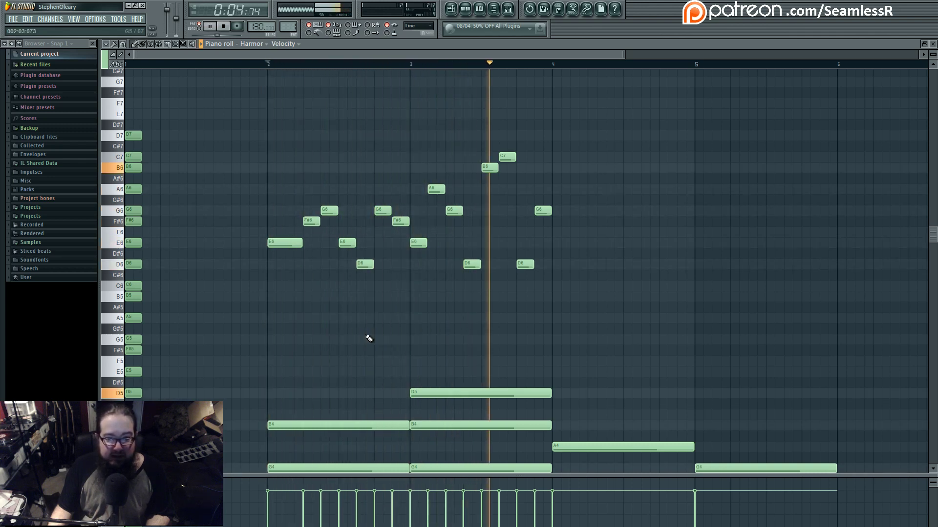
pyautogui.press('space')
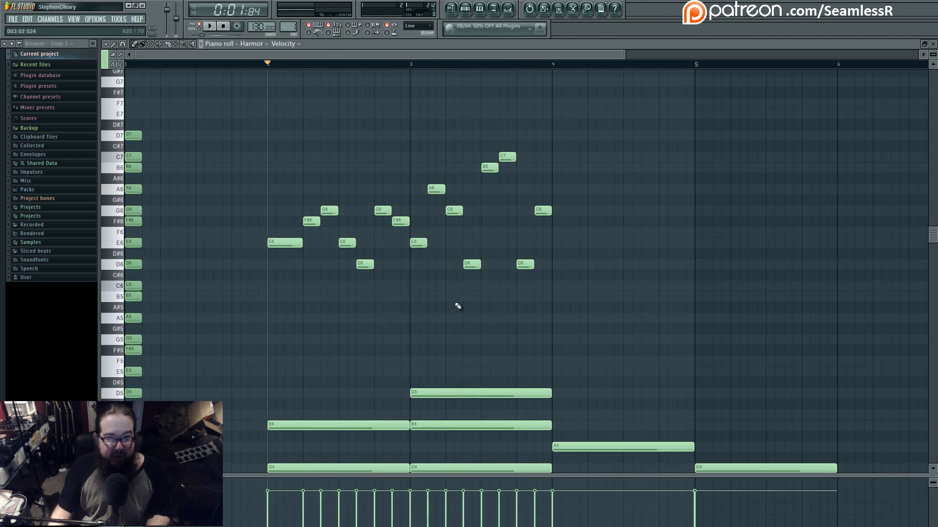
pyautogui.rightClick(454, 211)
pyautogui.moveTo(444, 191); pyautogui.dragTo(449, 211)
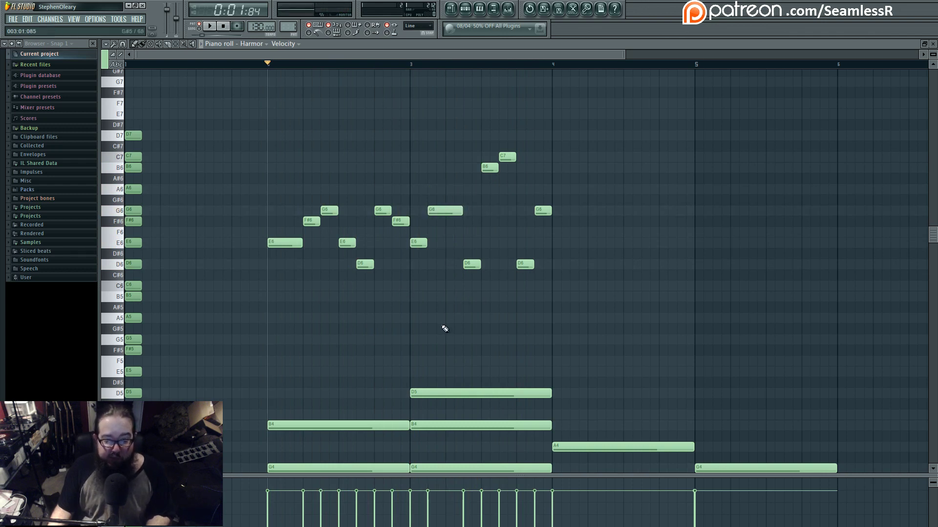
# - Open the Harmor instrument from the step sequencer to look at its settings, and return to the piano roll
pyautogui.scroll(-3, 442, 316)
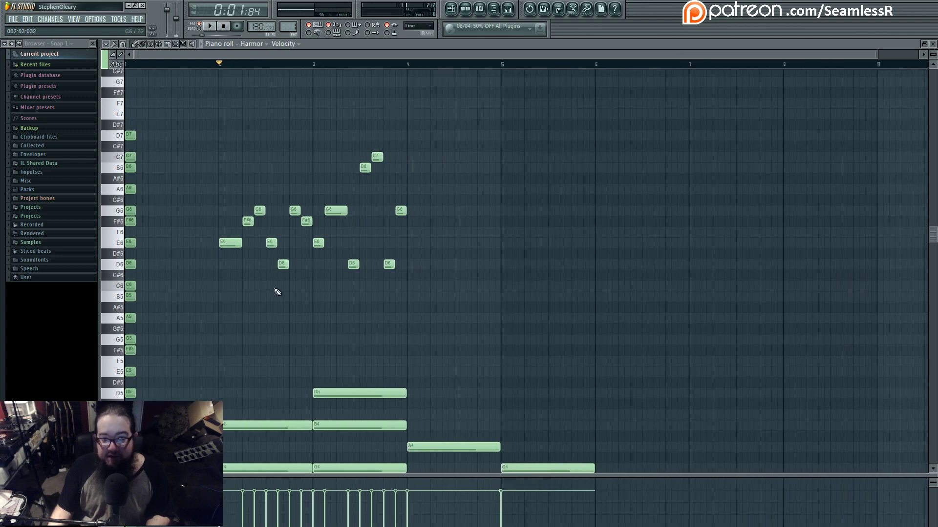
pyautogui.scroll(3, 273, 323)
pyautogui.moveTo(278, 320); pyautogui.dragTo(490, 306)
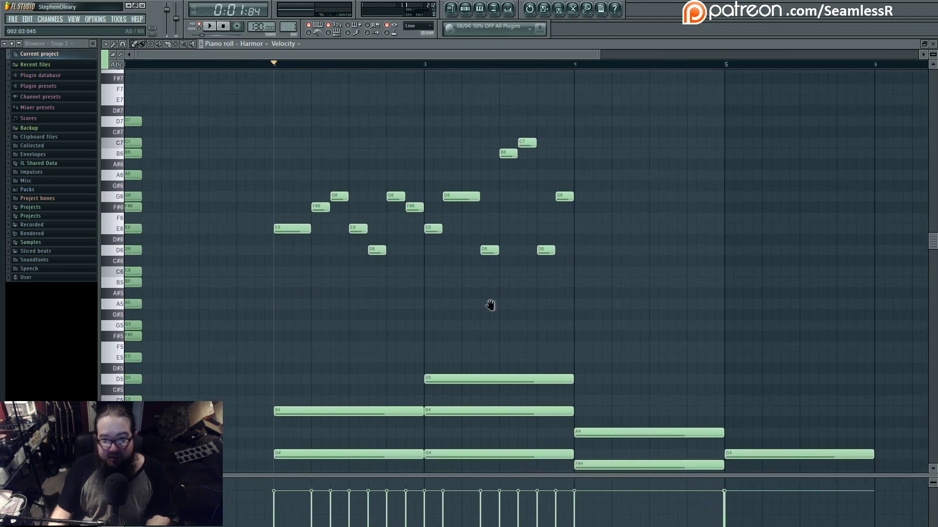
pyautogui.click(467, 9)
pyautogui.click(398, 152)
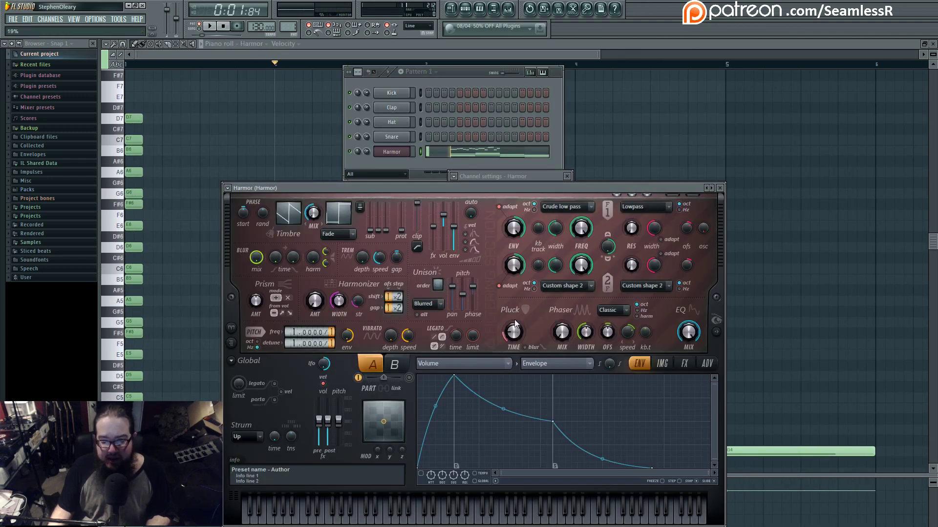
pyautogui.rightClick(603, 172)
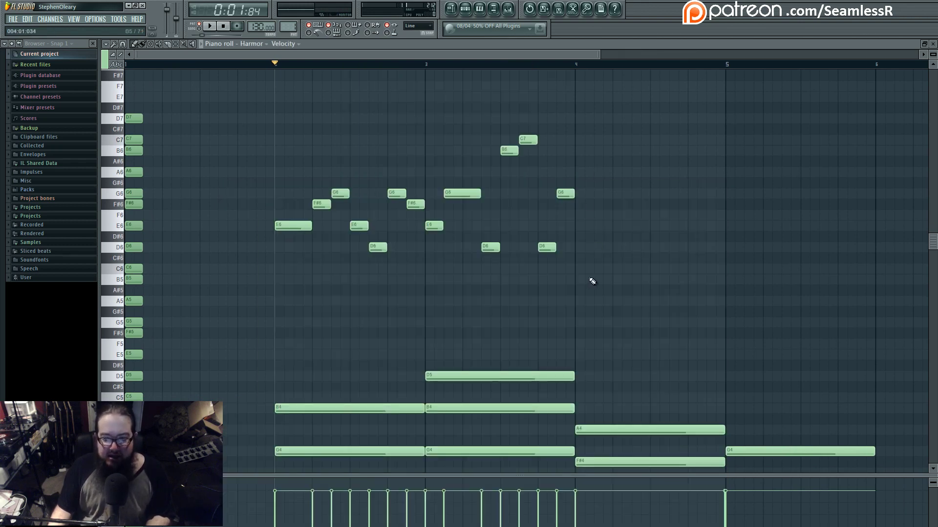
# - Duplicate the whole melody from bars 2 and 3 into bars 4 and 5
pyautogui.moveTo(270, 135); pyautogui.dragTo(586, 278)
pyautogui.scroll(-5, 437, 350)
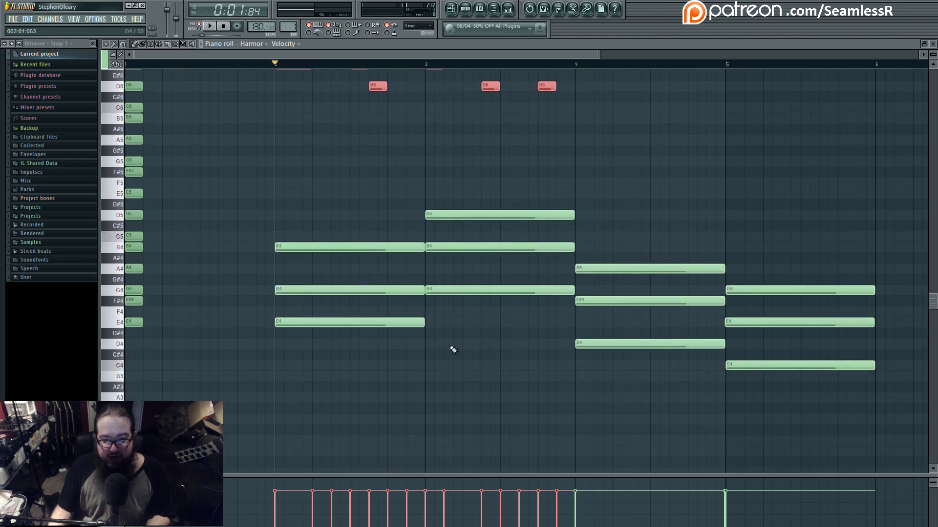
pyautogui.scroll(6, 353, 250)
pyautogui.hotkey('ctrl', 'b')
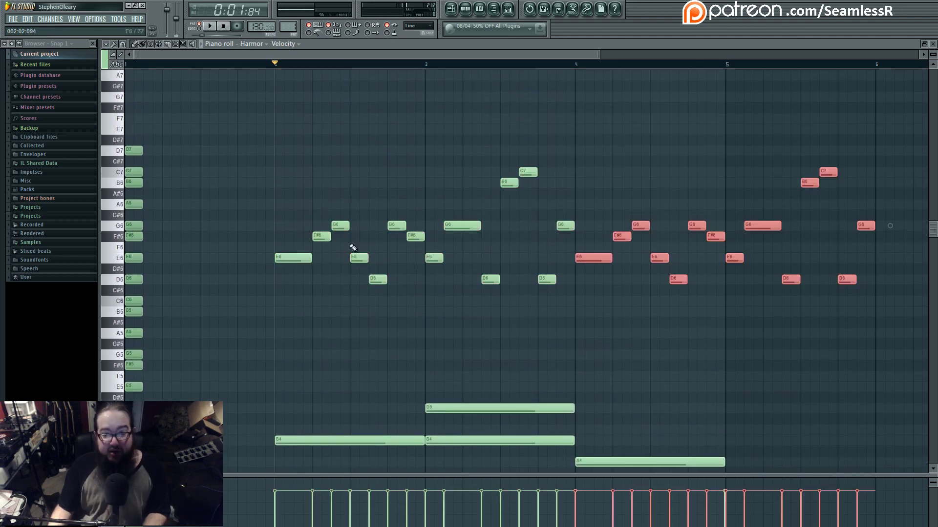
# - Clear the selection and play the chord progression with the repeated melody
pyautogui.scroll(-3, 636, 348)
pyautogui.scroll(-2, 637, 348)
pyautogui.moveTo(632, 253); pyautogui.dragTo(743, 405)
pyautogui.scroll(2, 650, 362)
pyautogui.click(630, 344)
pyautogui.scroll(4, 630, 344)
pyautogui.press('space')
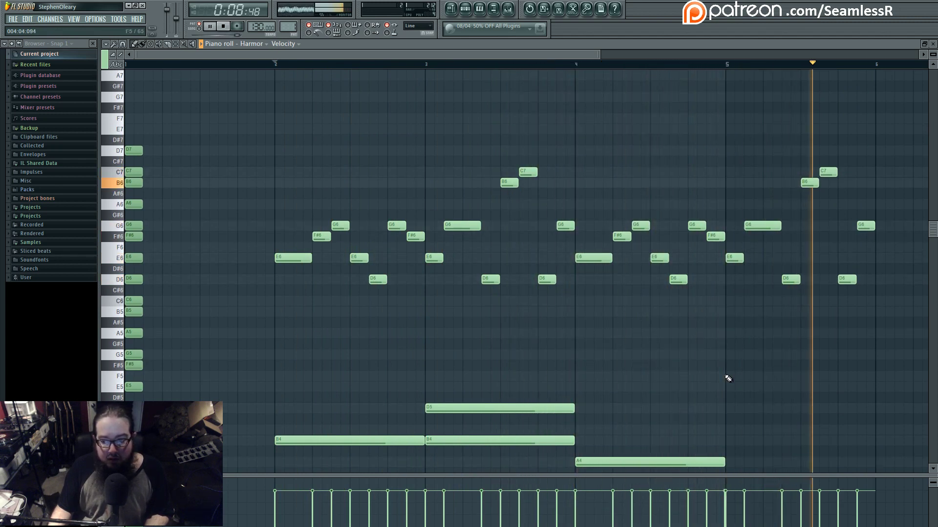
pyautogui.press('space')
# - Try the bar 5 chord nine semitones higher on A4, C#5 and E5, and play it with the melody from bar 4
pyautogui.moveTo(727, 397); pyautogui.dragTo(699, 240)
pyautogui.moveTo(698, 293); pyautogui.dragTo(814, 447)
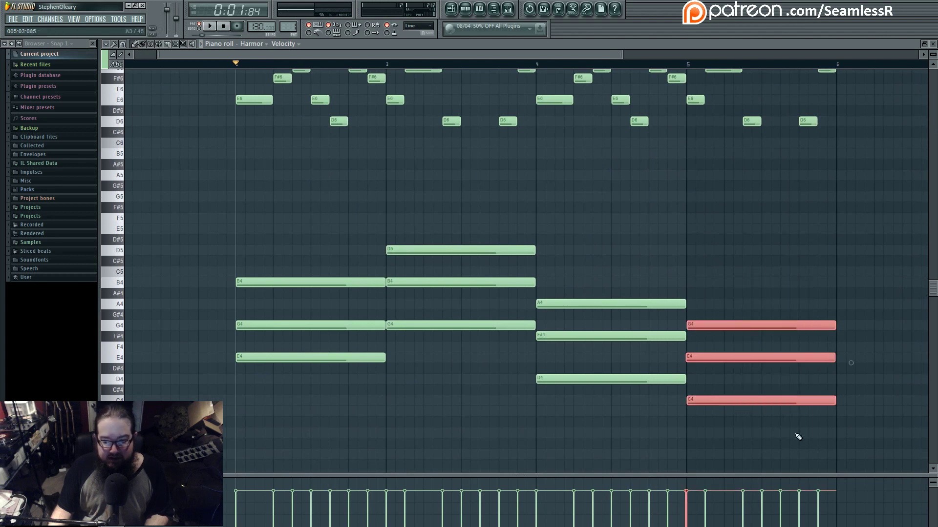
pyautogui.moveTo(706, 400); pyautogui.dragTo(707, 303)
pyautogui.scroll(4, 688, 198)
pyautogui.click(544, 66)
pyautogui.press('space')
pyautogui.keyDown('ctrl'); pyautogui.click(649, 131); pyautogui.keyUp('ctrl')
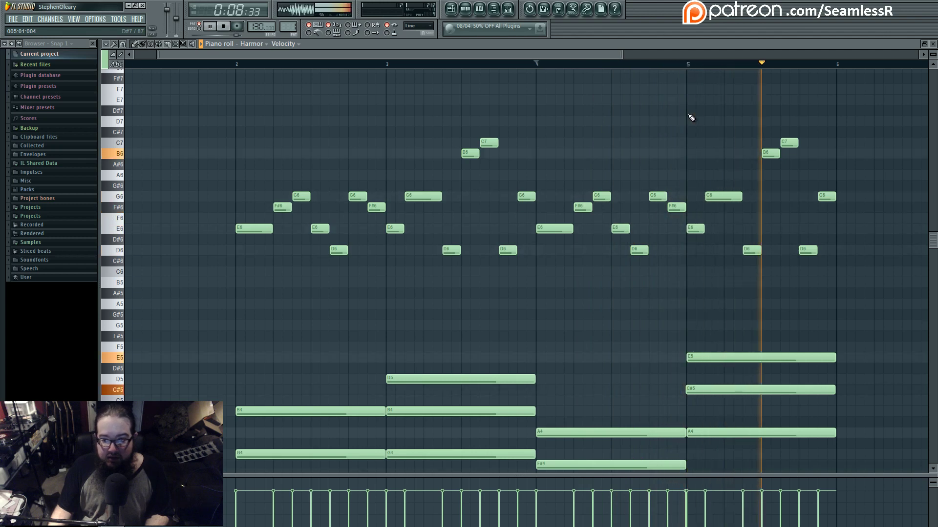
pyautogui.press('space')
# - Replace the C7 in bar 5's melody with a half-beat C#7 and play the bar against the raised chord
pyautogui.moveTo(781, 63); pyautogui.dragTo(785, 65)
pyautogui.rightClick(794, 143)
pyautogui.click(783, 134)
pyautogui.rightClick(782, 134)
pyautogui.click(774, 151)
pyautogui.click(781, 131)
pyautogui.click(689, 64)
pyautogui.press('space')
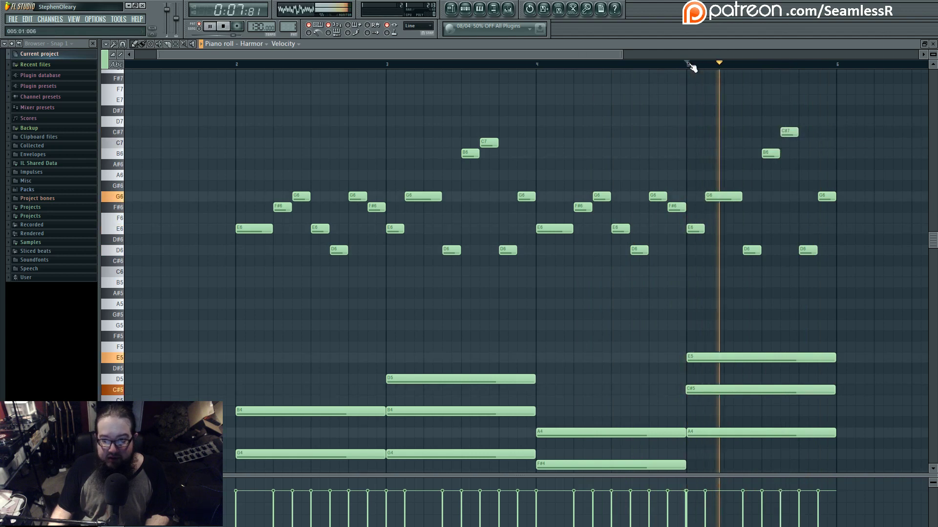
pyautogui.press('space')
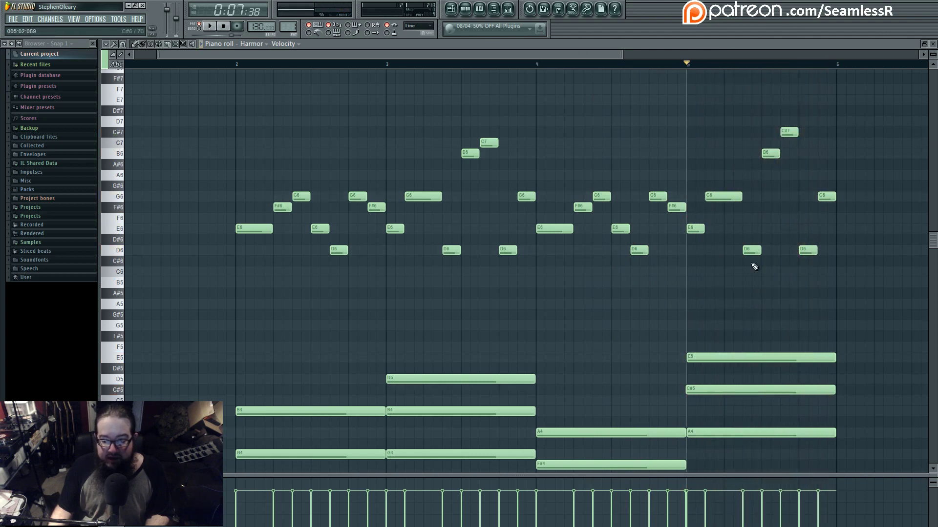
# - Move bar 5's C#7 back to C7, lower the bar's chord nine semitones to C4, E4 and G4, and clear the selection
pyautogui.moveTo(790, 133); pyautogui.dragTo(789, 144)
pyautogui.scroll(-3, 732, 327)
pyautogui.moveTo(731, 327); pyautogui.dragTo(851, 266)
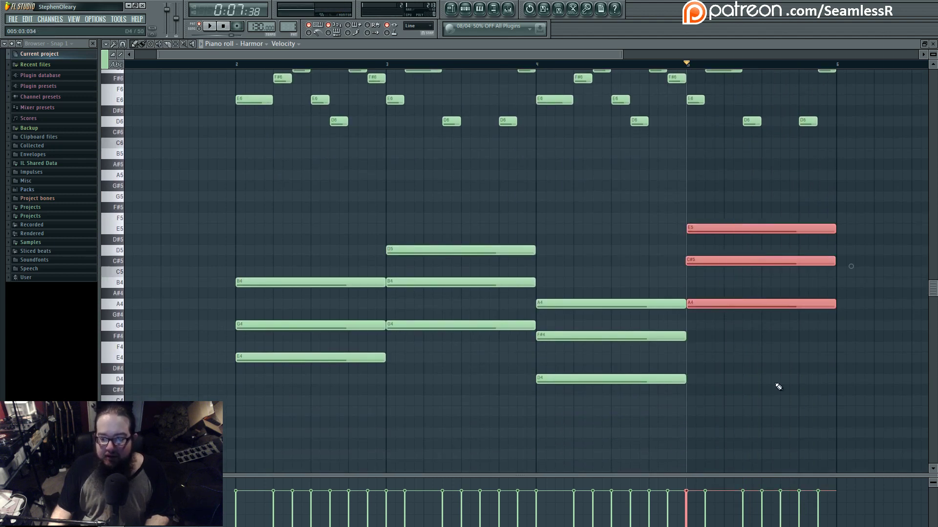
pyautogui.moveTo(709, 301); pyautogui.dragTo(712, 389)
pyautogui.scroll(5, 821, 419)
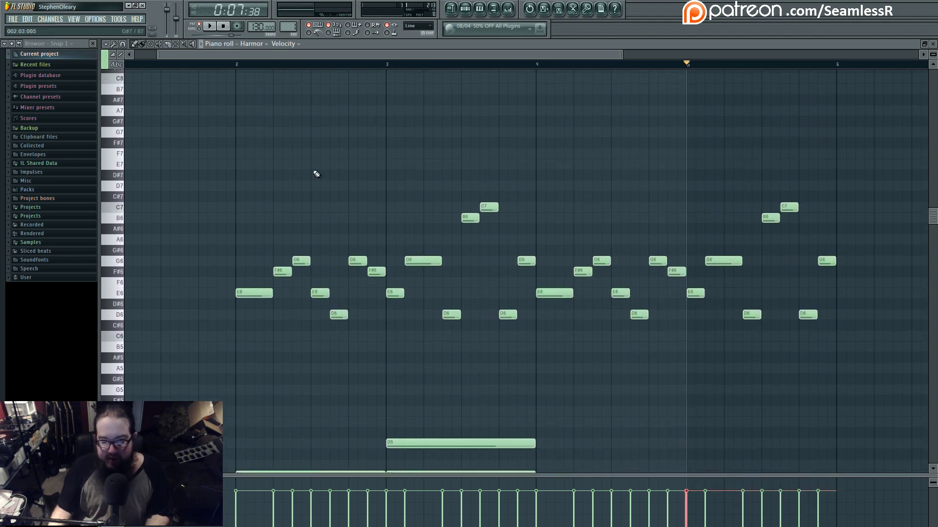
pyautogui.click(244, 68)
pyautogui.moveTo(406, 206); pyautogui.dragTo(527, 146)
pyautogui.click(505, 312)
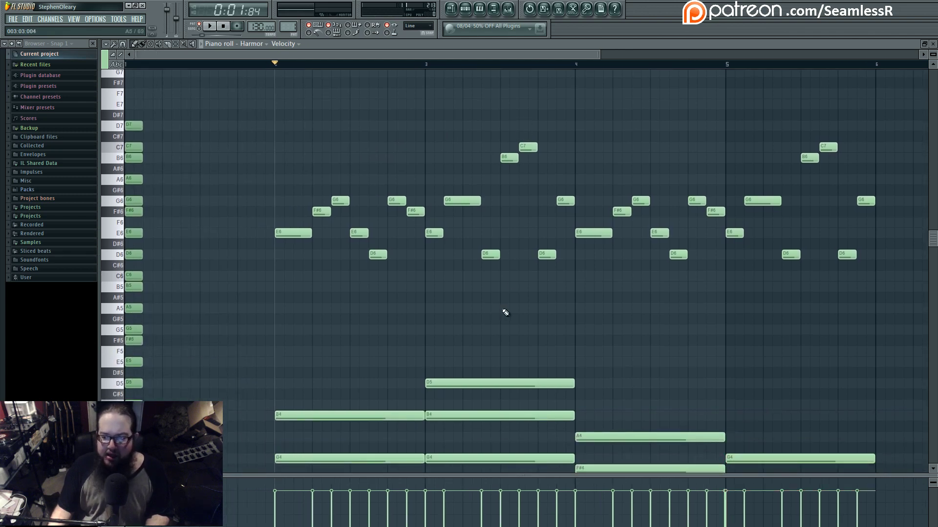
# - Examine the melody in bars 2 to 5 against the chords below it and the scale stack in bar 1
pyautogui.scroll(-2, 506, 313)
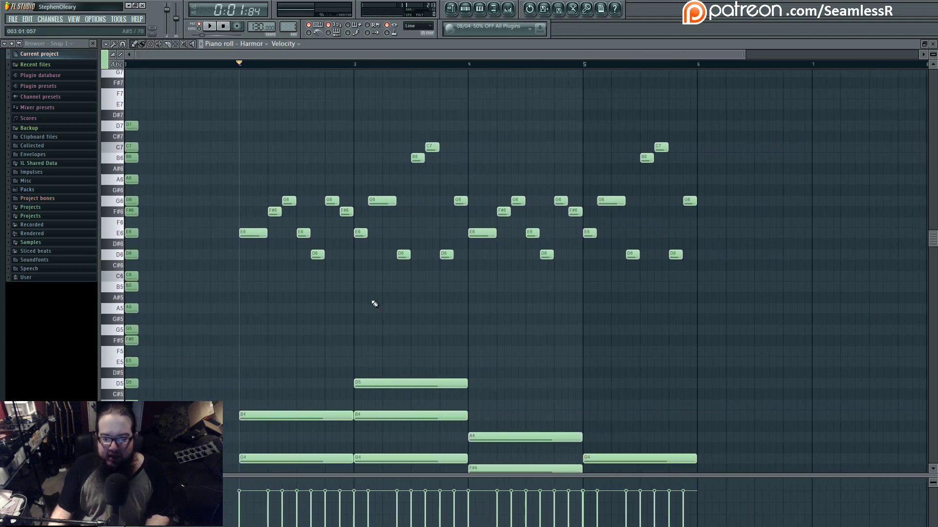
pyautogui.scroll(-5, 373, 307)
pyautogui.scroll(3, 374, 325)
pyautogui.scroll(-1, 378, 341)
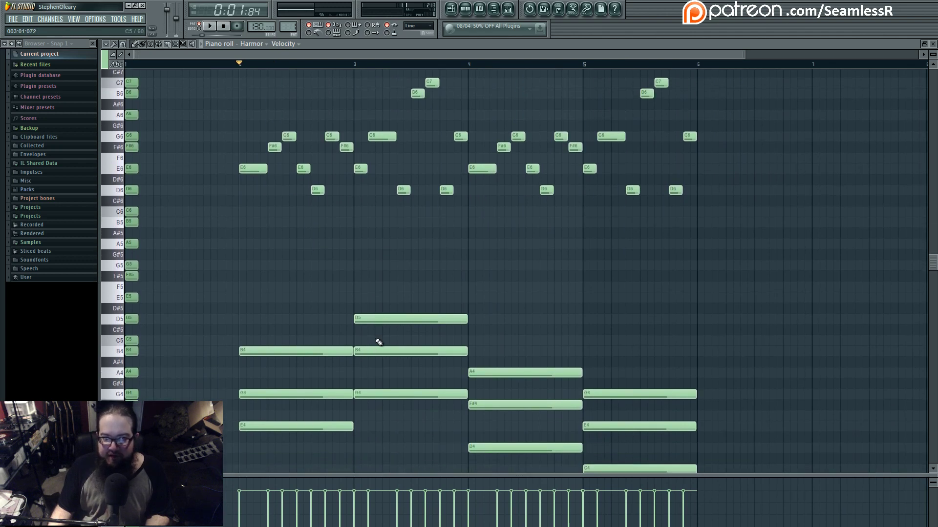
pyautogui.scroll(2, 379, 342)
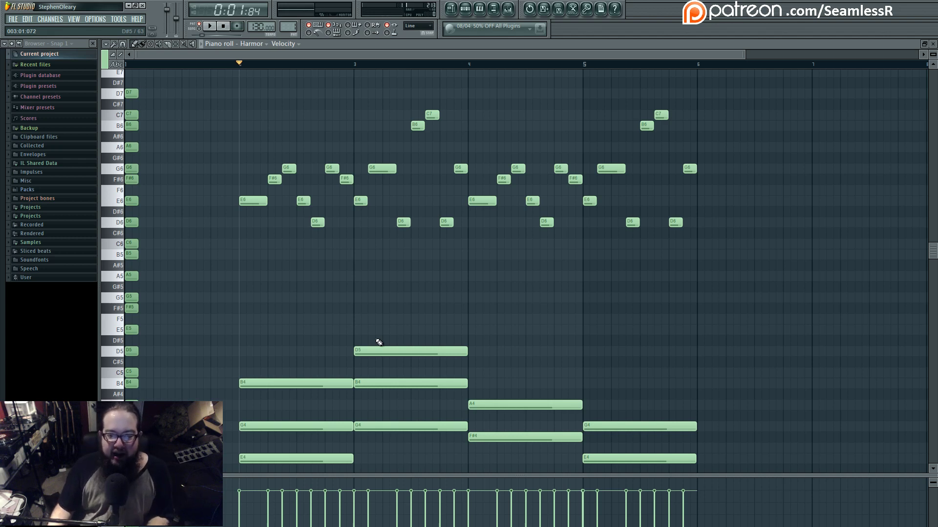
pyautogui.scroll(-3, 408, 323)
pyautogui.scroll(3, 407, 323)
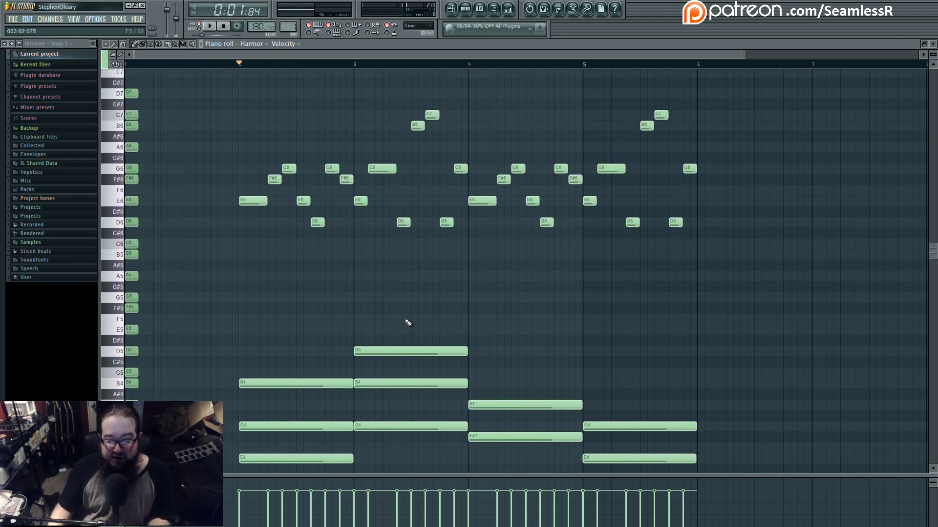
pyautogui.scroll(-3, 409, 323)
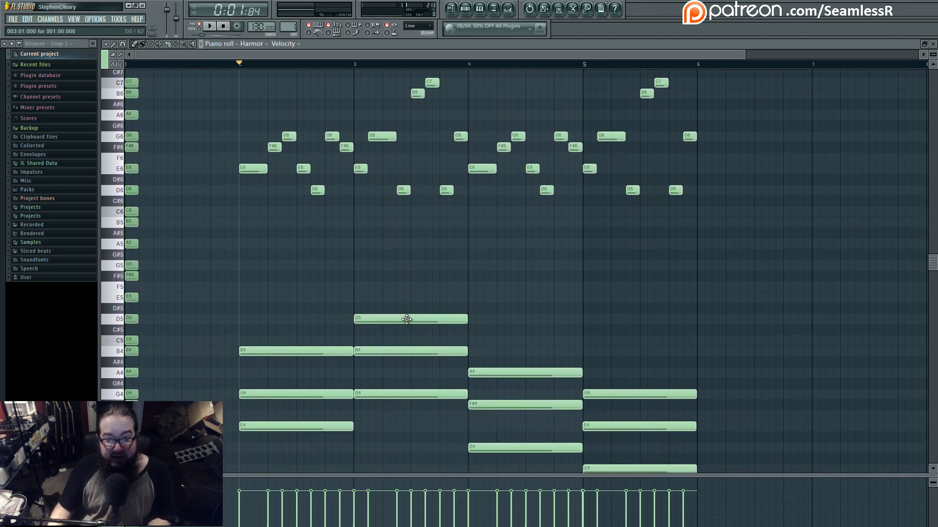
pyautogui.scroll(3, 409, 322)
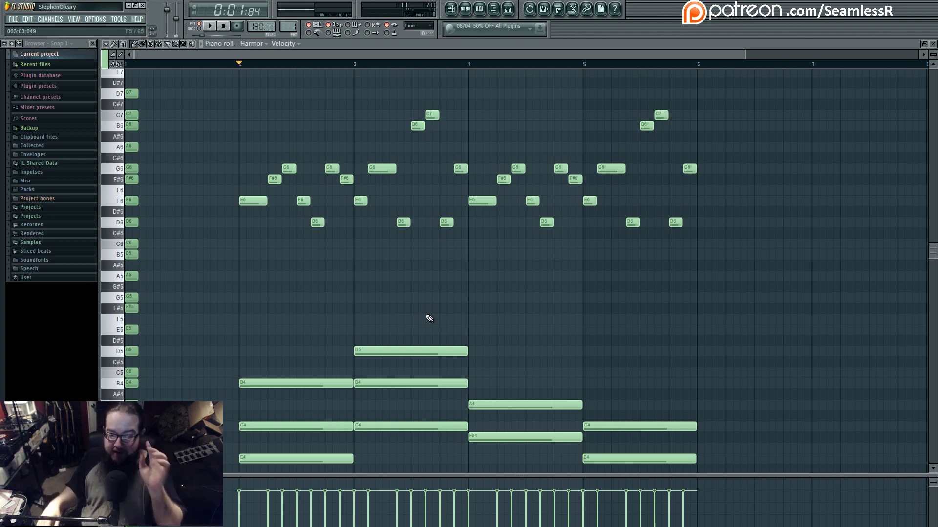
# - Build a one-bar, four-note chord of E5, G5, B5 and D6 at bar 7, align its notes and play it
pyautogui.hscroll(5, 720, 330)
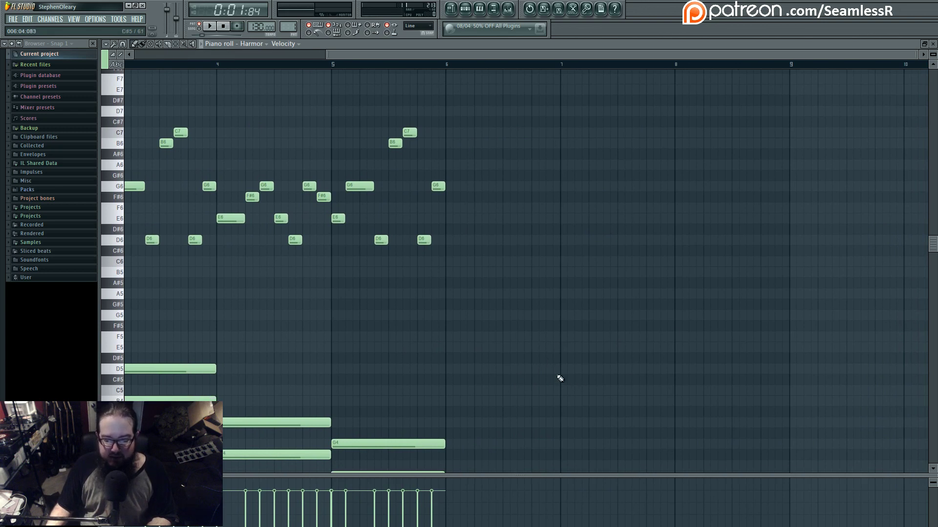
pyautogui.click(564, 348)
pyautogui.click(561, 315)
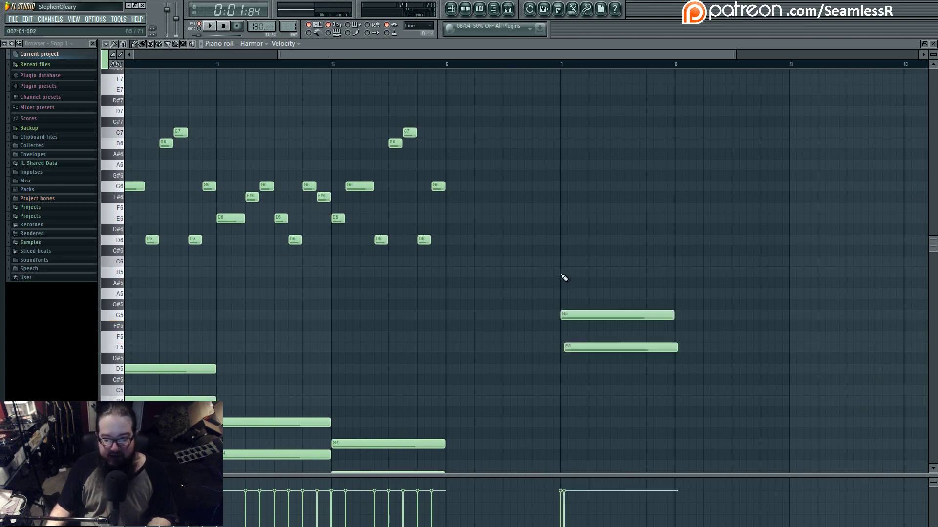
pyautogui.click(561, 272)
pyautogui.click(562, 240)
pyautogui.moveTo(603, 347); pyautogui.dragTo(599, 346)
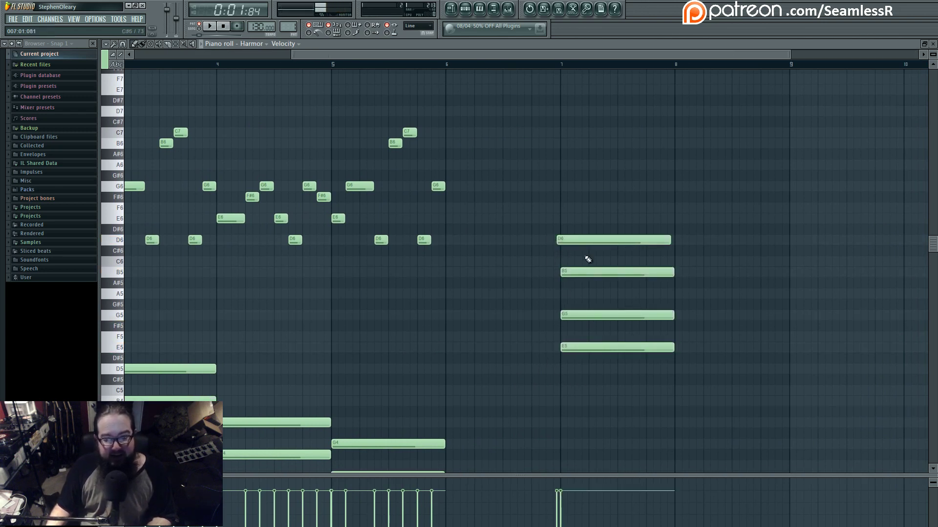
pyautogui.click(557, 64)
pyautogui.press('space')
pyautogui.press('space')
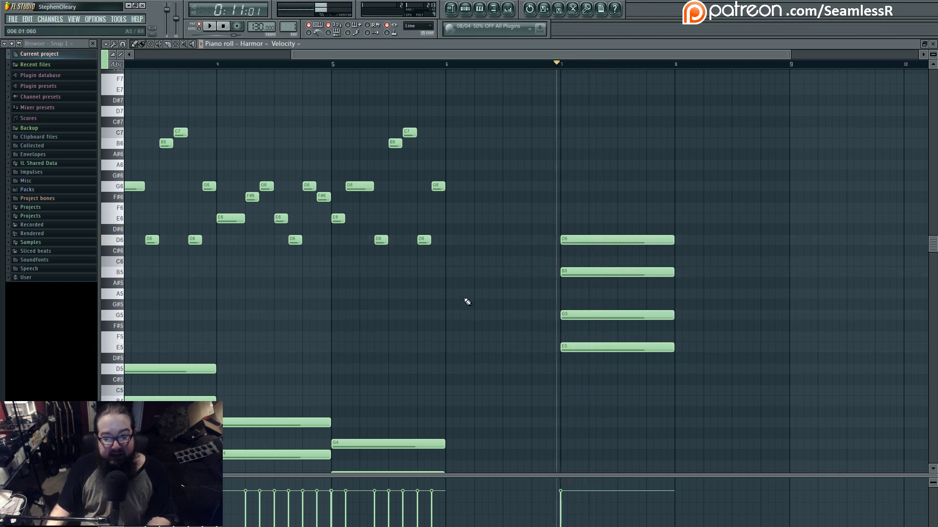
# - Delete all four notes of the trial chord in bar 7
pyautogui.moveTo(496, 349); pyautogui.dragTo(631, 341)
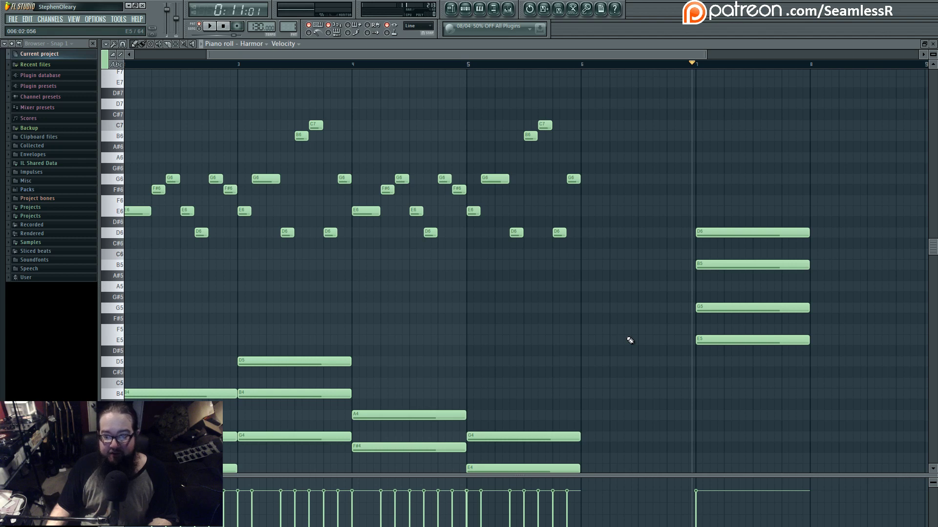
pyautogui.moveTo(640, 340); pyautogui.dragTo(735, 362)
pyautogui.rightClick(830, 287)
pyautogui.rightClick(835, 255)
pyautogui.rightClick(841, 330)
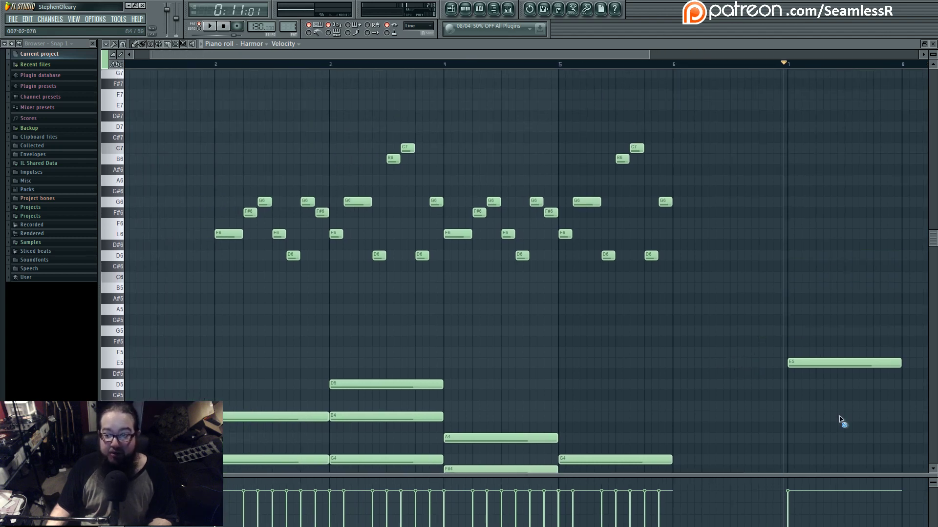
pyautogui.rightClick(845, 361)
pyautogui.moveTo(653, 366)
pyautogui.mouseDown()
pyautogui.moveTo(690, 377)
pyautogui.moveTo(690, 320)
pyautogui.mouseUp()
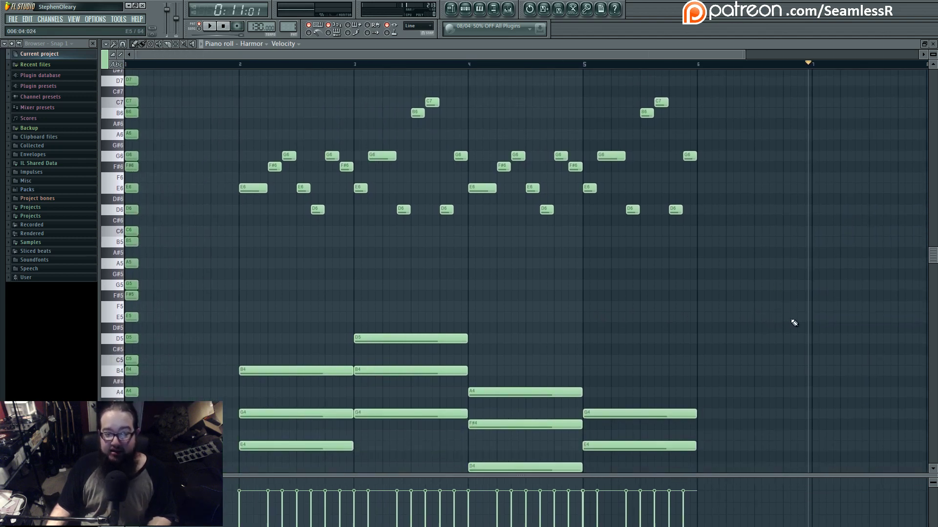
pyautogui.moveTo(615, 303)
pyautogui.mouseDown()
pyautogui.moveTo(628, 321)
pyautogui.moveTo(632, 270)
pyautogui.moveTo(666, 365)
pyautogui.moveTo(649, 325)
pyautogui.moveTo(663, 317)
pyautogui.mouseUp()
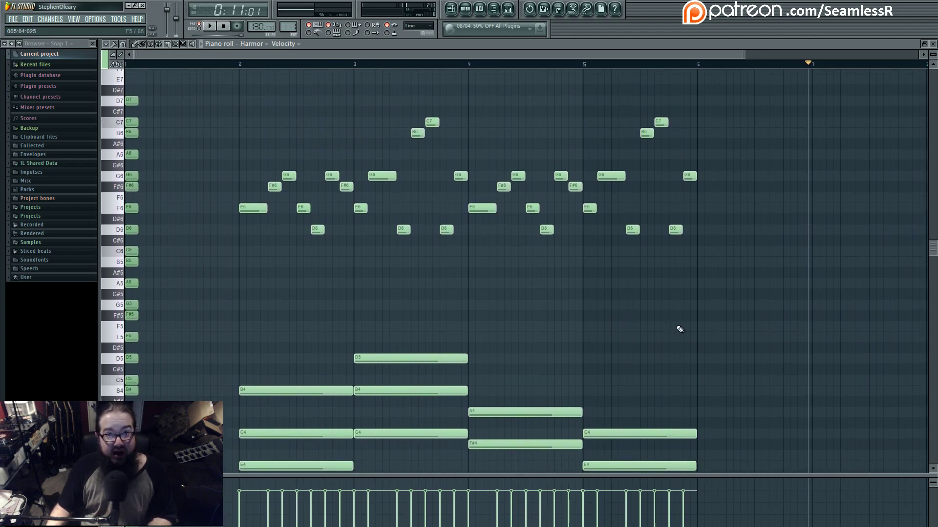
pyautogui.scroll(-3, 680, 330)
pyautogui.scroll(3, 680, 329)
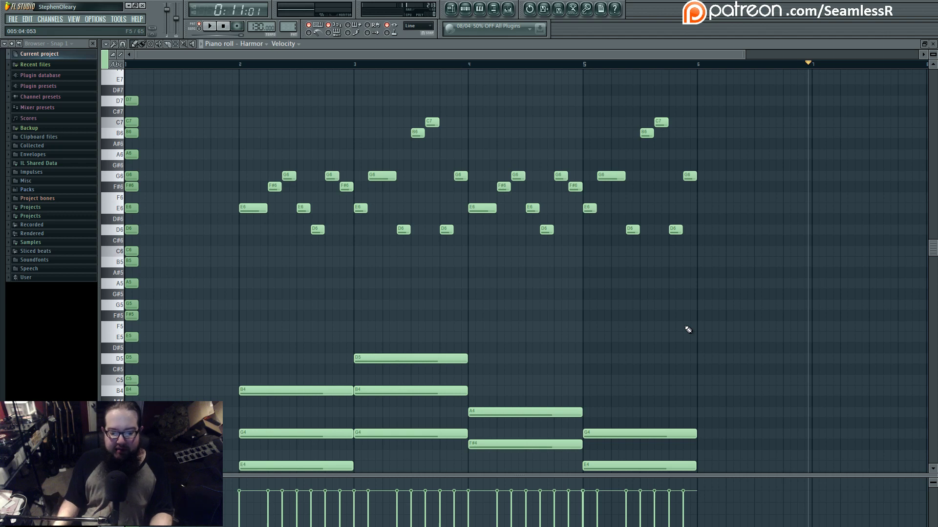
pyautogui.moveTo(633, 317); pyautogui.dragTo(653, 303)
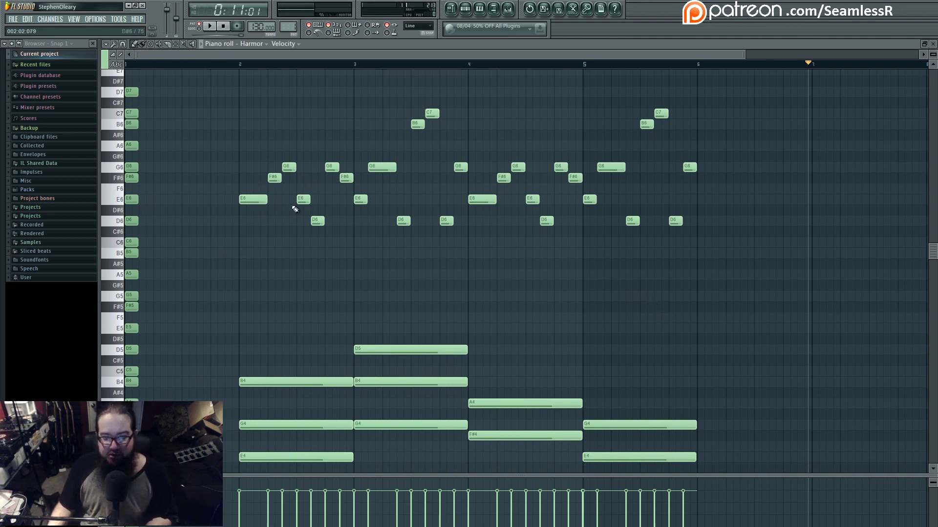
# - Try a B6 harmony note above the opening E6 in bar 2, select both notes and undo the addition
pyautogui.moveTo(274, 177); pyautogui.dragTo(244, 177)
pyautogui.rightClick(244, 178)
pyautogui.click(267, 179)
pyautogui.scroll(3, 249, 234)
pyautogui.click(243, 189)
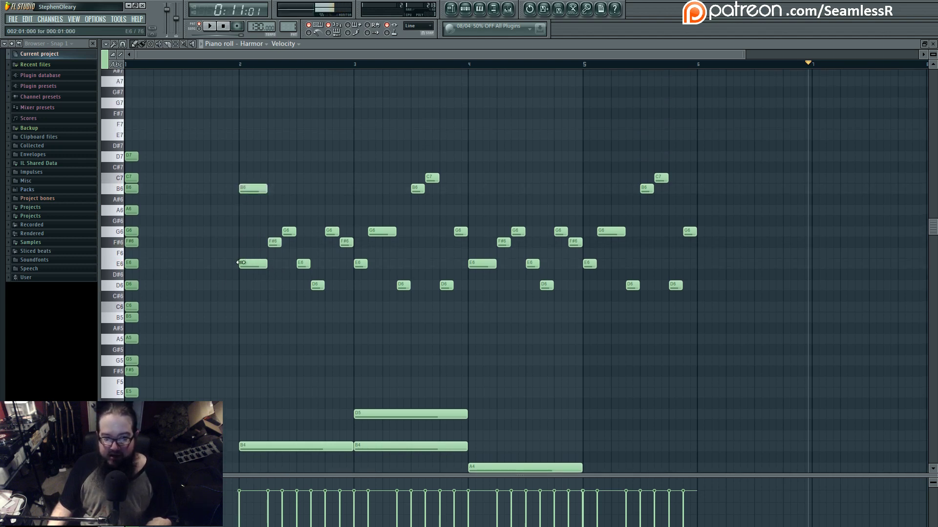
pyautogui.moveTo(244, 154); pyautogui.dragTo(272, 287)
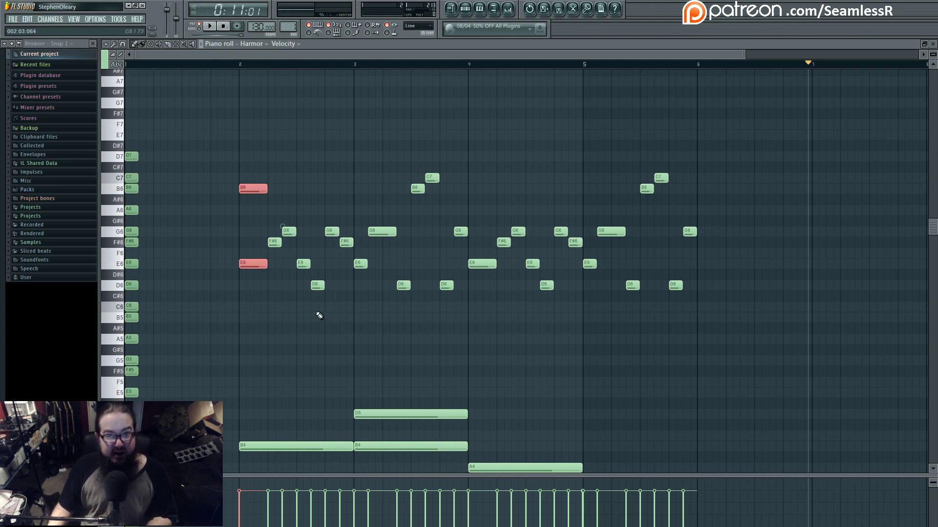
pyautogui.hotkey('ctrl', 'z')
# - Compare bar 2's chord notes E4, G4 and B4 with the melody notes above them
pyautogui.scroll(-7, 276, 337)
pyautogui.scroll(1, 292, 293)
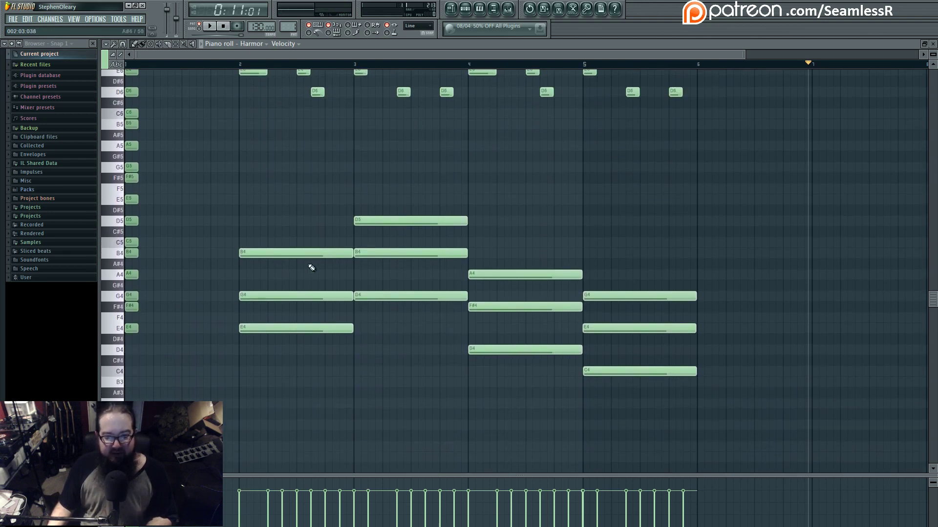
pyautogui.moveTo(264, 293); pyautogui.dragTo(280, 363)
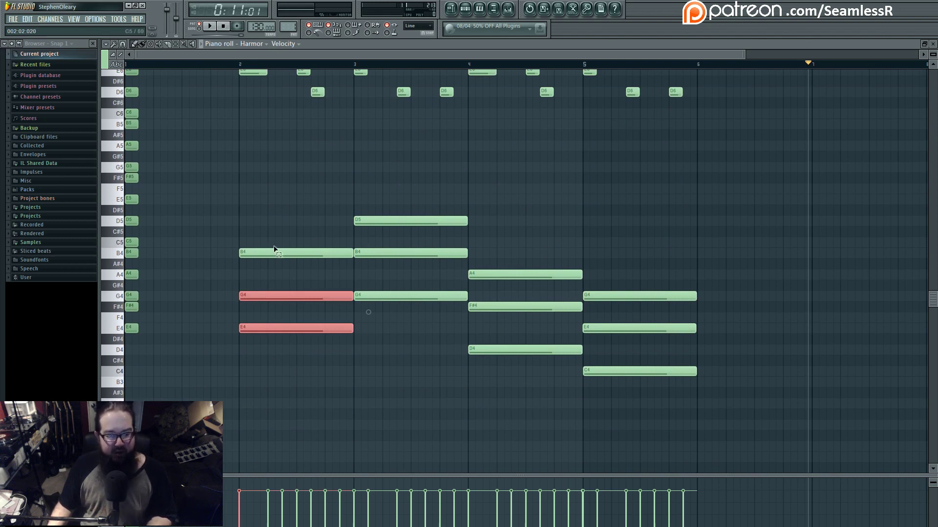
pyautogui.moveTo(274, 249); pyautogui.dragTo(293, 361)
pyautogui.click(262, 210)
pyautogui.scroll(7, 267, 293)
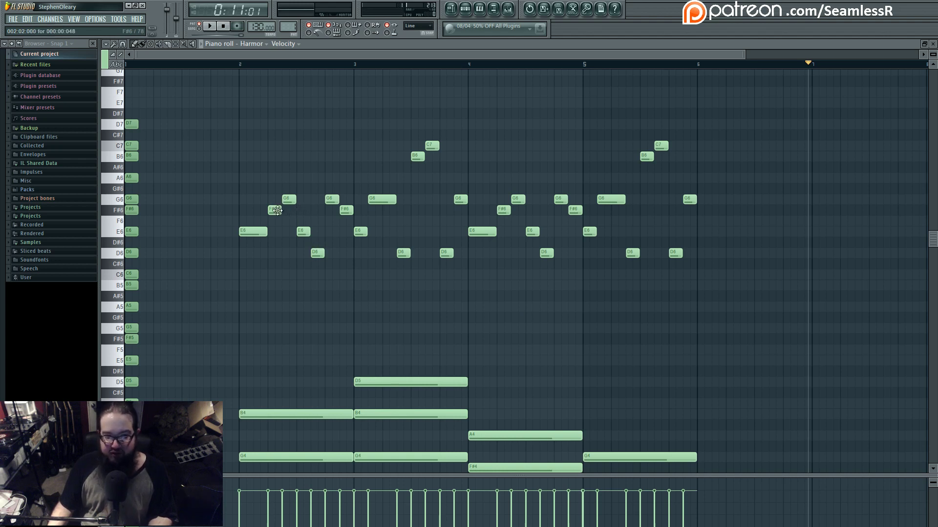
pyautogui.moveTo(257, 213); pyautogui.dragTo(291, 212)
pyautogui.moveTo(288, 198); pyautogui.dragTo(319, 256)
pyautogui.keyDown('ctrl'); pyautogui.click(331, 238); pyautogui.keyUp('ctrl')
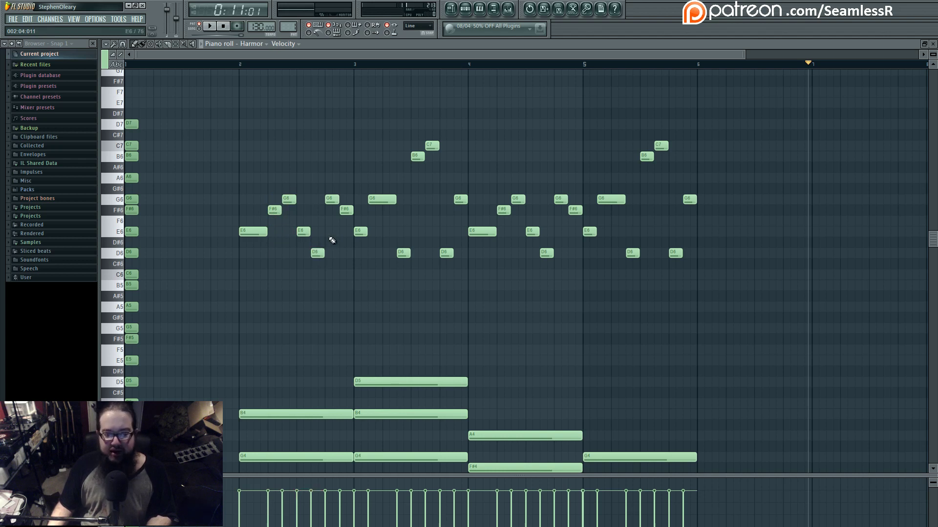
# - Audition bar 2's melody notes in order, from the opening E6 through F#6, G6 and E6 to D6
pyautogui.click(114, 233)
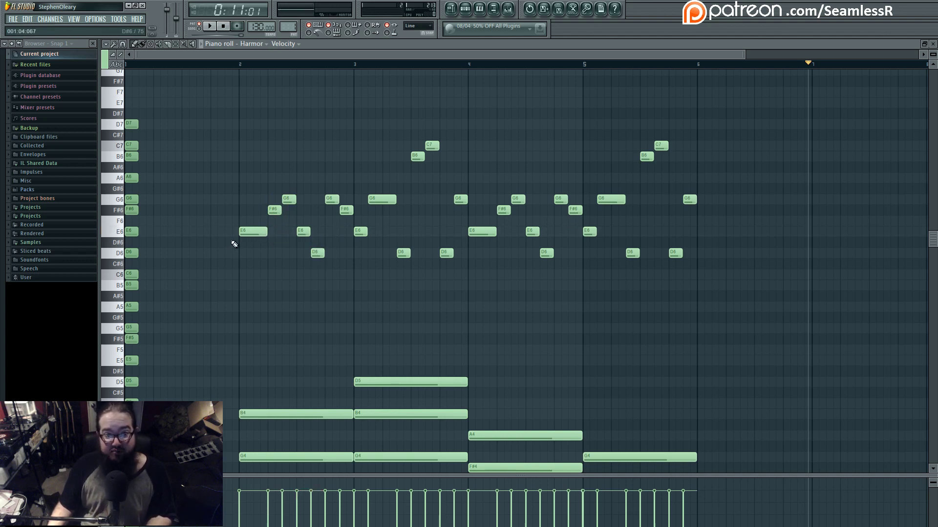
pyautogui.click(258, 232)
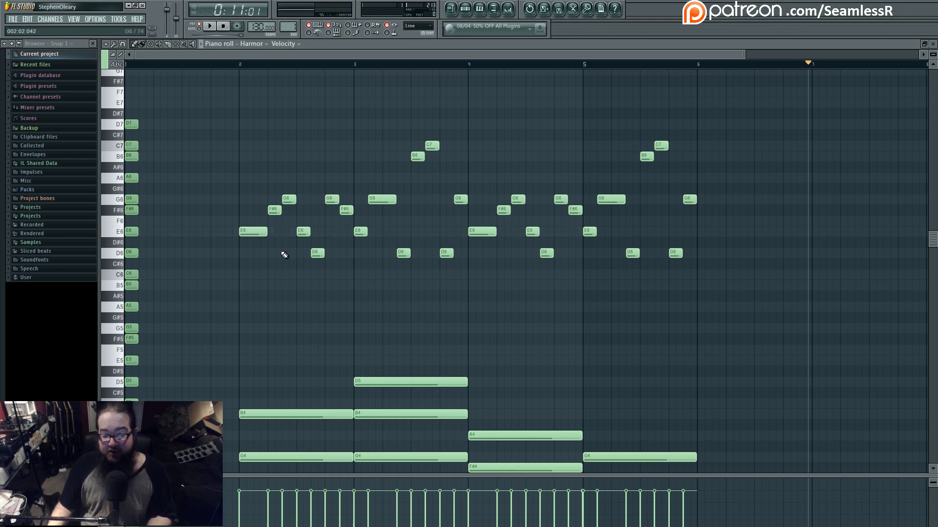
pyautogui.click(273, 212)
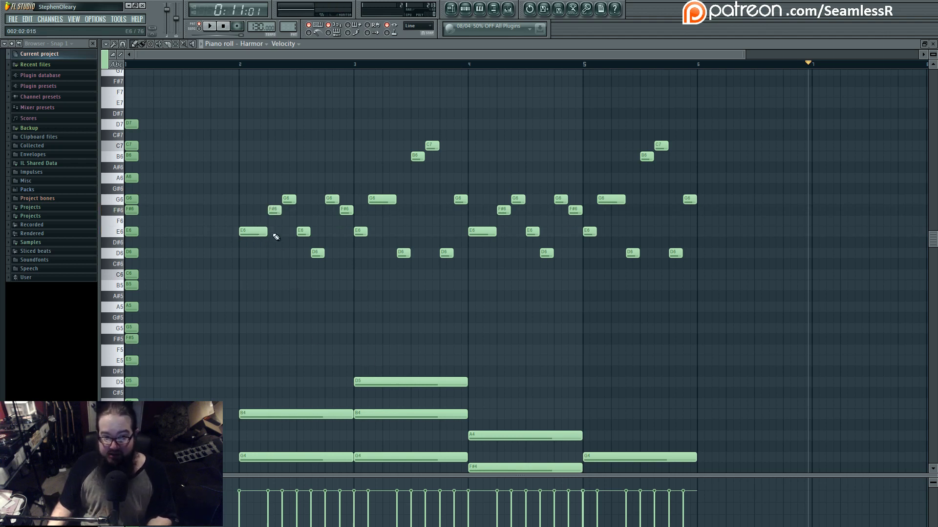
pyautogui.click(288, 200)
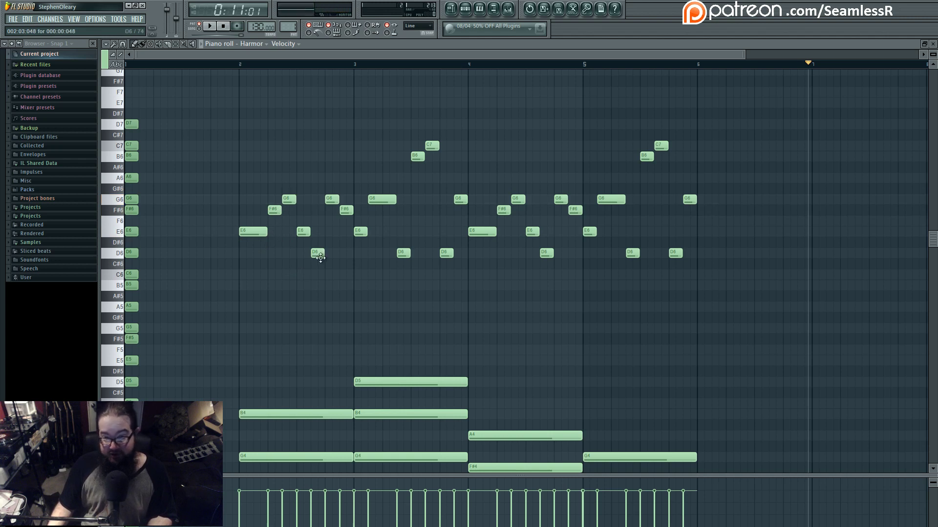
pyautogui.click(303, 232)
pyautogui.click(316, 253)
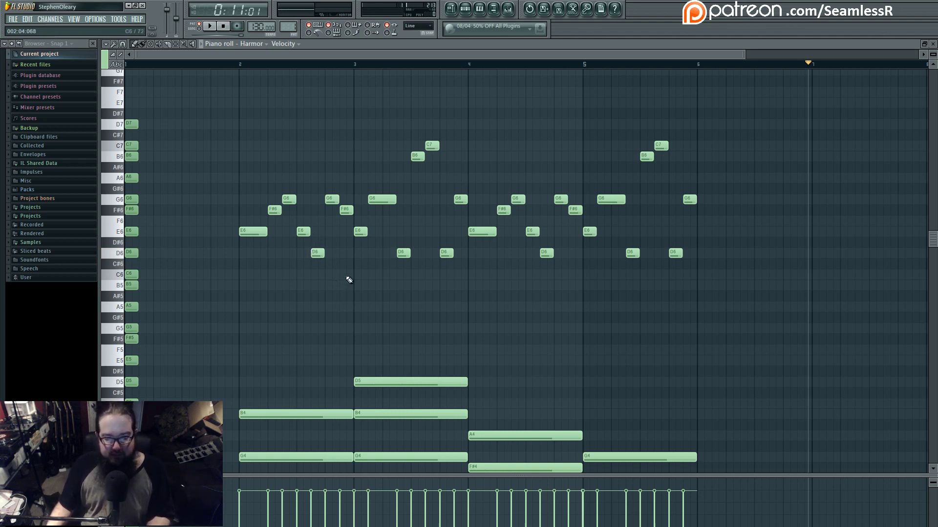
pyautogui.click(318, 253)
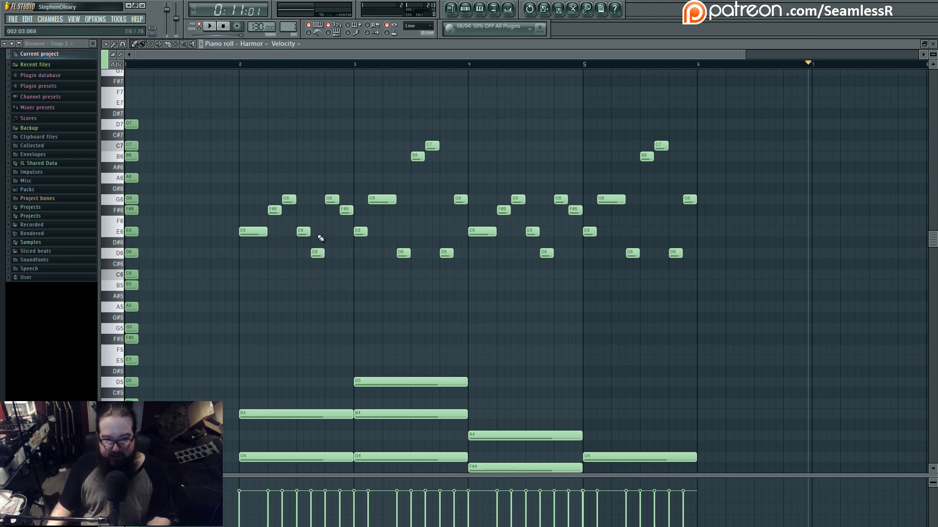
# - Try short extra E6, F5, D6 and E5 notes around bar 2's melody and delete them
pyautogui.click(316, 234)
pyautogui.rightClick(322, 234)
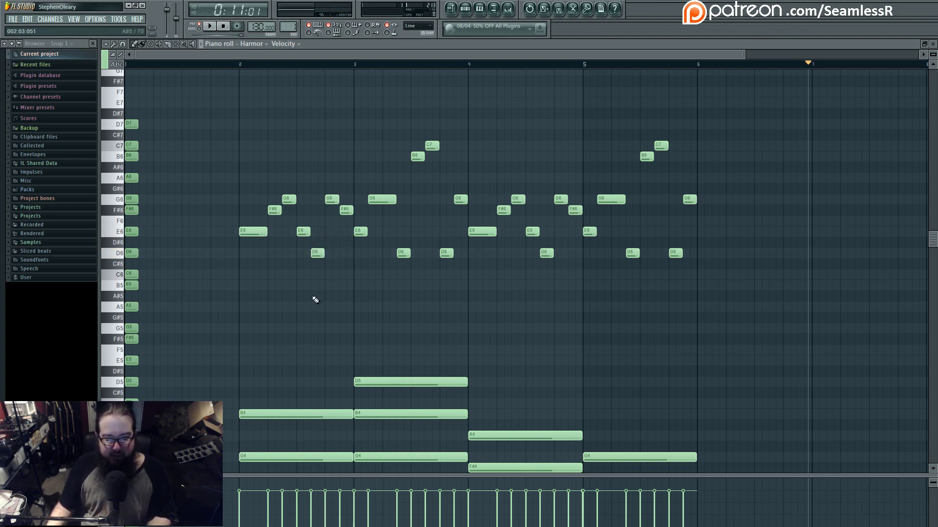
pyautogui.moveTo(252, 362); pyautogui.dragTo(252, 351)
pyautogui.click(248, 254)
pyautogui.click(258, 361)
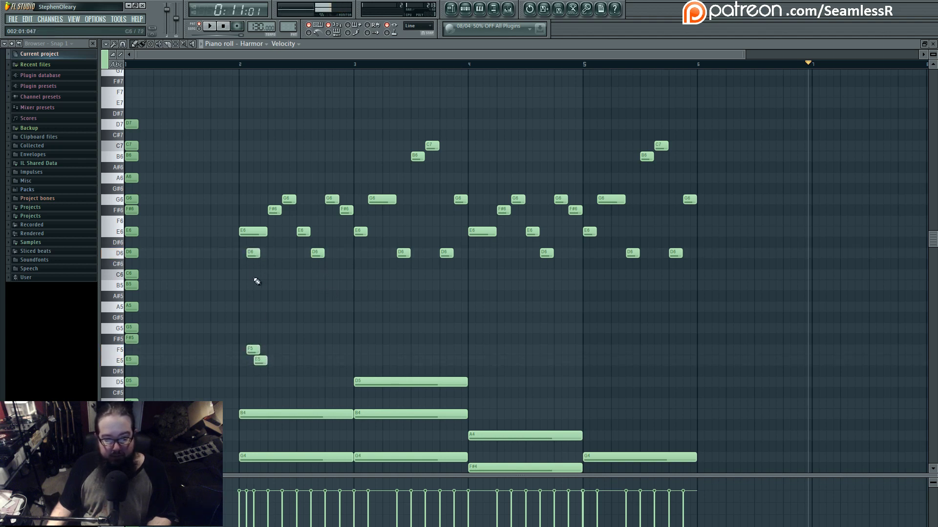
pyautogui.rightClick(253, 253)
pyautogui.rightClick(252, 350)
pyautogui.rightClick(260, 360)
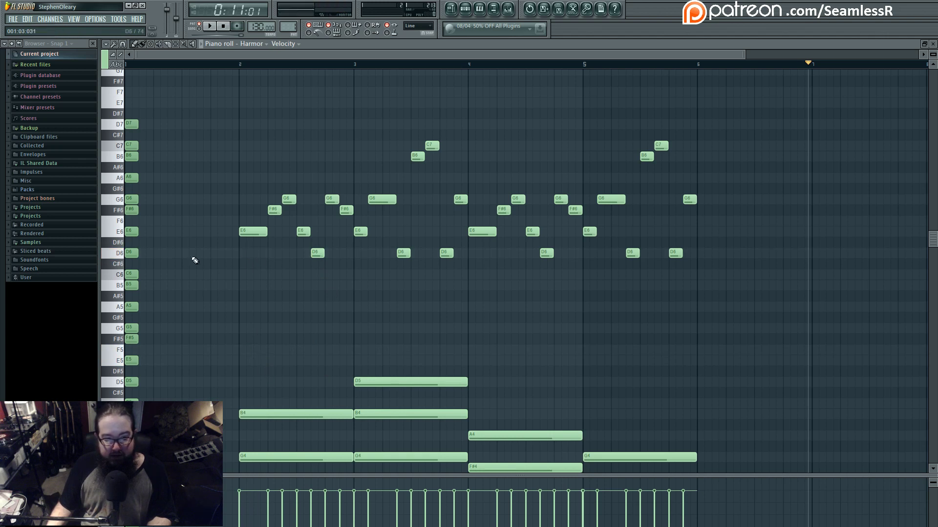
# - Place short E5 and F5 notes together at the start of bar 7 and align them
pyautogui.scroll(3, 308, 345)
pyautogui.scroll(-3, 317, 348)
pyautogui.scroll(3, 317, 347)
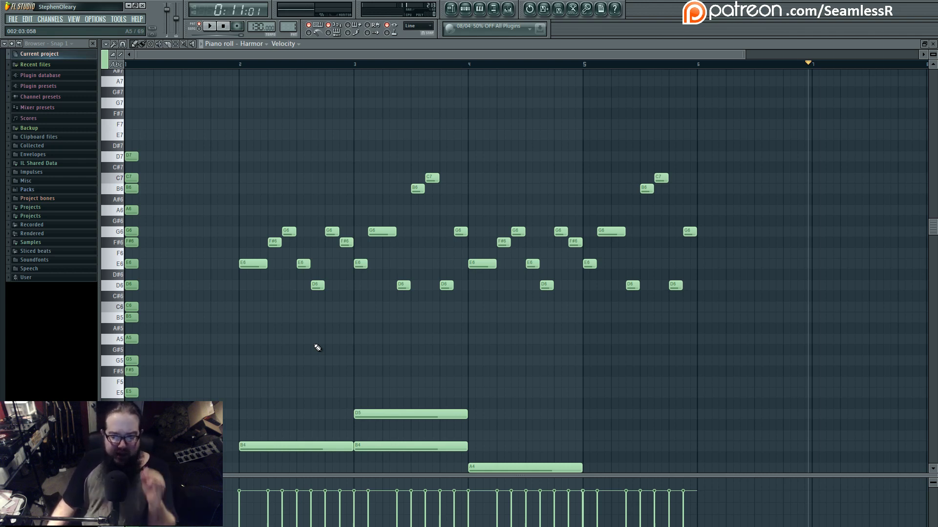
pyautogui.scroll(-5, 317, 348)
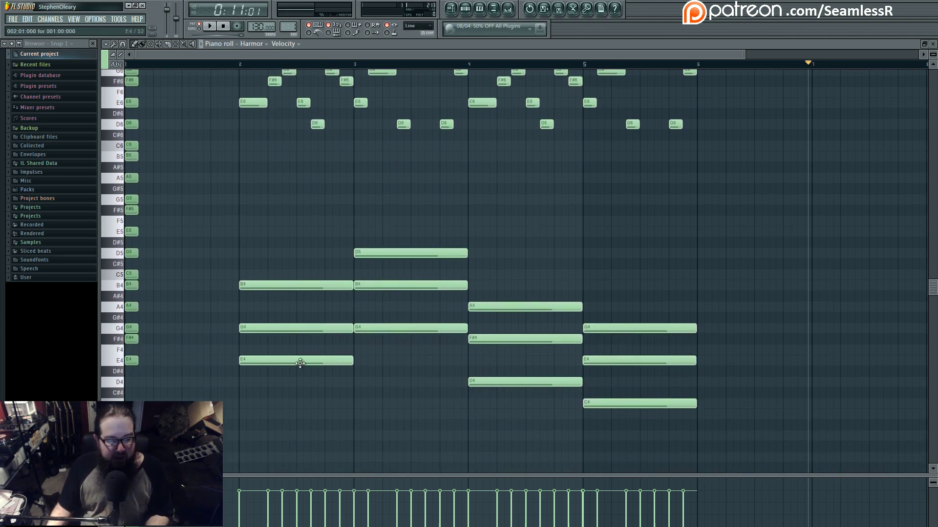
pyautogui.moveTo(752, 344); pyautogui.dragTo(375, 441)
pyautogui.moveTo(406, 363); pyautogui.dragTo(363, 385)
pyautogui.click(357, 345)
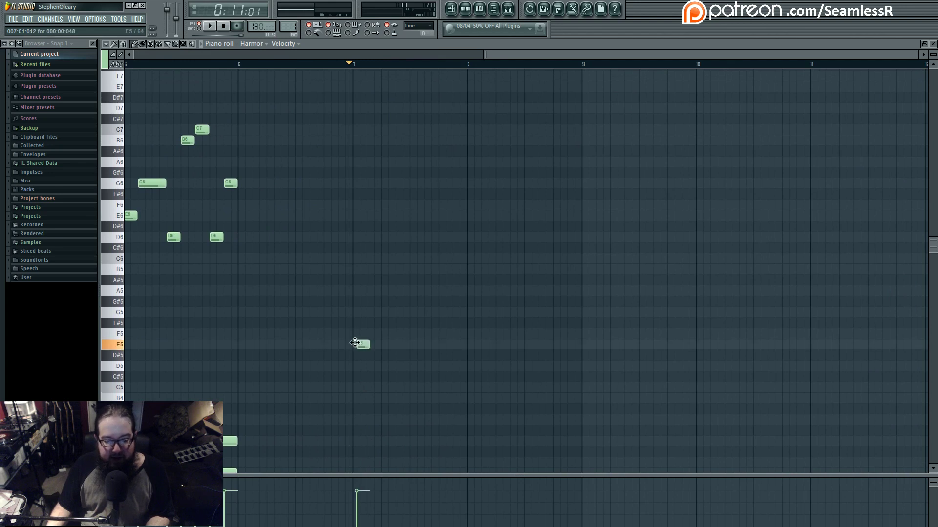
pyautogui.click(354, 334)
pyautogui.click(363, 348)
pyautogui.moveTo(363, 346); pyautogui.dragTo(359, 346)
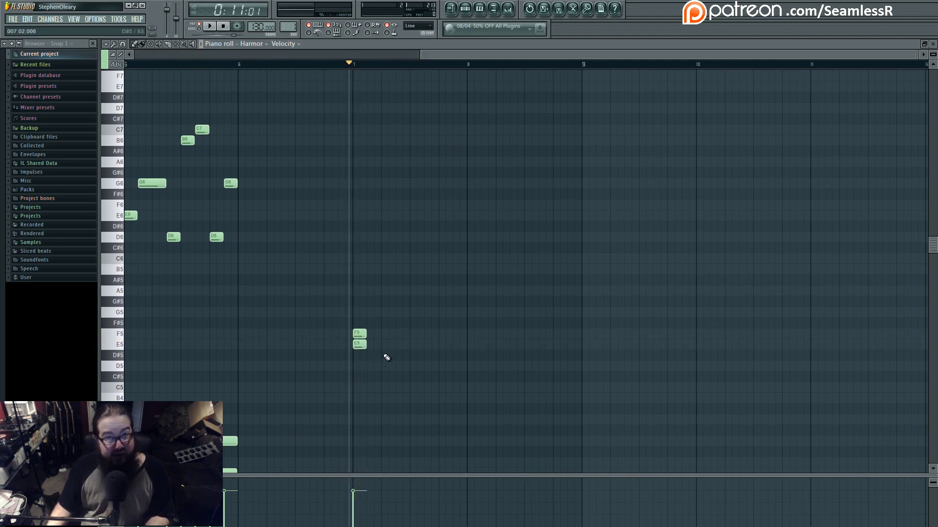
# - Add a short E5 and F#5 pair on beat 2 of bar 7, play it and audition its interval
pyautogui.click(386, 345)
pyautogui.click(385, 324)
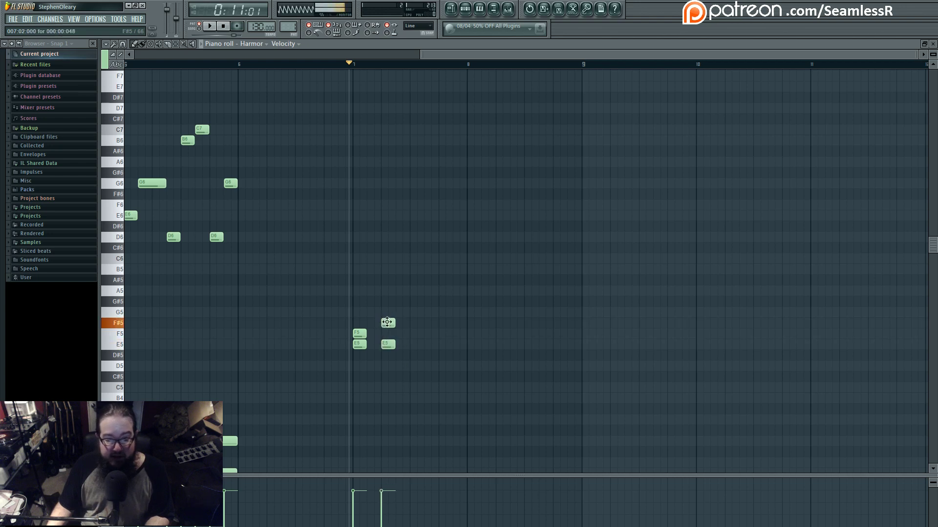
pyautogui.click(382, 65)
pyautogui.press('space')
pyautogui.press('space')
pyautogui.moveTo(120, 344); pyautogui.dragTo(122, 327)
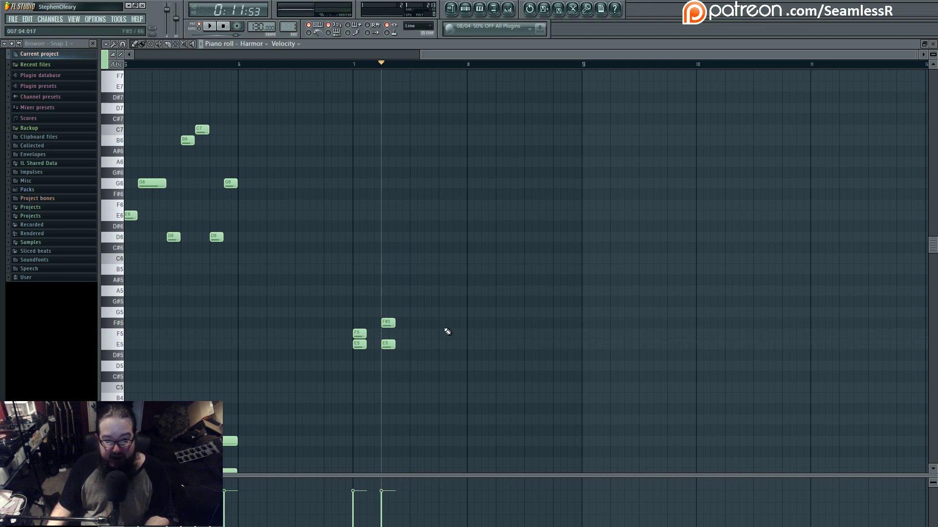
# - Add E5 pairs with G5 and G#5 on beats 3 and 4 of bar 7, and with A5 at the start of bar 8
pyautogui.click(414, 345)
pyautogui.click(415, 313)
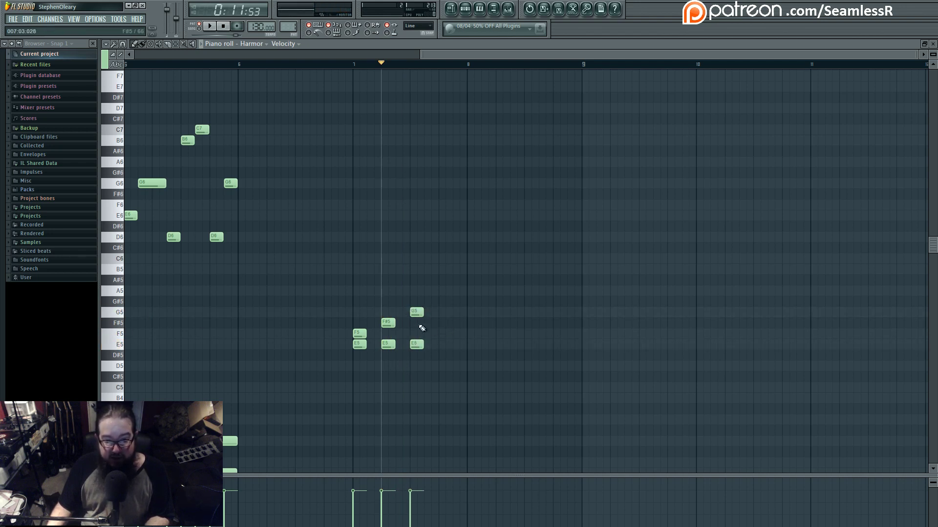
pyautogui.click(439, 345)
pyautogui.click(438, 302)
pyautogui.click(467, 344)
pyautogui.click(469, 291)
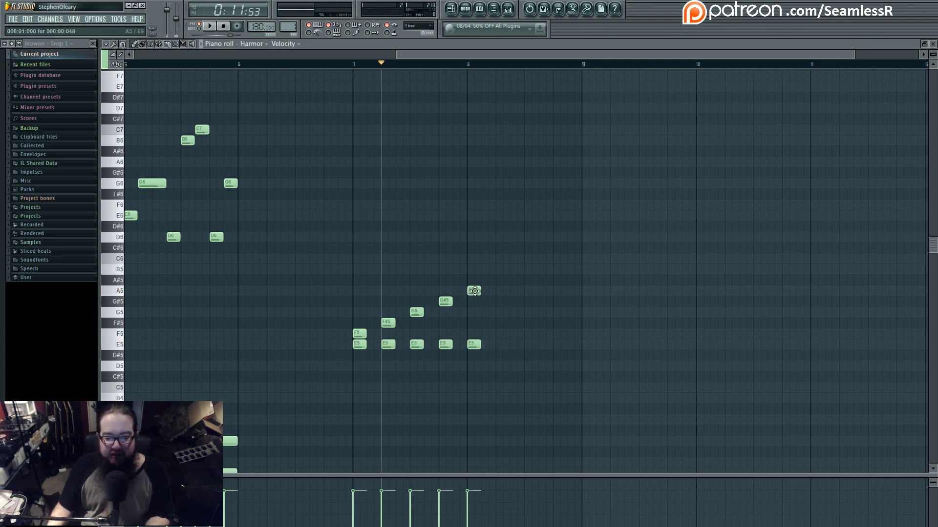
# - Add and audition E5 pairs with A#5 on beat 2 and B5 on beat 3 of bar 8
pyautogui.click(502, 345)
pyautogui.click(503, 280)
pyautogui.click(504, 280)
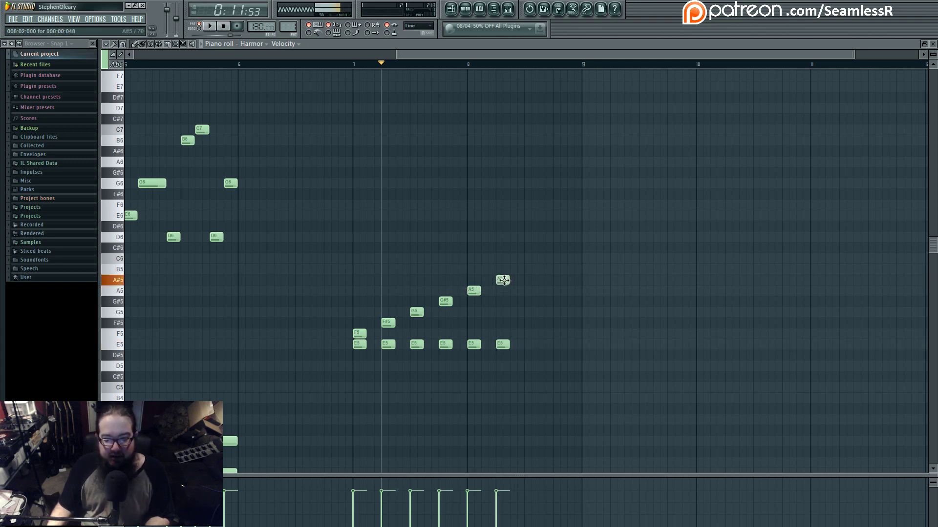
pyautogui.click(503, 280)
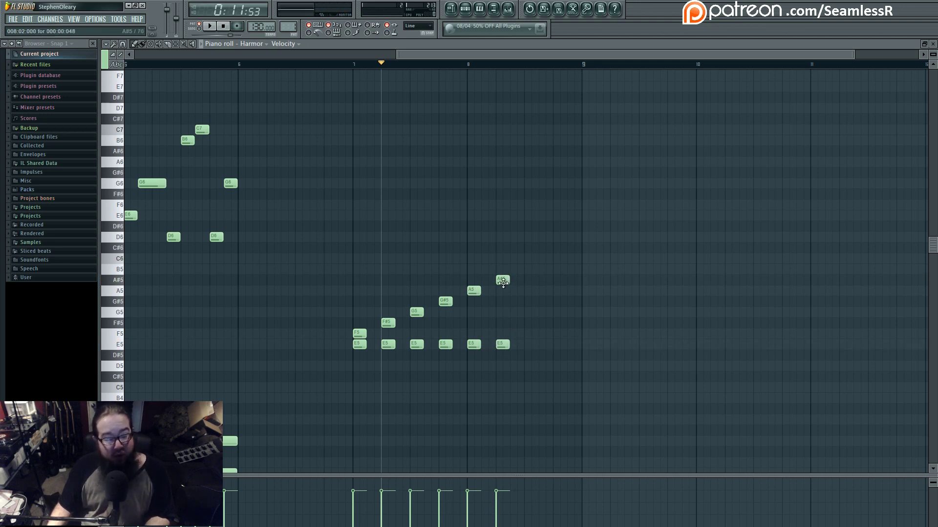
pyautogui.click(531, 345)
pyautogui.click(532, 269)
pyautogui.click(534, 341)
pyautogui.click(531, 269)
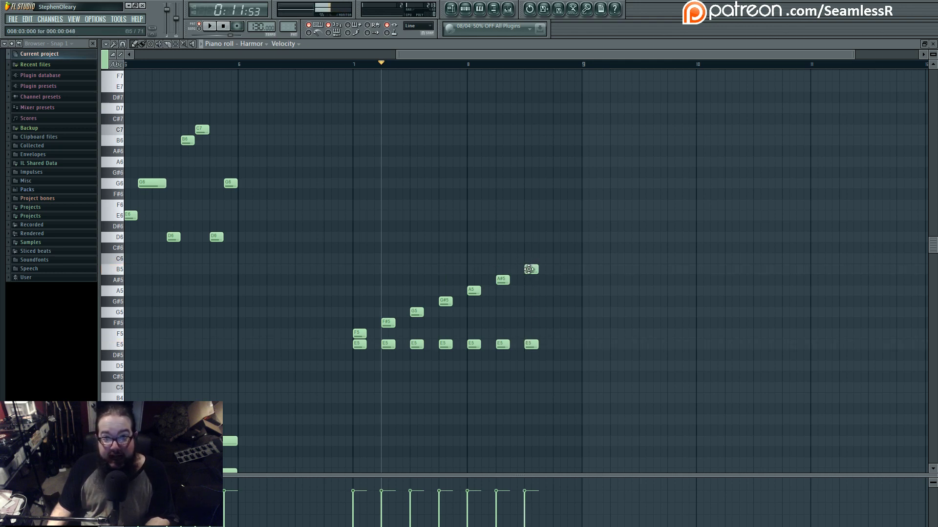
# - Add E5 pairs with C6 on beat 4 of bar 8 and C#6 at the start of bar 9
pyautogui.click(557, 345)
pyautogui.click(558, 258)
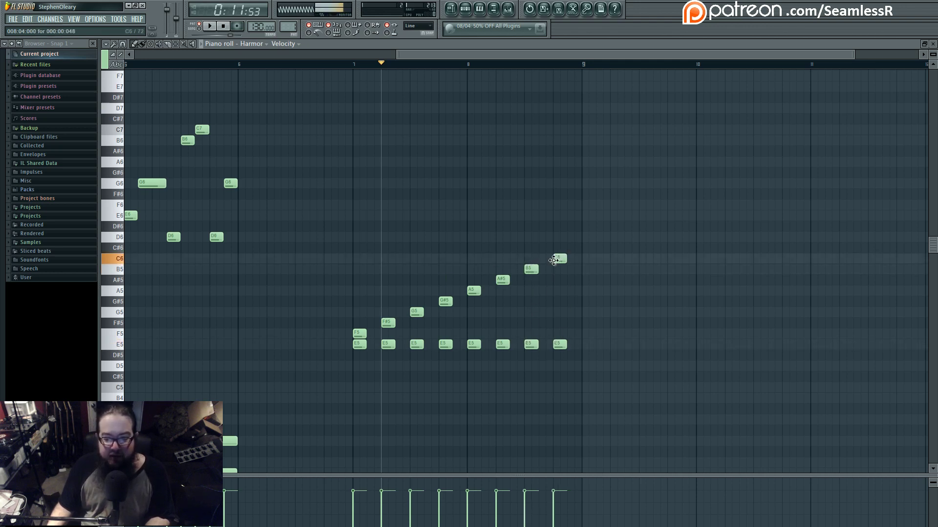
pyautogui.click(559, 344)
pyautogui.click(561, 260)
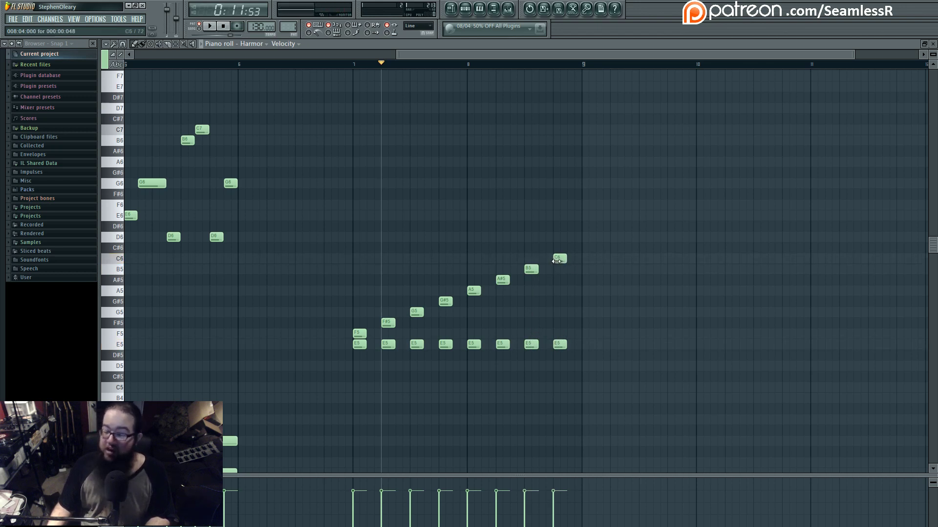
pyautogui.click(589, 258)
pyautogui.moveTo(590, 258)
pyautogui.mouseDown()
pyautogui.moveTo(591, 248)
pyautogui.moveTo(582, 249)
pyautogui.mouseUp()
pyautogui.click(587, 345)
pyautogui.rightClick(587, 250)
# - Complete the chromatic interval series in bar 9 with E5 pairs to D6, D#6 and E6 on beats 2 to 4
pyautogui.click(616, 344)
pyautogui.click(616, 238)
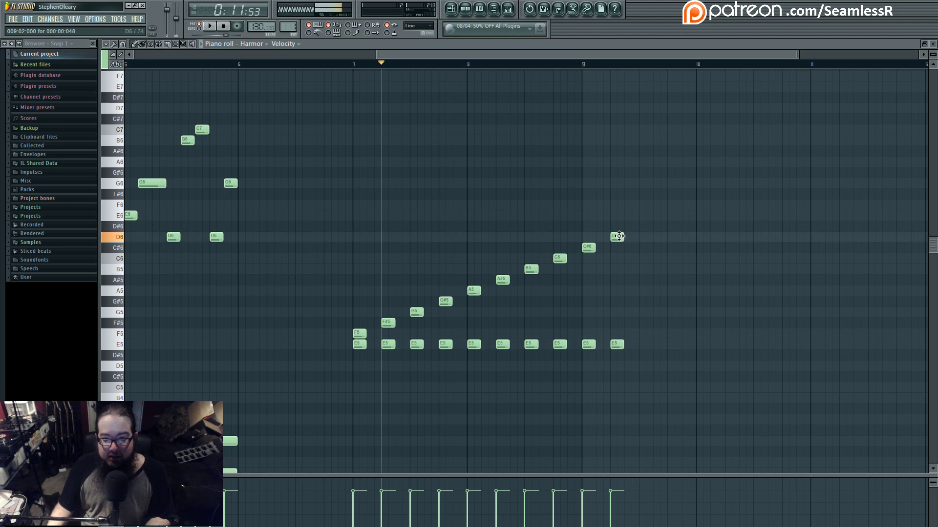
pyautogui.click(646, 345)
pyautogui.click(641, 227)
pyautogui.moveTo(649, 345); pyautogui.dragTo(646, 344)
pyautogui.click(671, 345)
pyautogui.click(669, 215)
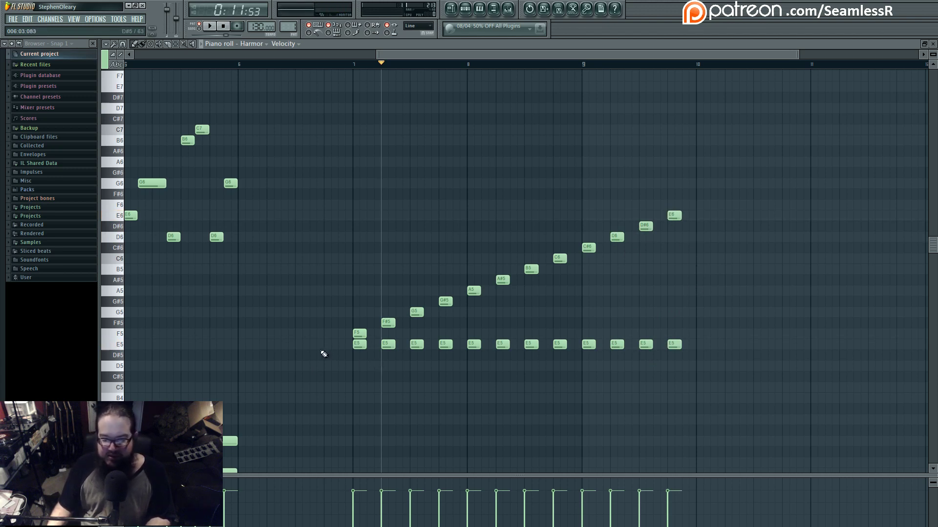
pyautogui.click(300, 344)
pyautogui.moveTo(315, 345); pyautogui.dragTo(302, 345)
pyautogui.rightClick(307, 345)
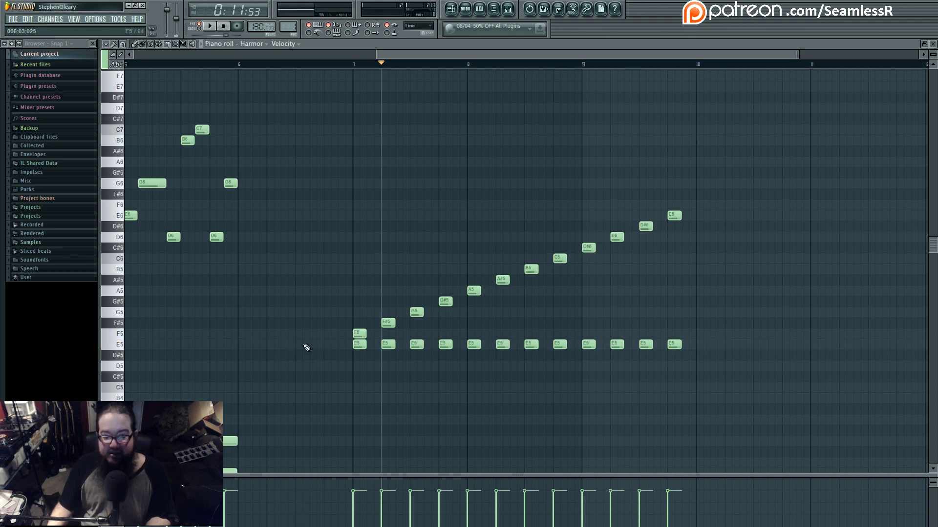
# - Move the playhead from the first interval in bar 7 to the E5 and A#5 pair on beat 2 of bar 8
pyautogui.click(351, 64)
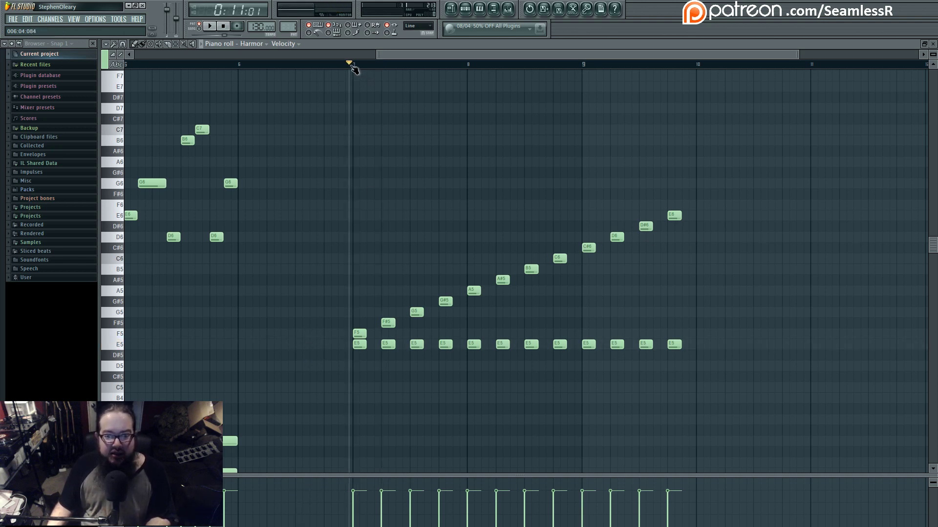
pyautogui.moveTo(355, 68)
pyautogui.mouseDown()
pyautogui.moveTo(657, 65)
pyautogui.moveTo(362, 79)
pyautogui.moveTo(500, 89)
pyautogui.mouseUp()
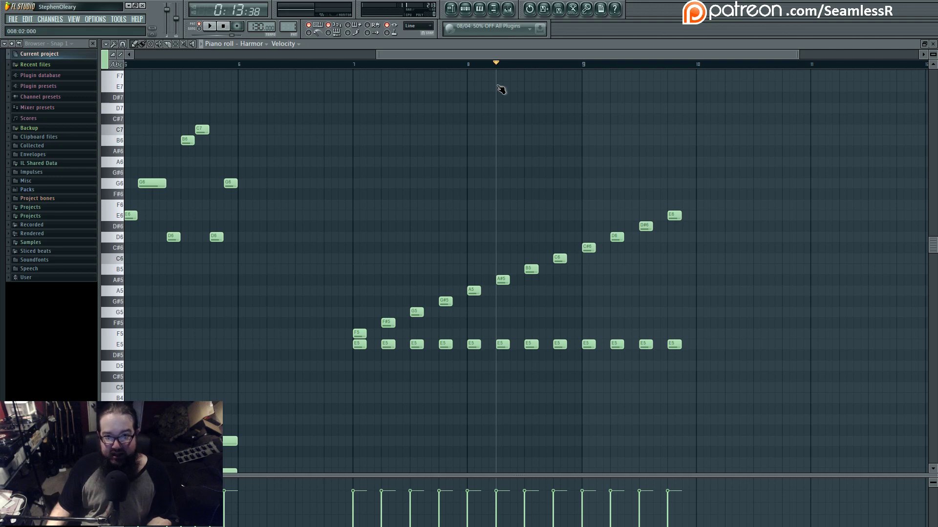
pyautogui.moveTo(497, 86)
pyautogui.mouseDown()
pyautogui.moveTo(478, 81)
pyautogui.moveTo(510, 93)
pyautogui.moveTo(501, 91)
pyautogui.mouseUp()
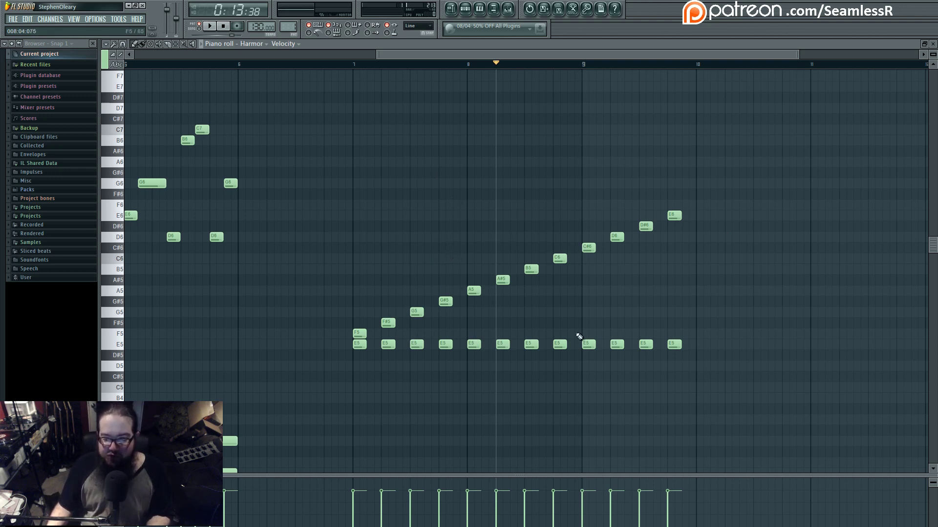
# - Try four short notes, C6, D6, B5 and D6, in bar 10 and delete them
pyautogui.click(697, 260)
pyautogui.click(722, 237)
pyautogui.click(742, 268)
pyautogui.click(757, 238)
pyautogui.rightClick(760, 238)
pyautogui.rightClick(754, 268)
pyautogui.rightClick(703, 260)
pyautogui.rightClick(723, 238)
# - Try a widely leaping sequence of D6, G#5, D#6 and G#5 in bar 10 and delete it
pyautogui.click(712, 236)
pyautogui.click(741, 299)
pyautogui.click(749, 226)
pyautogui.click(780, 303)
pyautogui.rightClick(755, 227)
pyautogui.rightClick(722, 237)
pyautogui.rightClick(784, 303)
pyautogui.rightClick(746, 302)
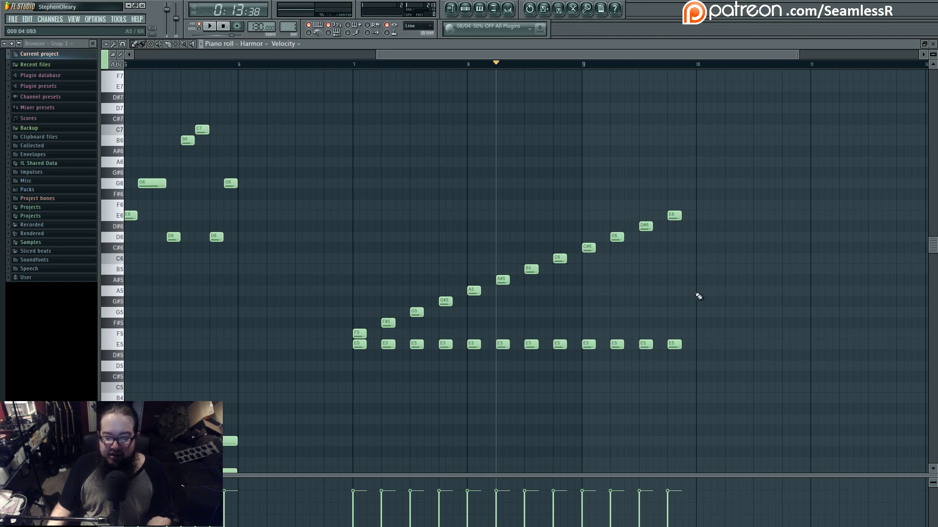
# - Examine the chords and melody in bars 2 to 5 alongside the chromatic interval series in bars 7 to 9
pyautogui.hscroll(-5, 610, 309)
pyautogui.scroll(1, 603, 311)
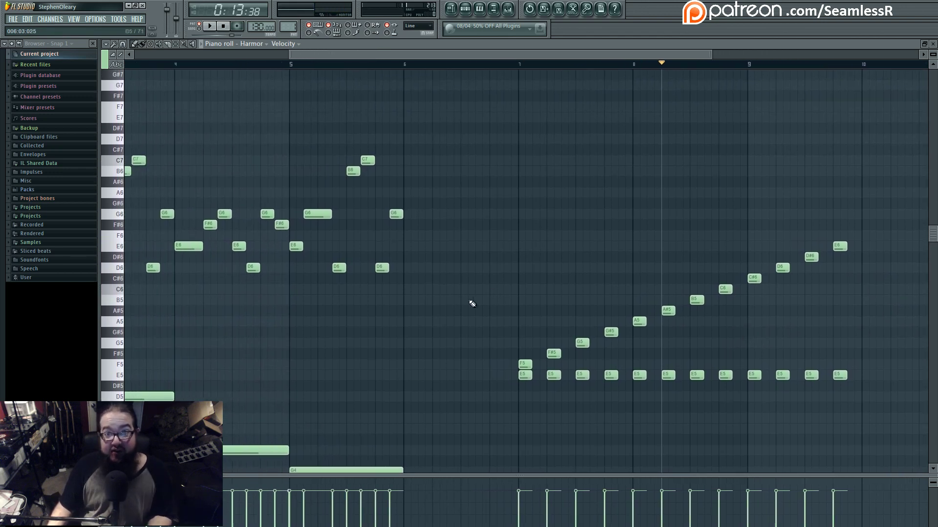
pyautogui.scroll(-5, 480, 297)
pyautogui.scroll(1, 454, 321)
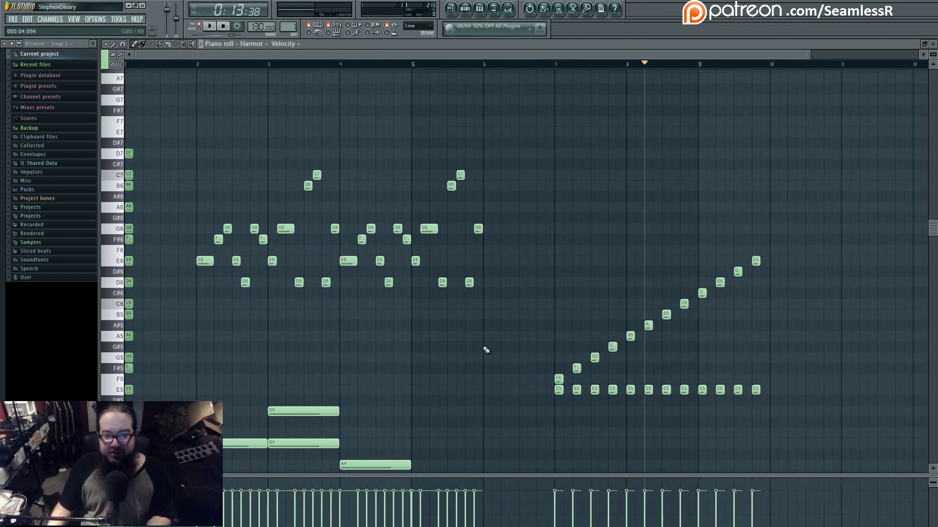
pyautogui.moveTo(480, 362)
pyautogui.mouseDown()
pyautogui.moveTo(506, 238)
pyautogui.moveTo(518, 281)
pyautogui.mouseUp()
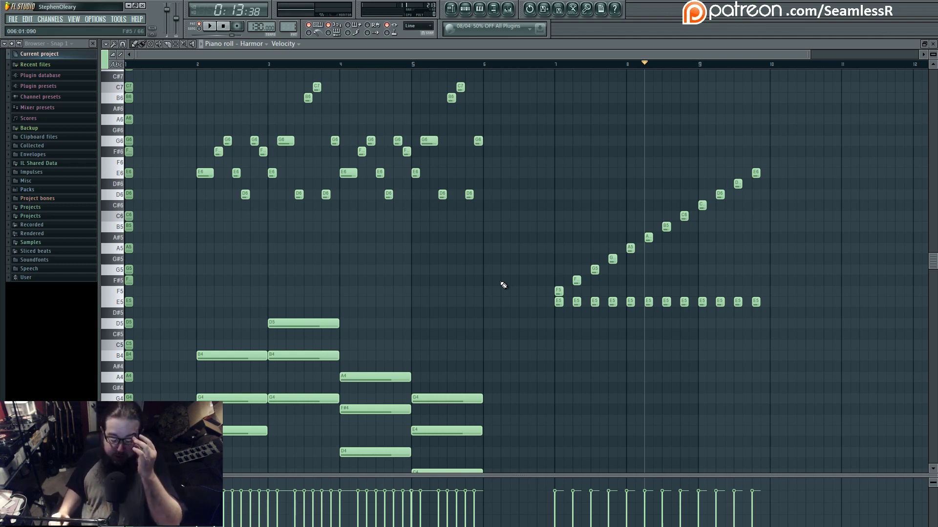
pyautogui.scroll(1, 473, 318)
pyautogui.moveTo(474, 318)
pyautogui.mouseDown()
pyautogui.moveTo(493, 207)
pyautogui.moveTo(490, 278)
pyautogui.mouseUp()
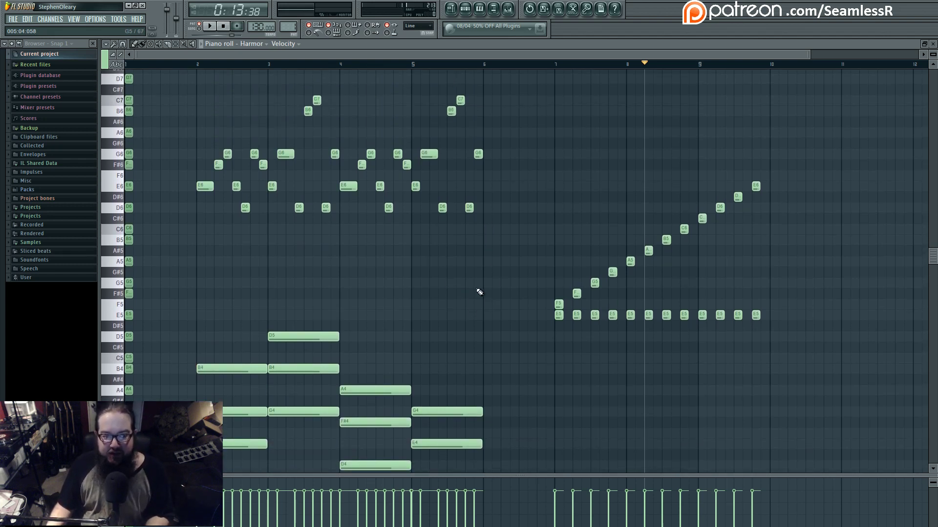
pyautogui.keyDown('ctrl'); pyautogui.scroll(-2, 479, 292); pyautogui.keyUp('ctrl')
pyautogui.moveTo(933, 54); pyautogui.dragTo(933, 58)
pyautogui.keyDown('alt'); pyautogui.scroll(-3, 415, 215); pyautogui.keyUp('alt')
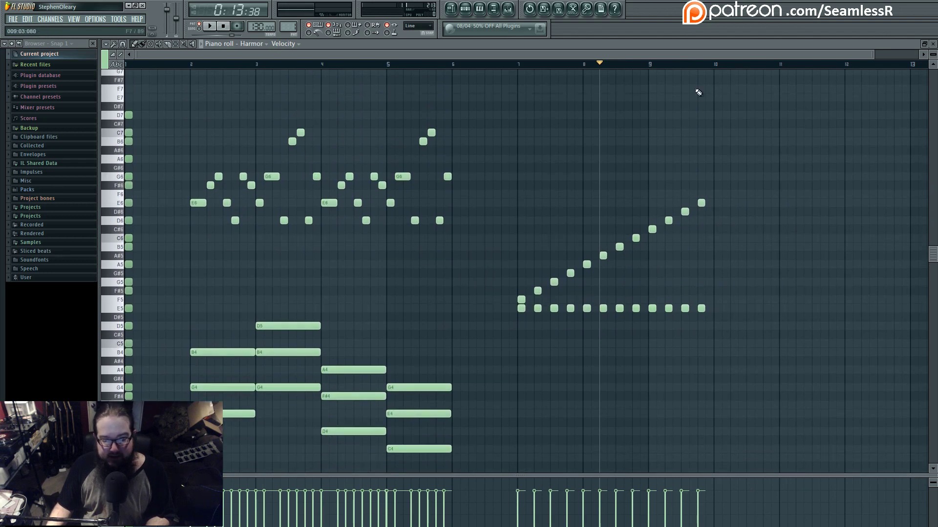